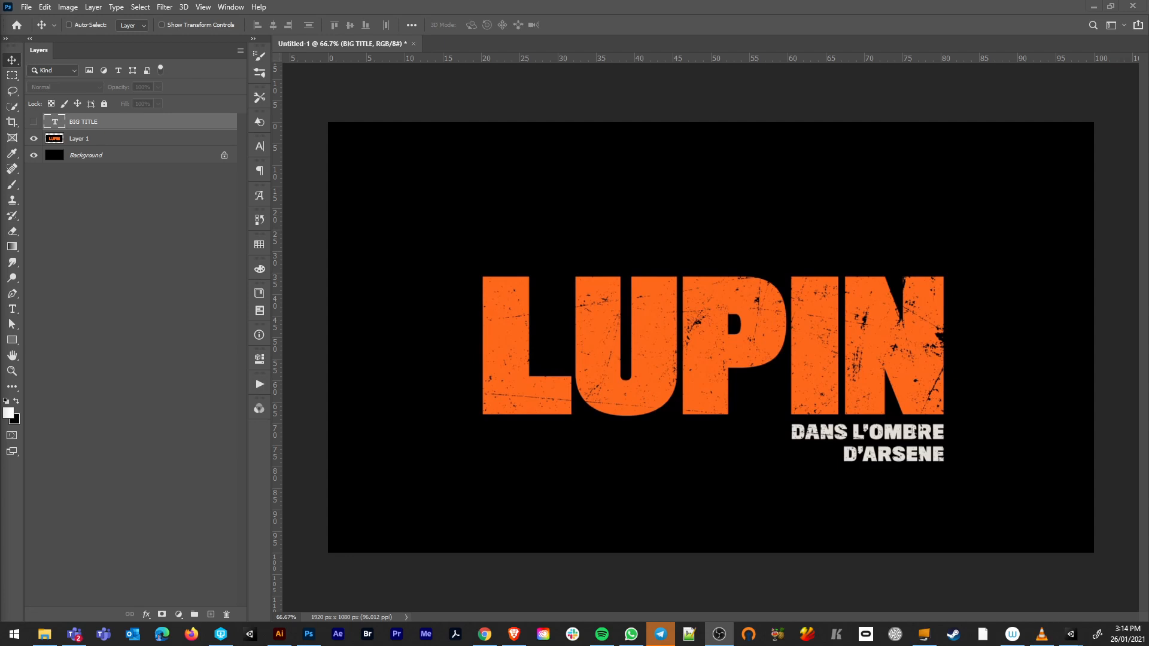
Switch to the dafont page in Chrome, open the 28 Days Later font and preview it at Large size
click(485, 634)
scroll(456, 608, down, 4)
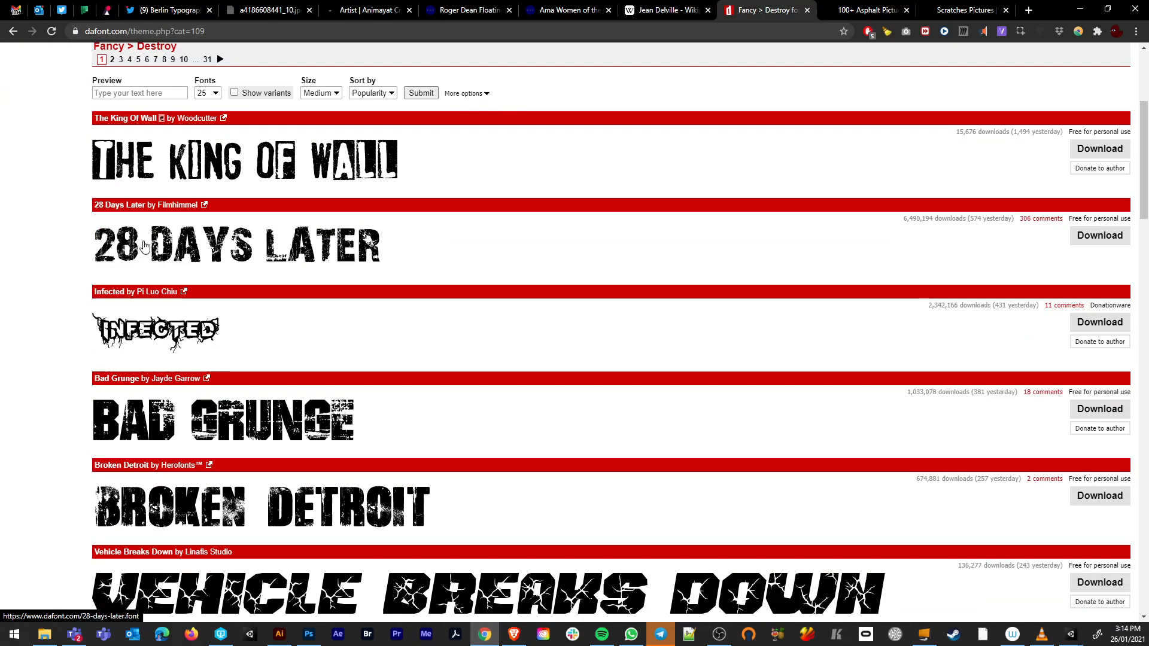
click(150, 248)
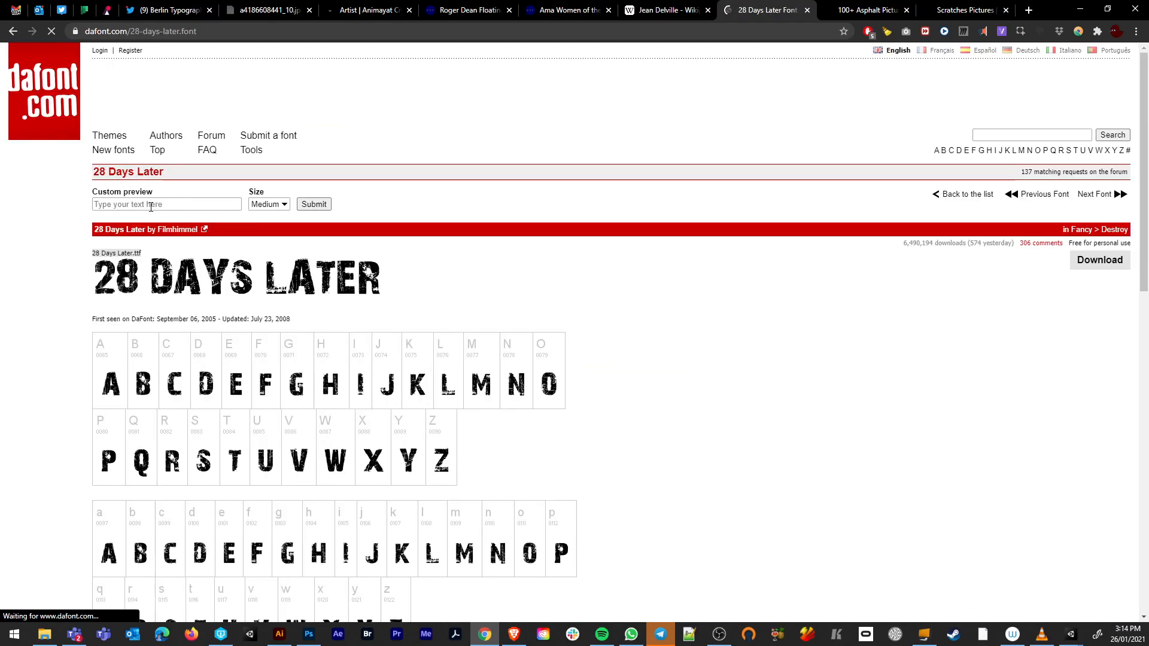
scroll(157, 322, down, 4)
scroll(159, 323, up, 4)
click(272, 205)
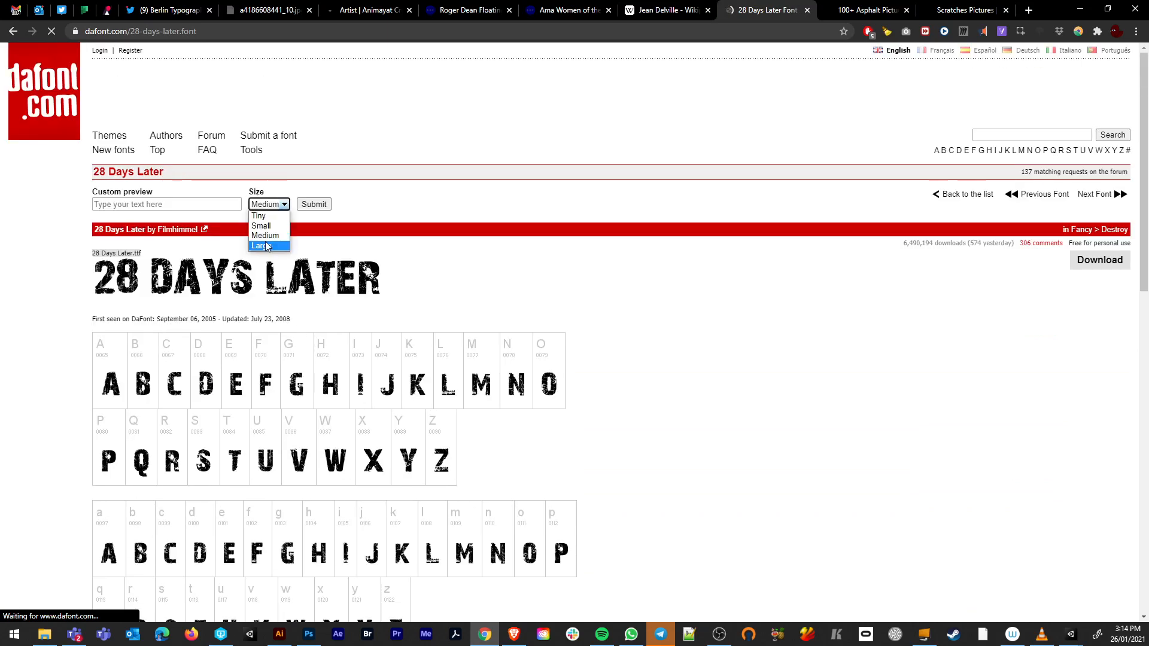
click(265, 238)
click(314, 204)
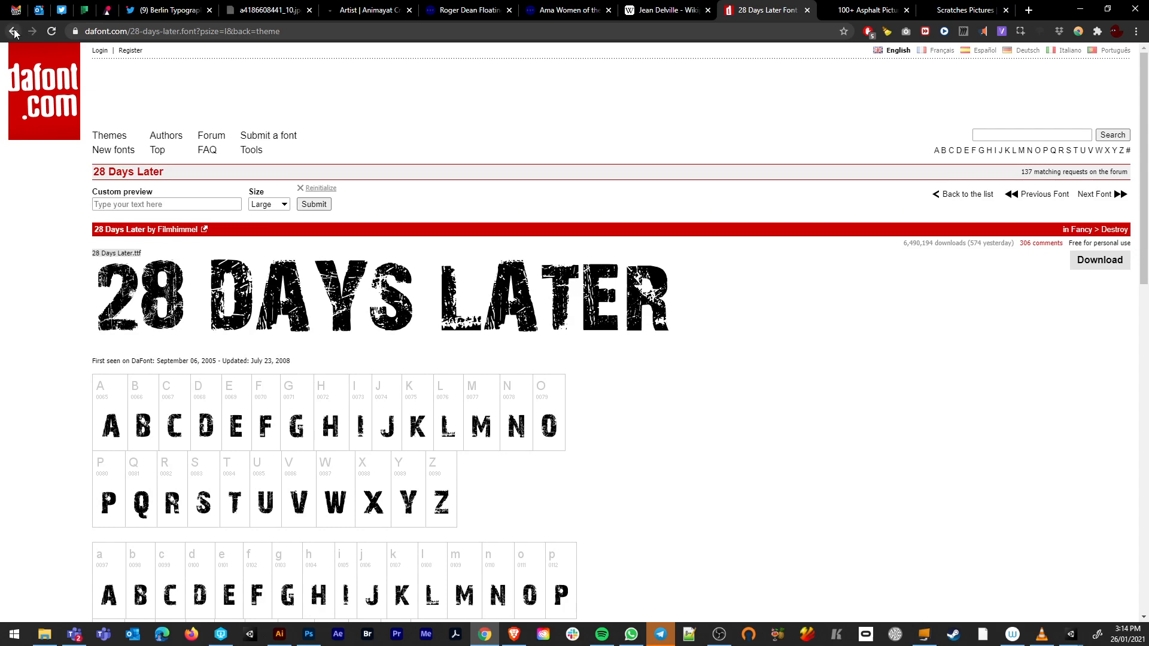
Preview the 28 Days Later font with the custom text "DDDDD AAA AAD DDD" to compare repeated letters
click(176, 204)
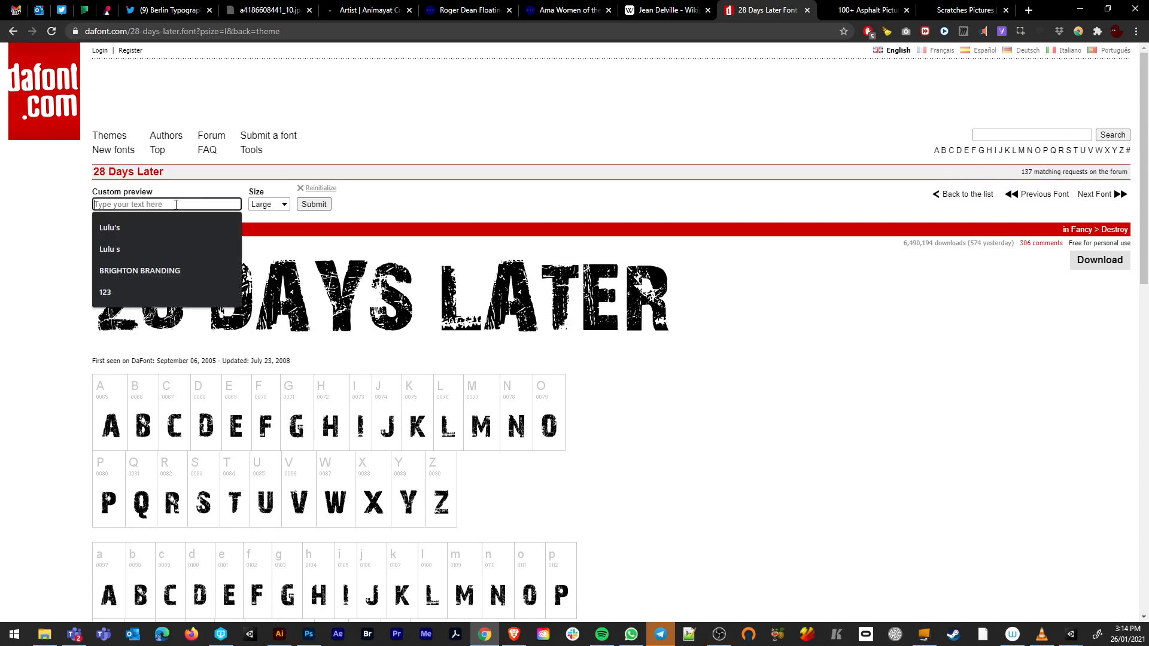
text(DDDDD)
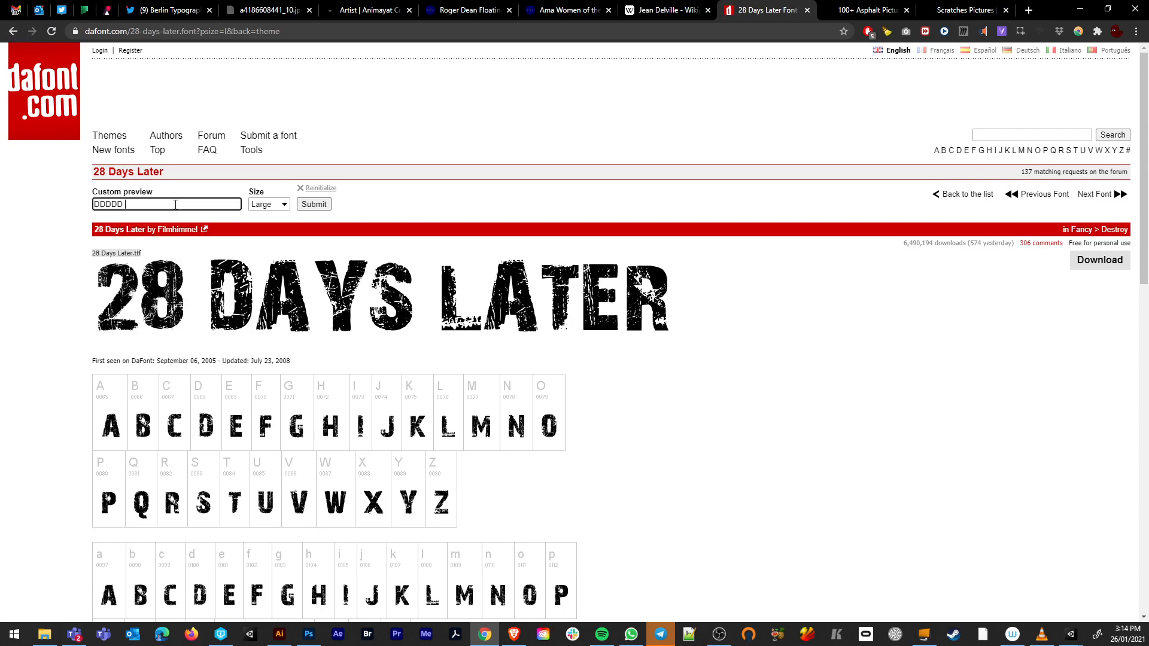
text( AAA AA)
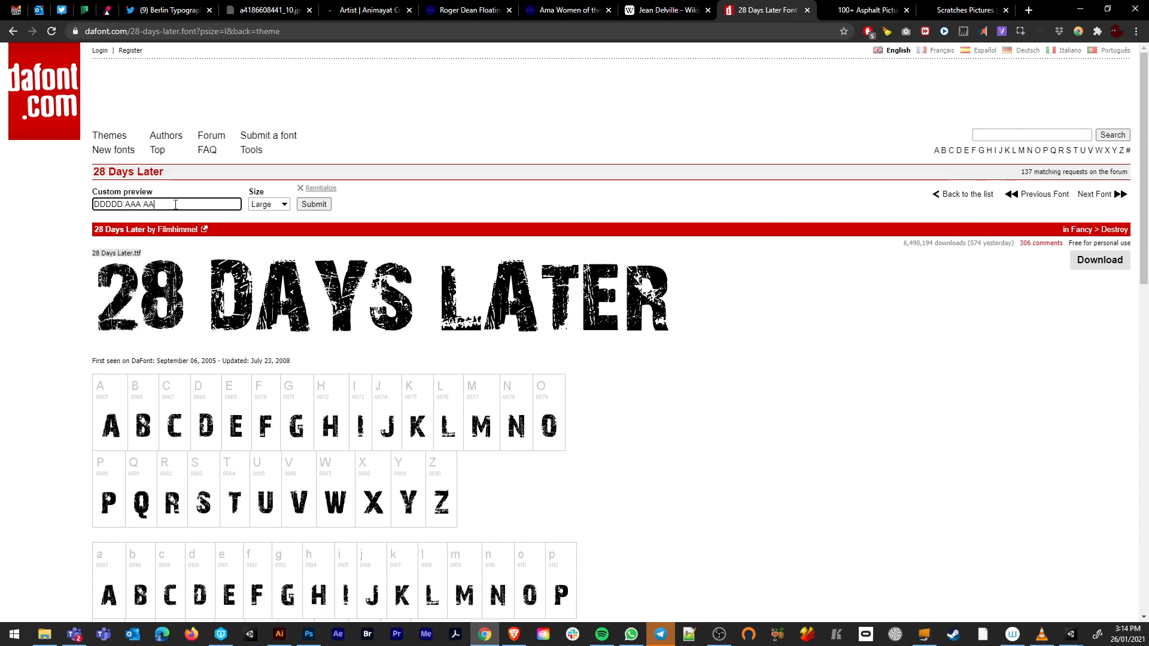
text(D DDD)
click(316, 205)
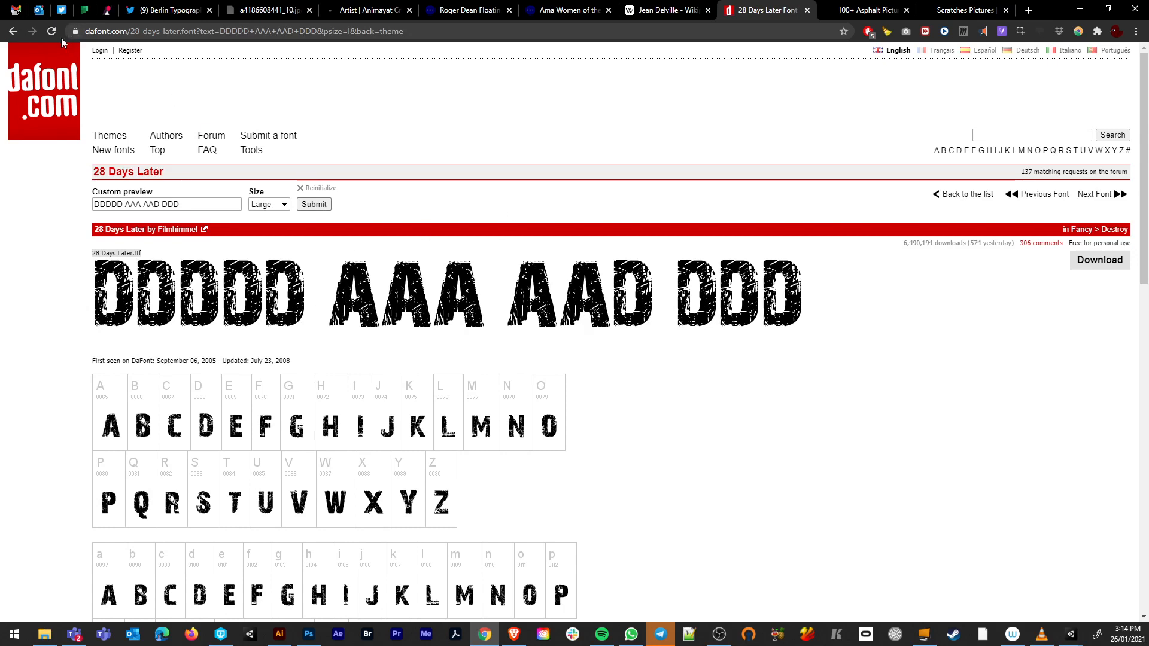
Return to the Fancy > Destroy font list, open the Bad Grunge font and preview it at Large size
click(15, 34)
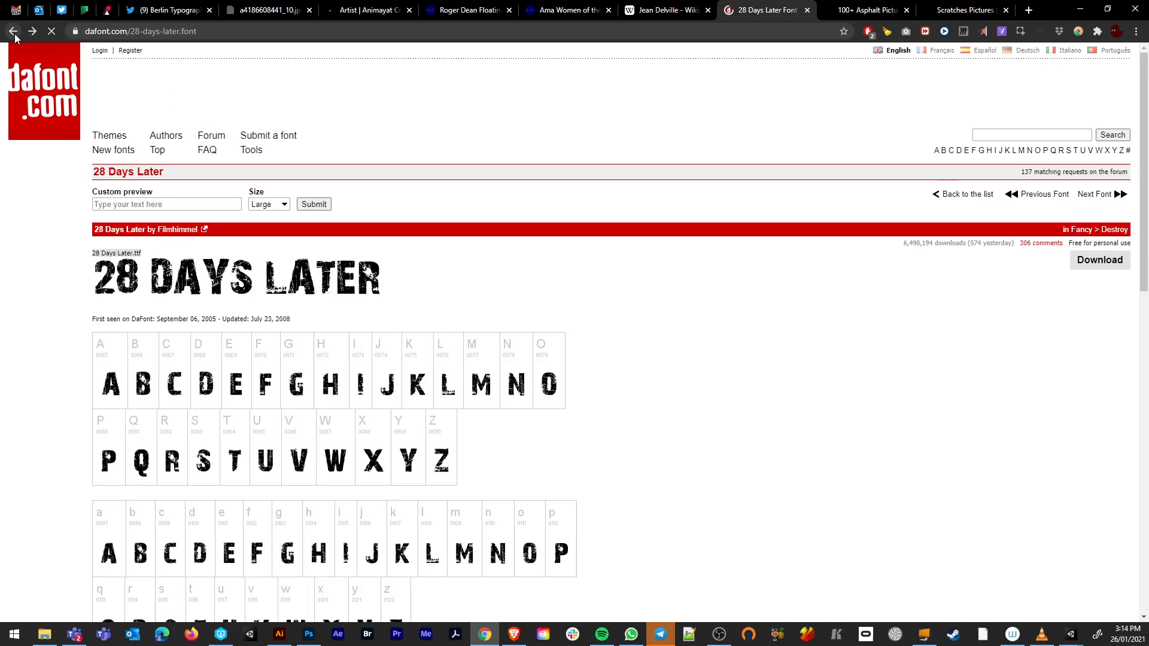
click(13, 33)
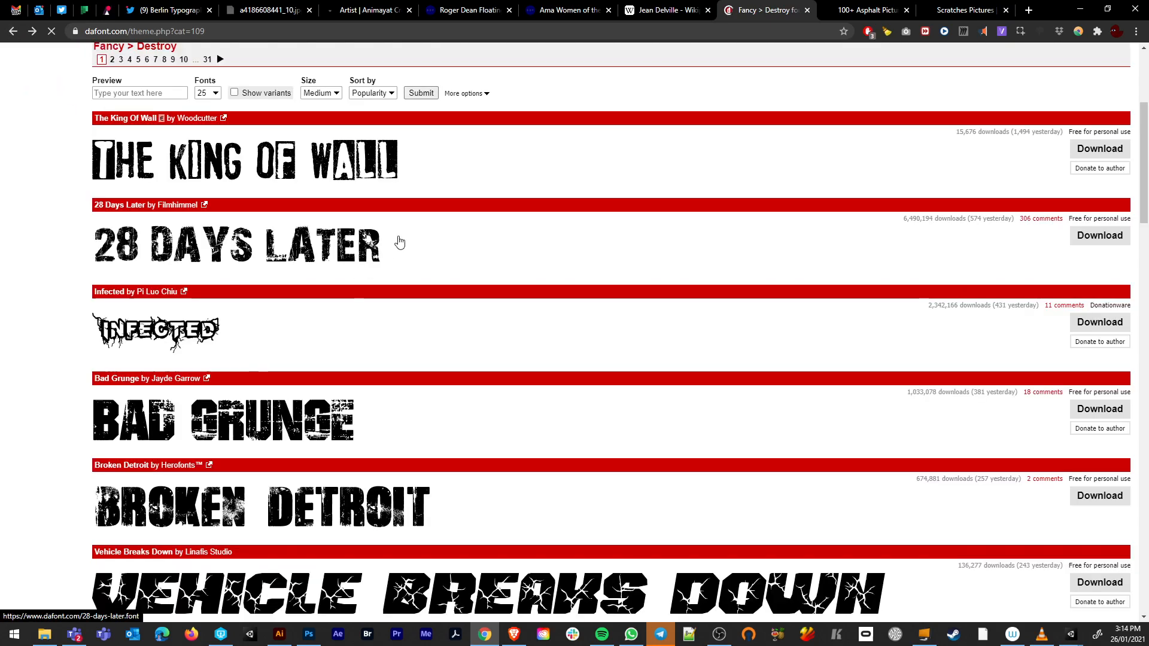
scroll(376, 258, down, 3)
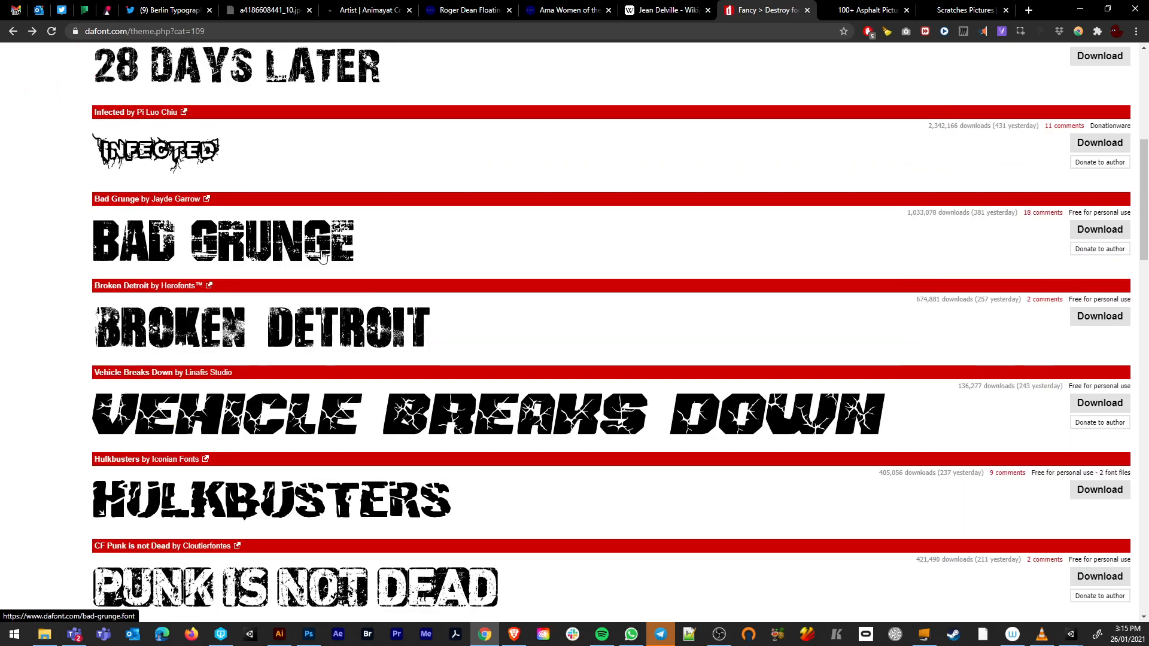
click(322, 256)
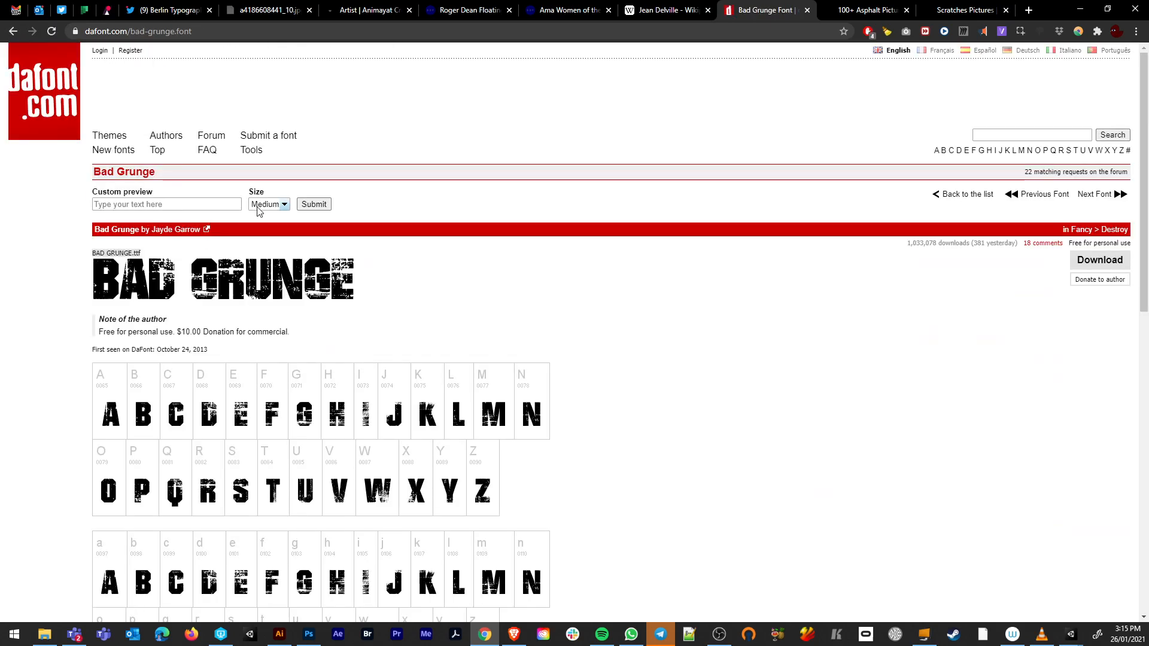
click(258, 204)
click(259, 249)
click(313, 204)
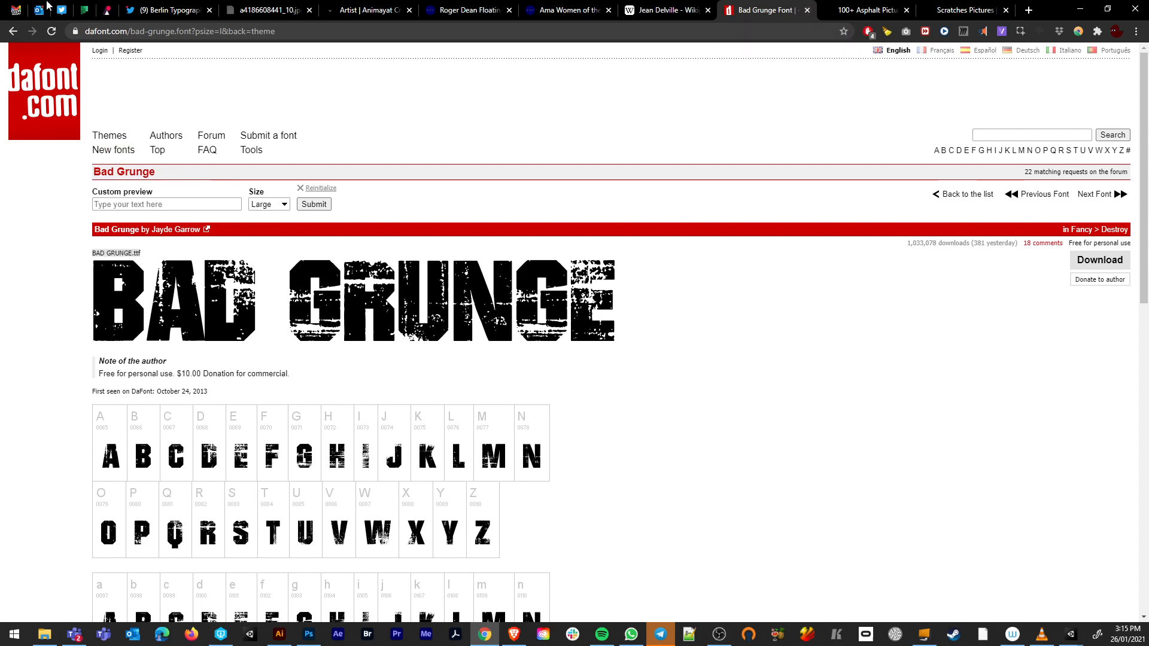
Go back from the large preview, review the textured LUPIN title in Photoshop and return to Chrome
click(13, 32)
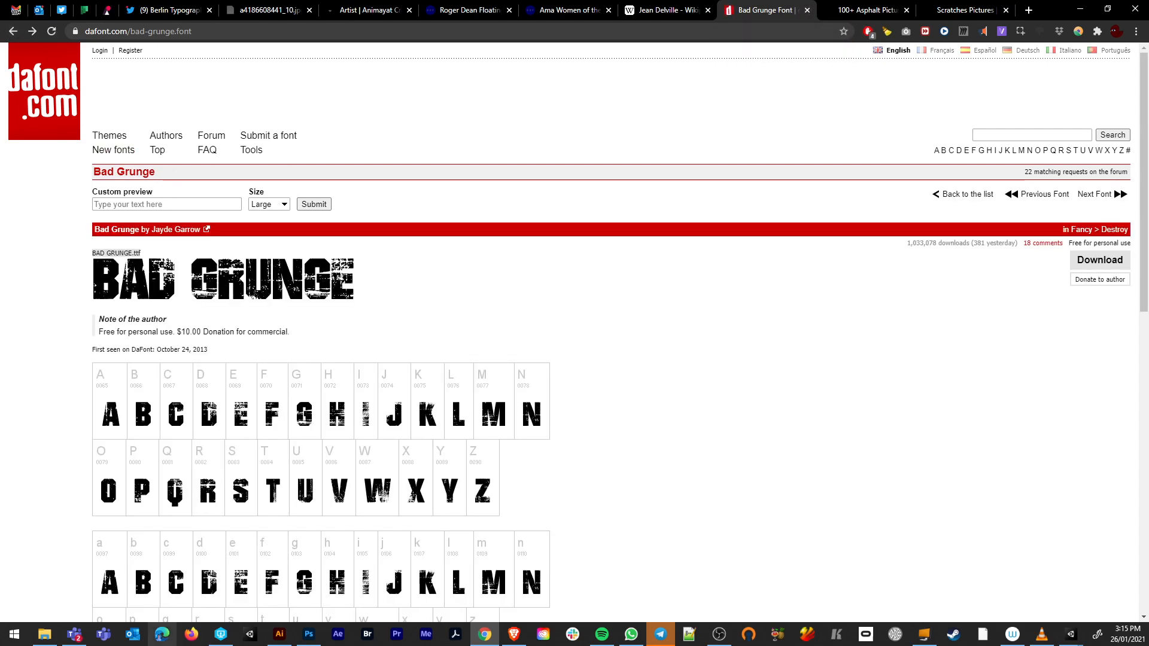
click(309, 634)
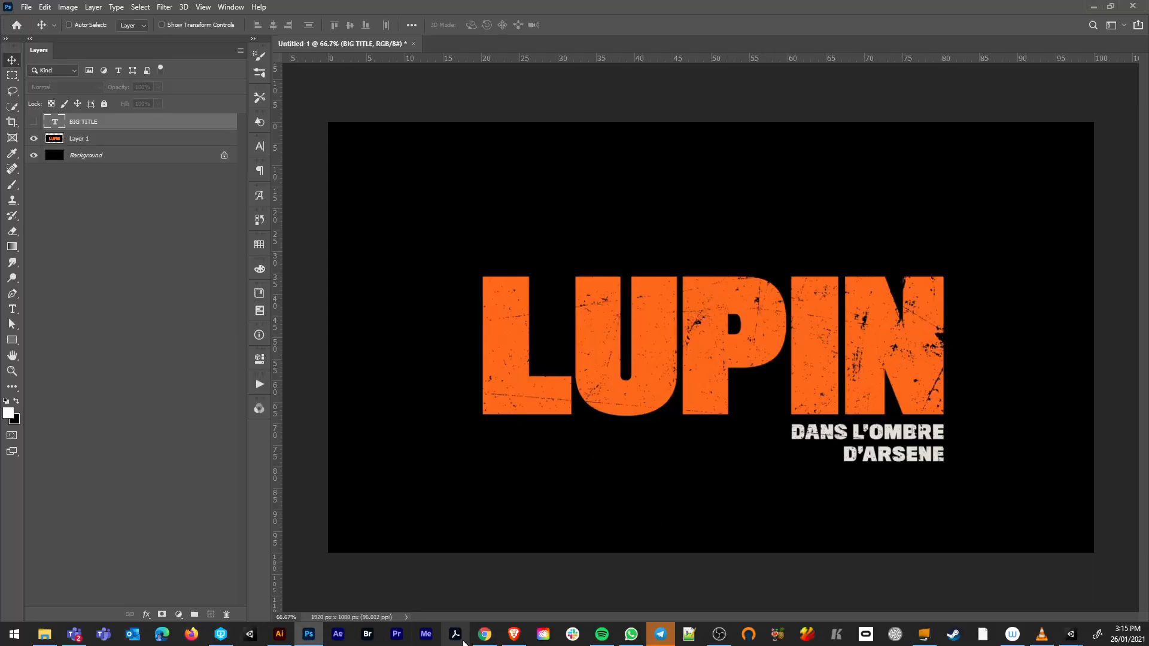
click(492, 638)
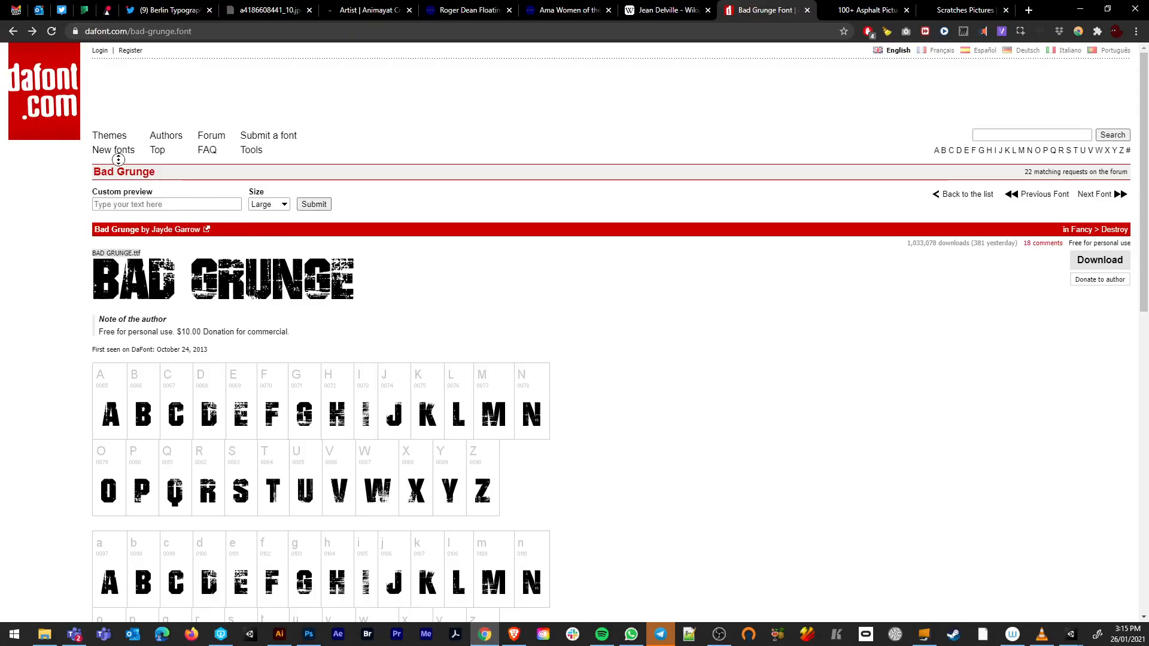
Browse dafont's Basic > Sans serif category and open the Akira Expanded font page
click(40, 84)
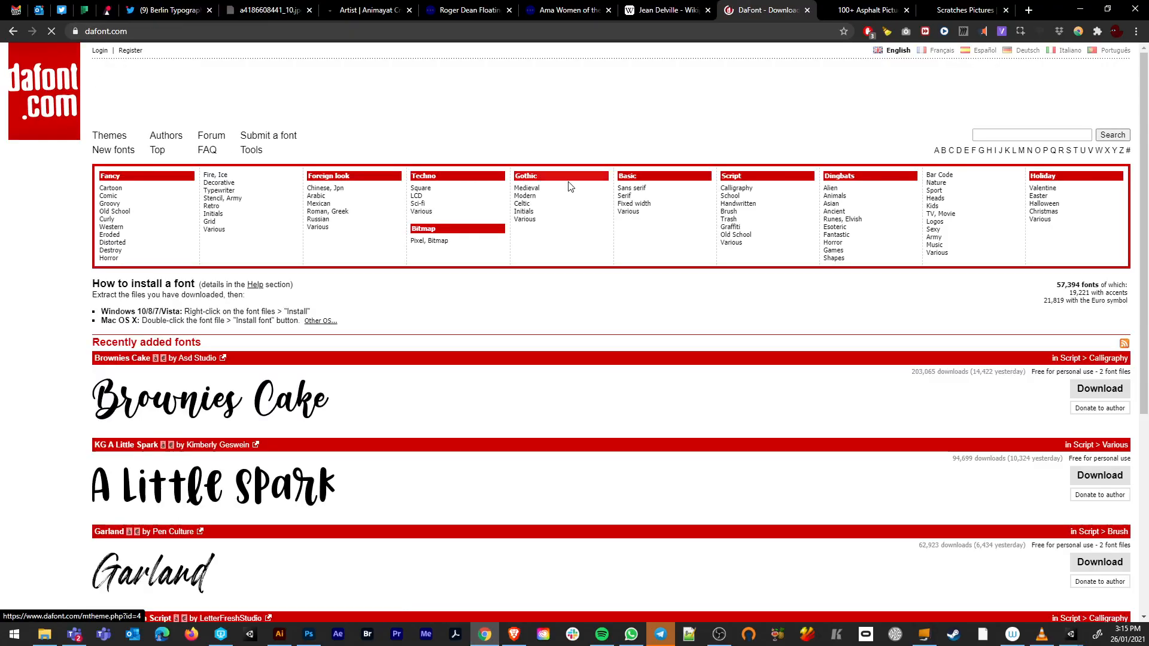
click(630, 190)
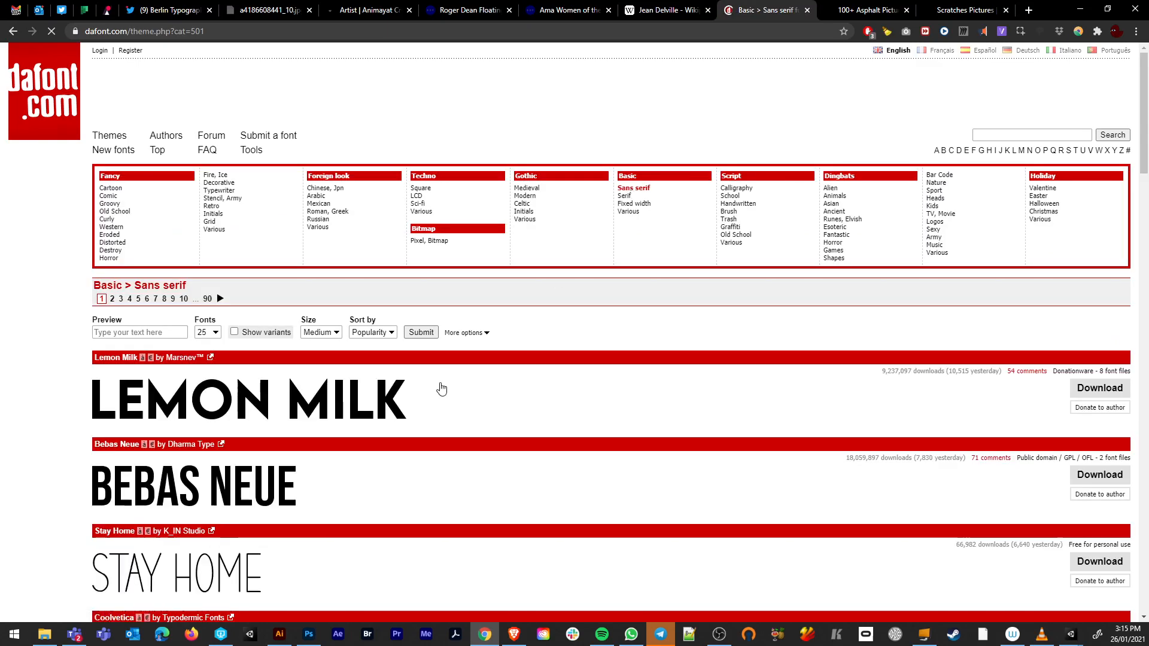
scroll(443, 389, down, 8)
scroll(442, 389, down, 10)
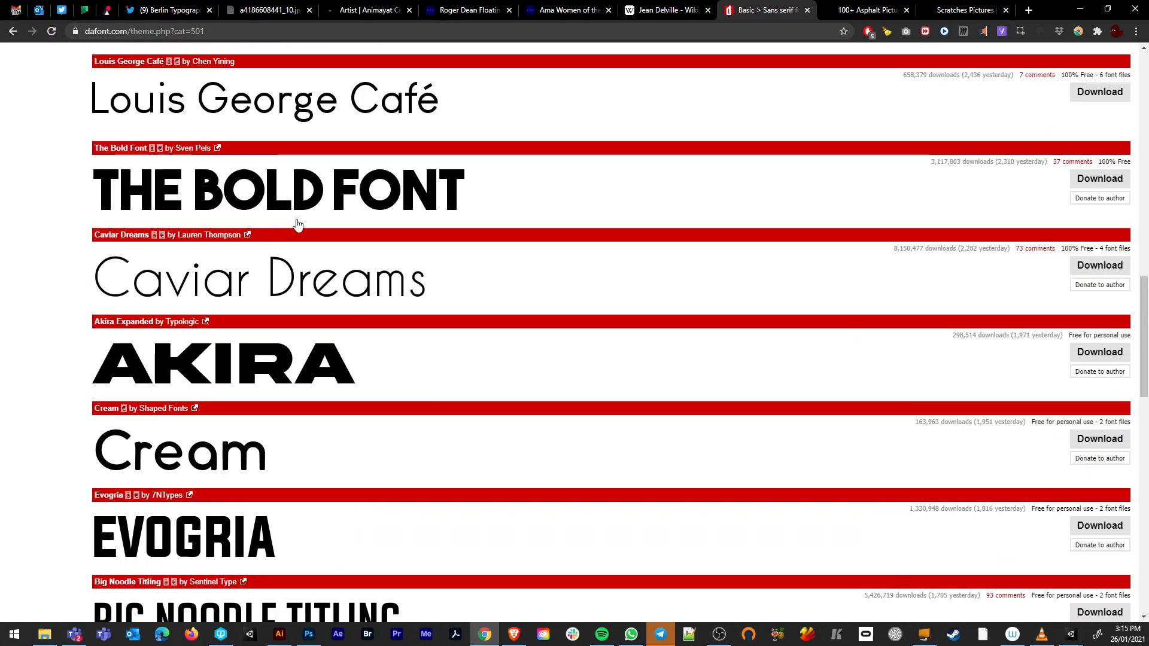
scroll(240, 219, down, 2)
click(239, 239)
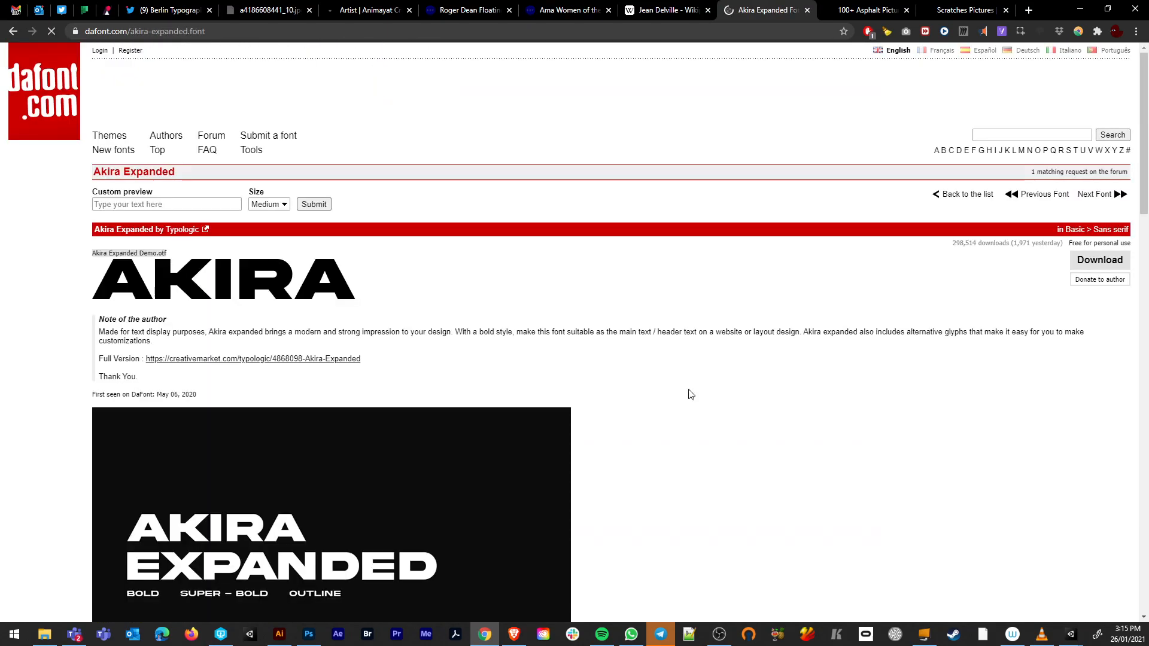
Preview the Akira Expanded font at Large size
scroll(413, 359, up, 2)
click(268, 204)
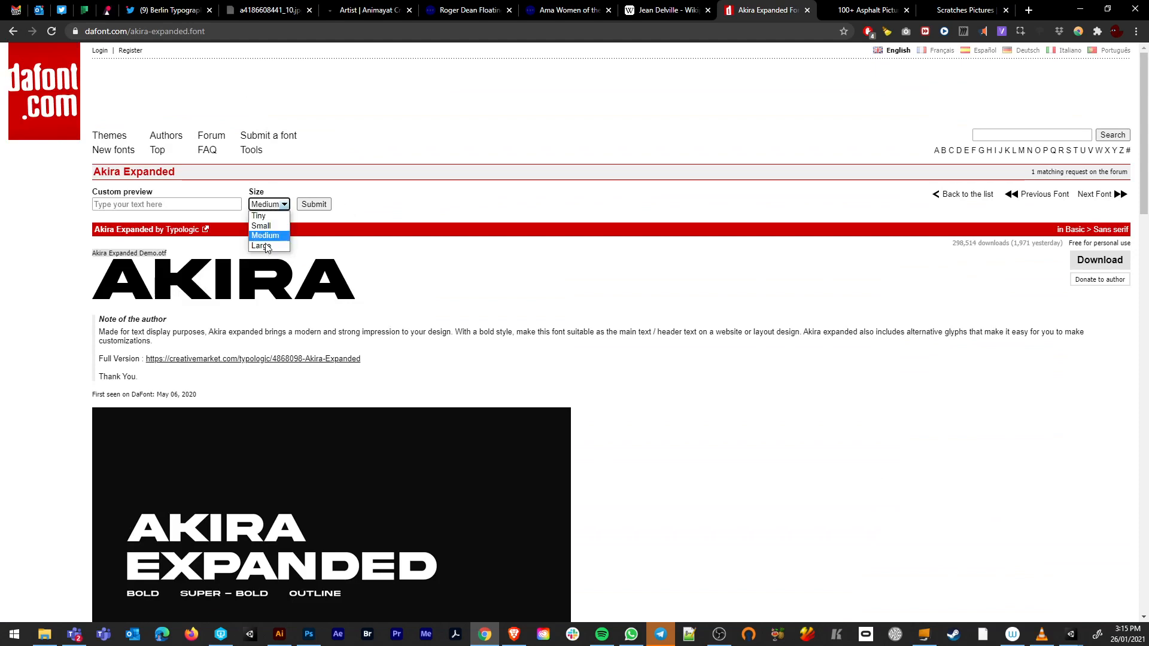
click(268, 251)
click(307, 205)
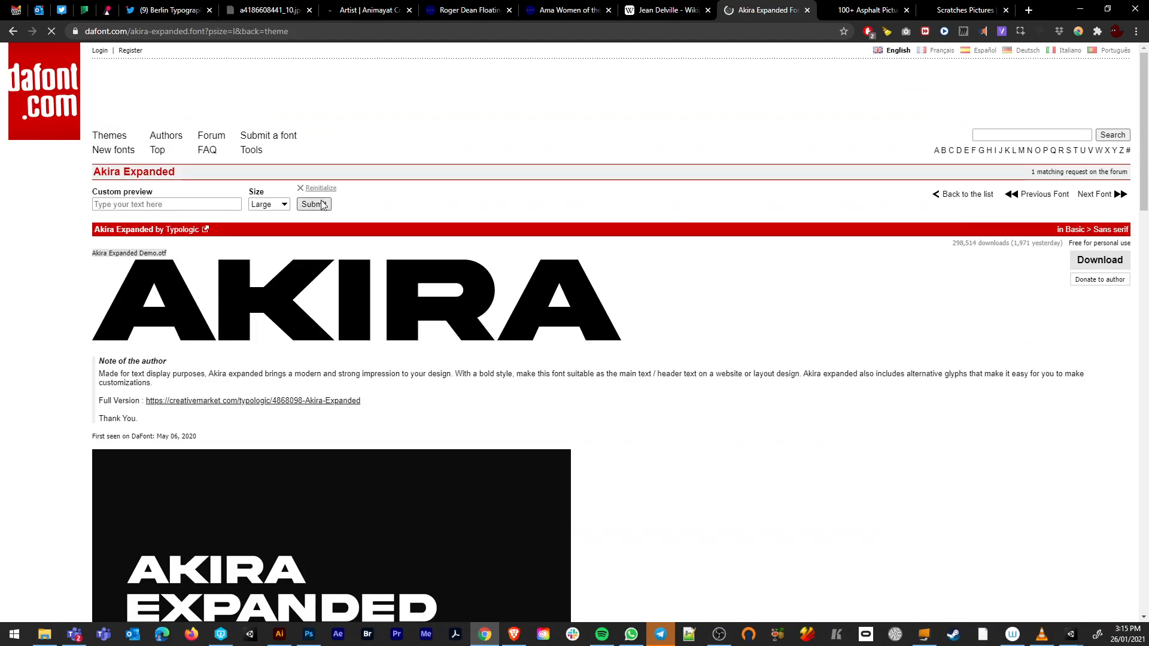
Download akira_expanded.zip, open it from the Downloads folder and install the AkiraExpanded-SuperBold font
click(1124, 270)
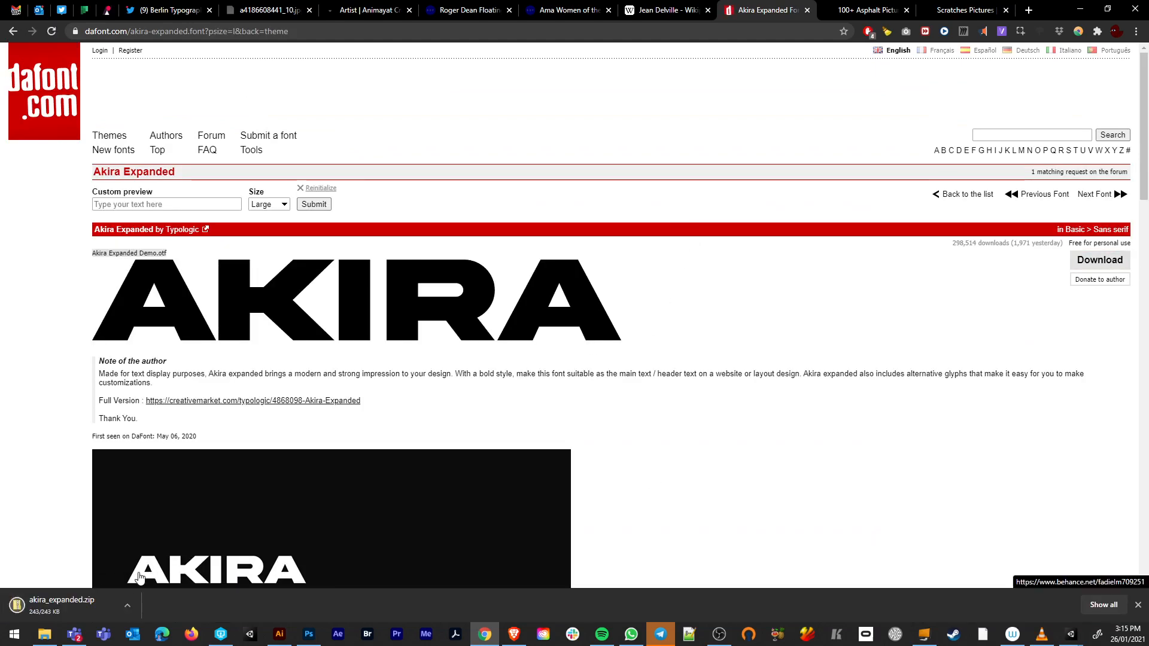
click(127, 605)
click(137, 565)
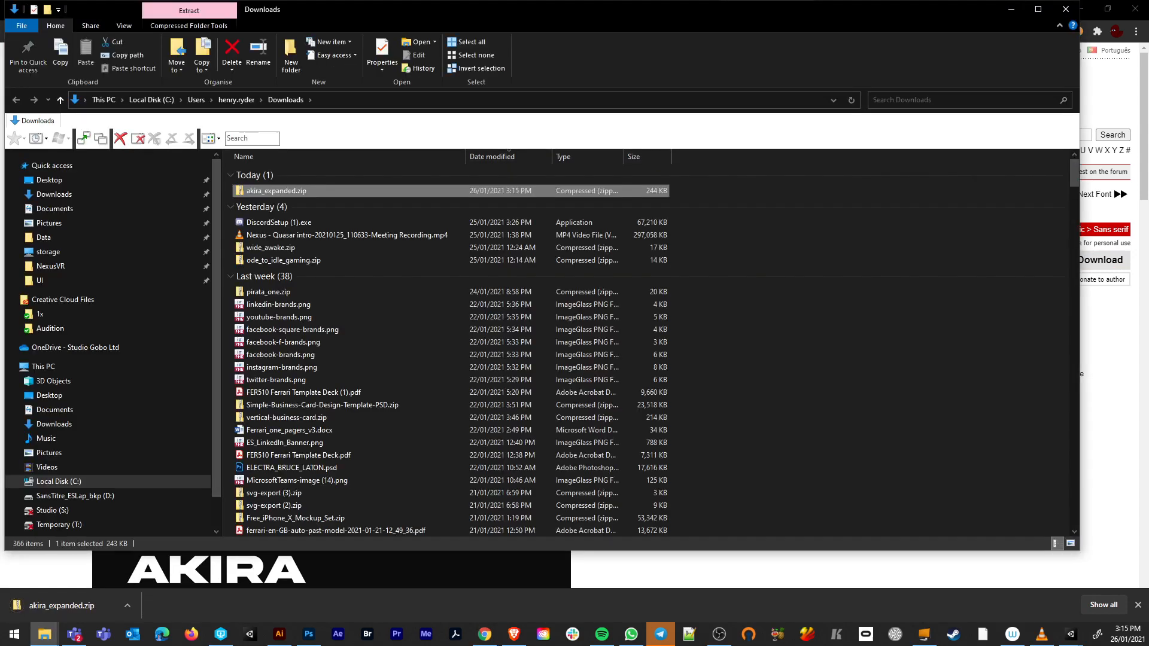
double_click(245, 193)
double_click(249, 186)
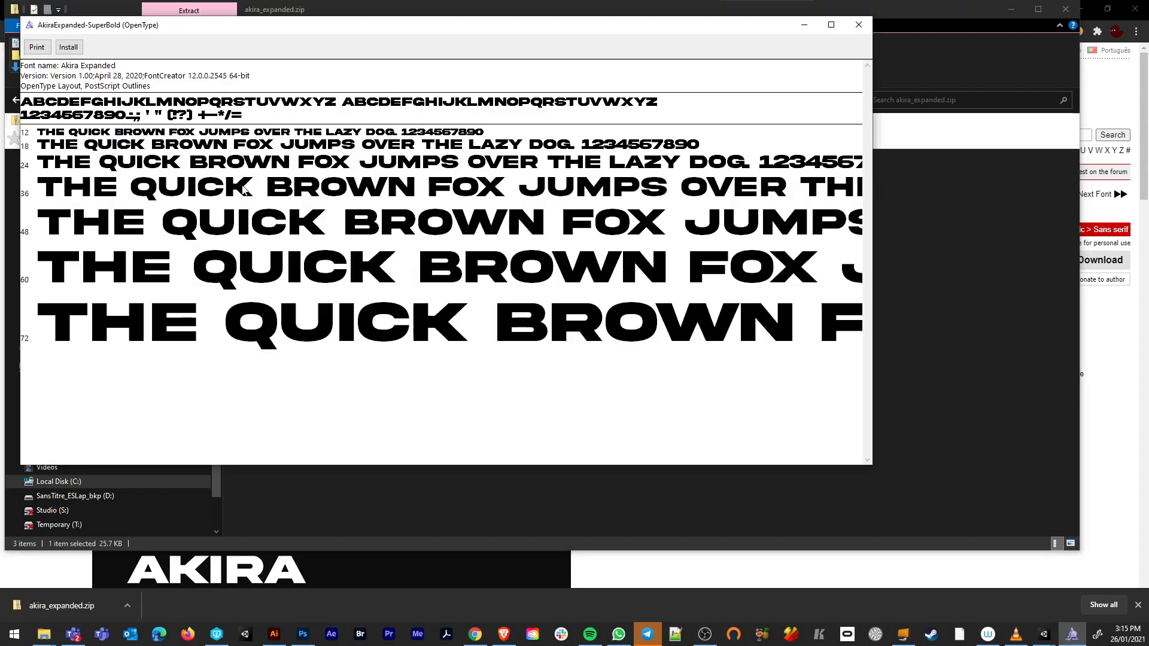
click(76, 48)
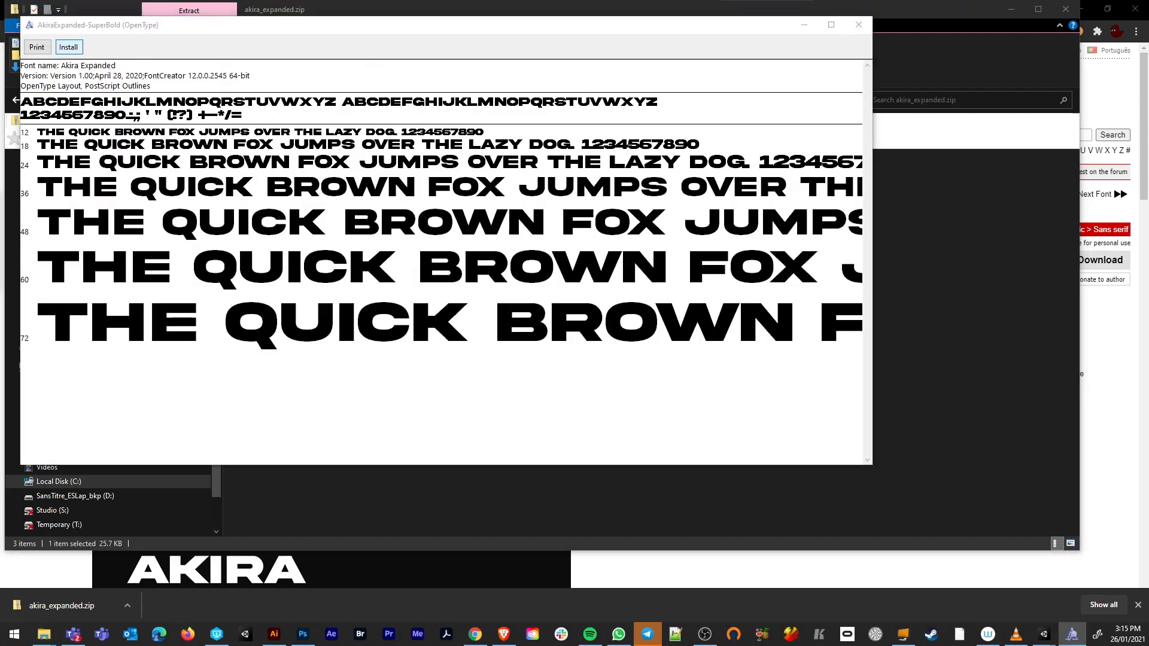
Switch to Photoshop, show the BIG TITLE text layer and hide Layer 1
click(302, 634)
click(34, 122)
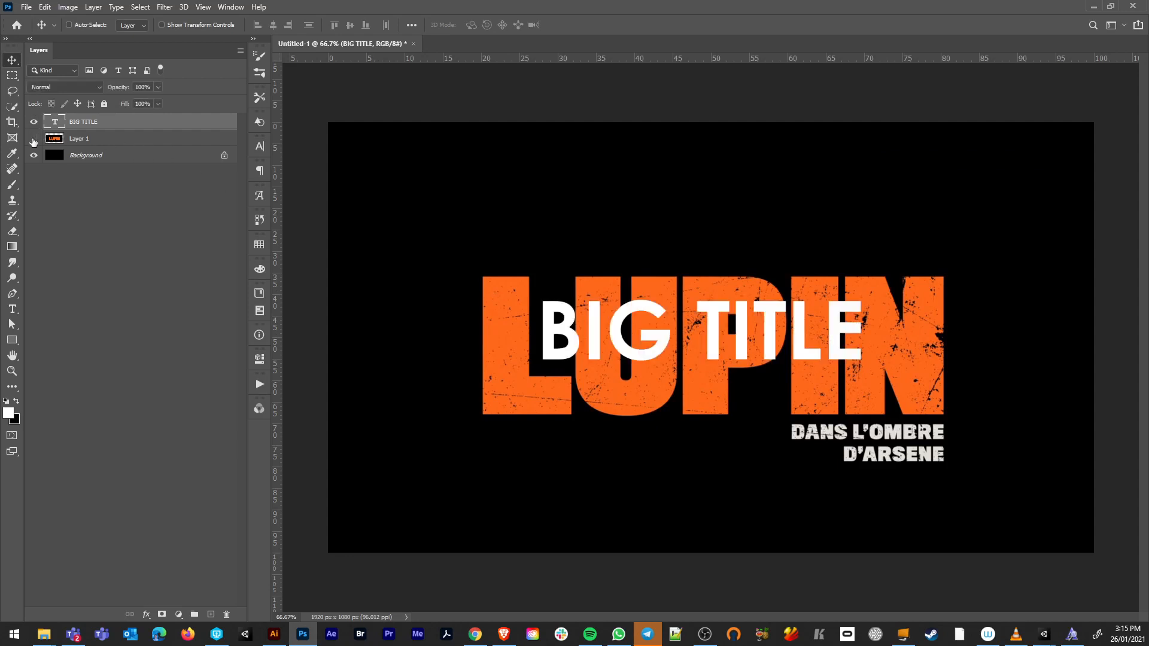
click(34, 139)
Change the font of the BIG TITLE text to Akira Expanded Super Bold
double_click(670, 327)
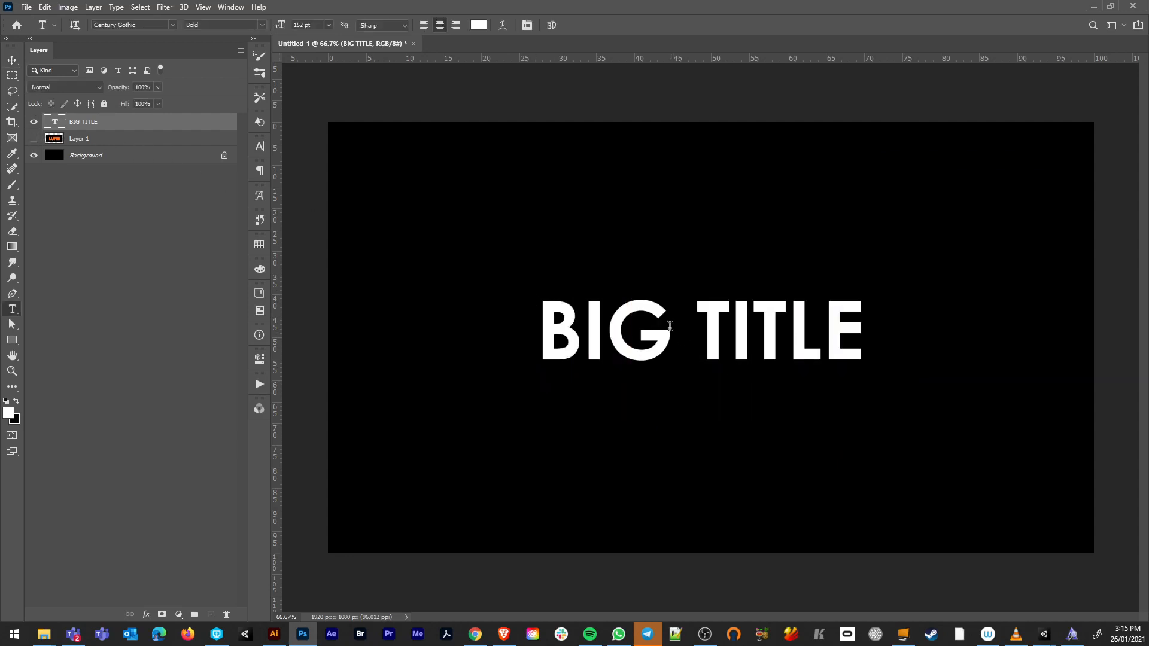
click(150, 24)
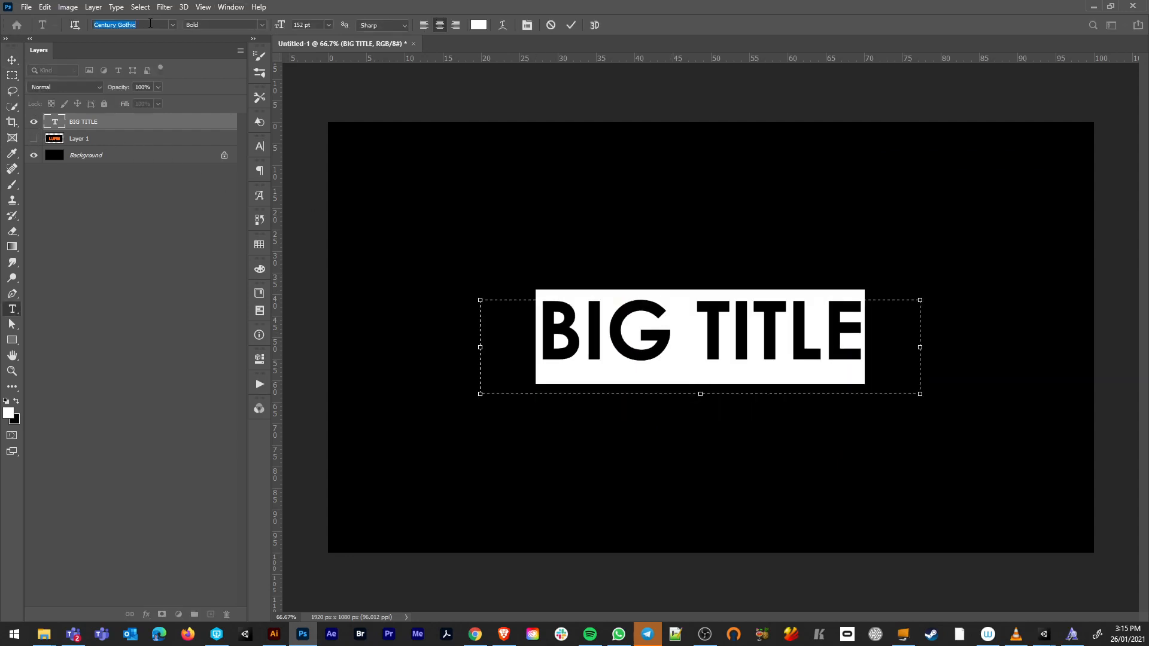
text(akina)
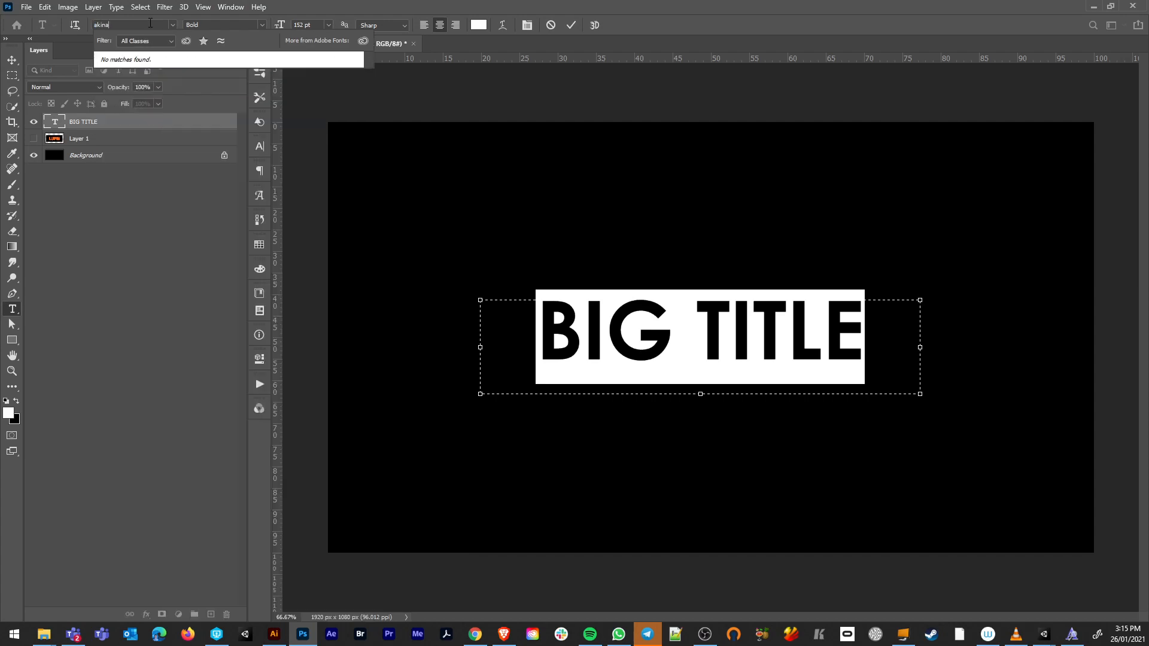
key(BackSpace)
key(BackSpace)
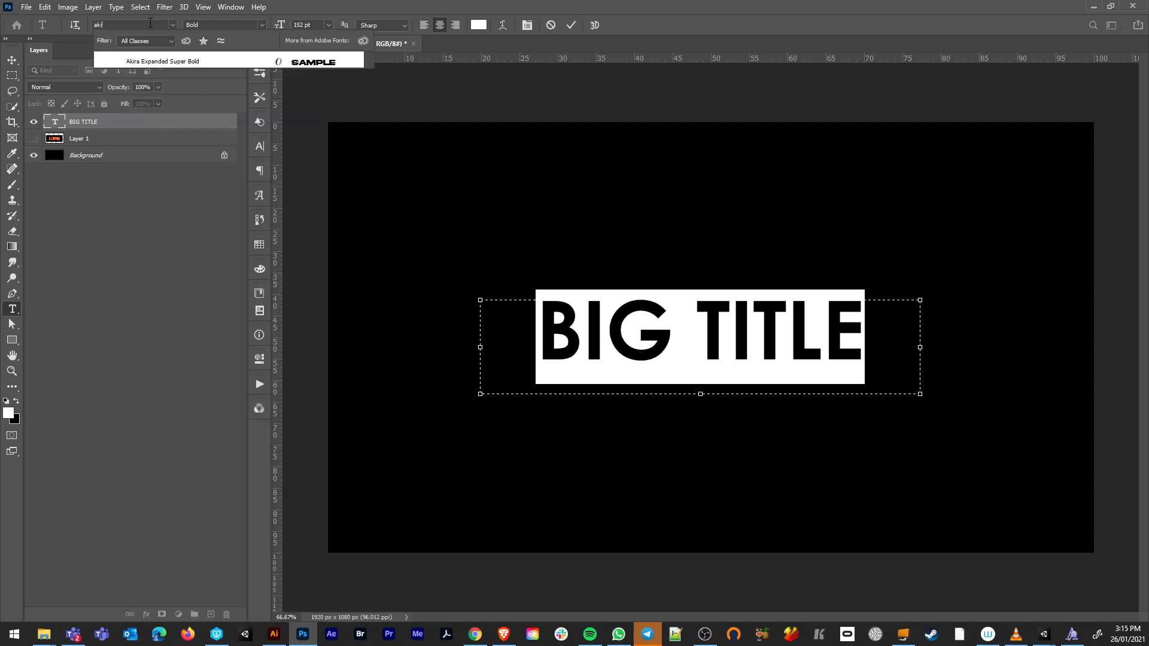
click(146, 60)
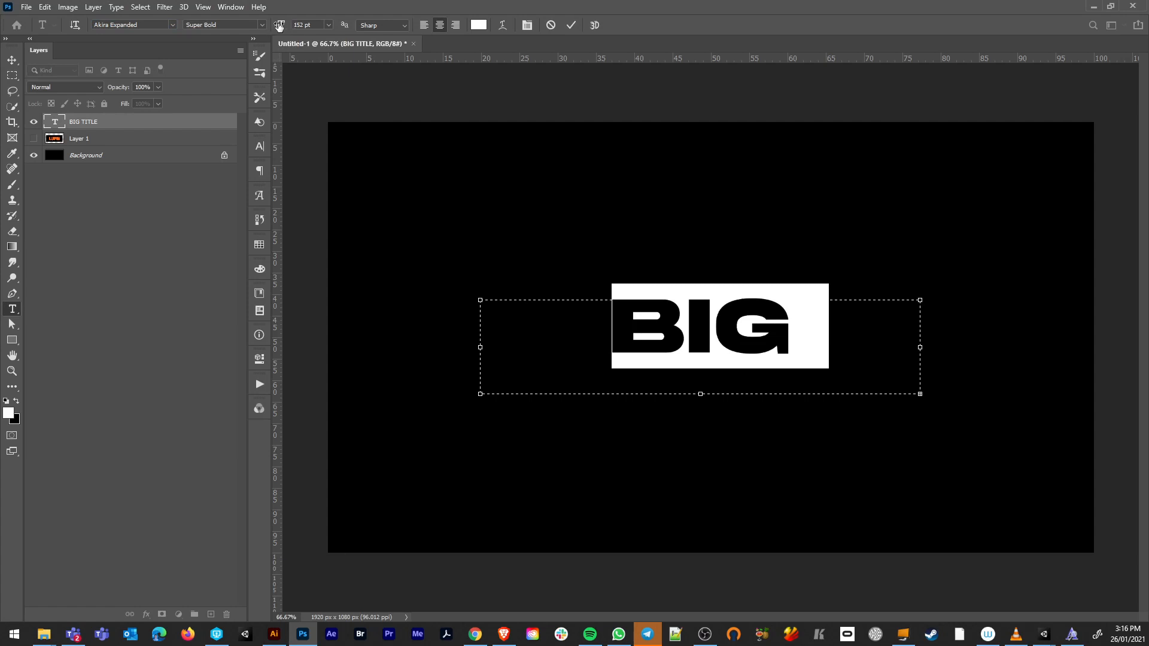
Set the title's font size to 186 pt and enlarge its text box on all sides to fit BIG TITLE on two lines
drag(279, 25, 300, 26)
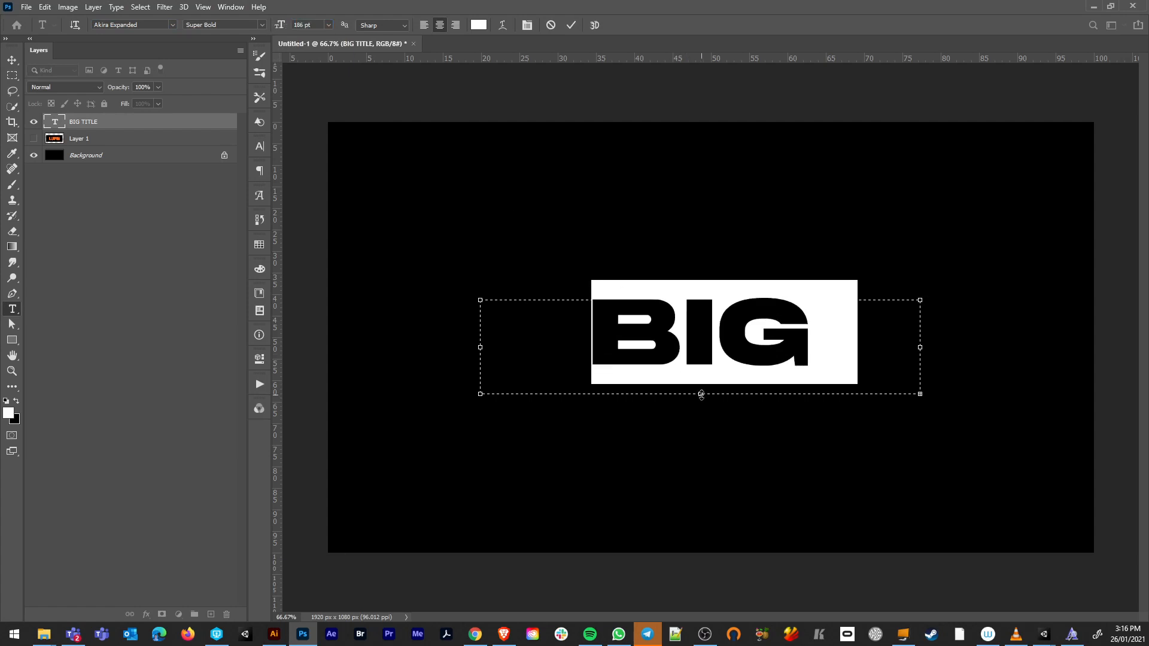
drag(701, 395, 701, 425)
drag(482, 364, 400, 362)
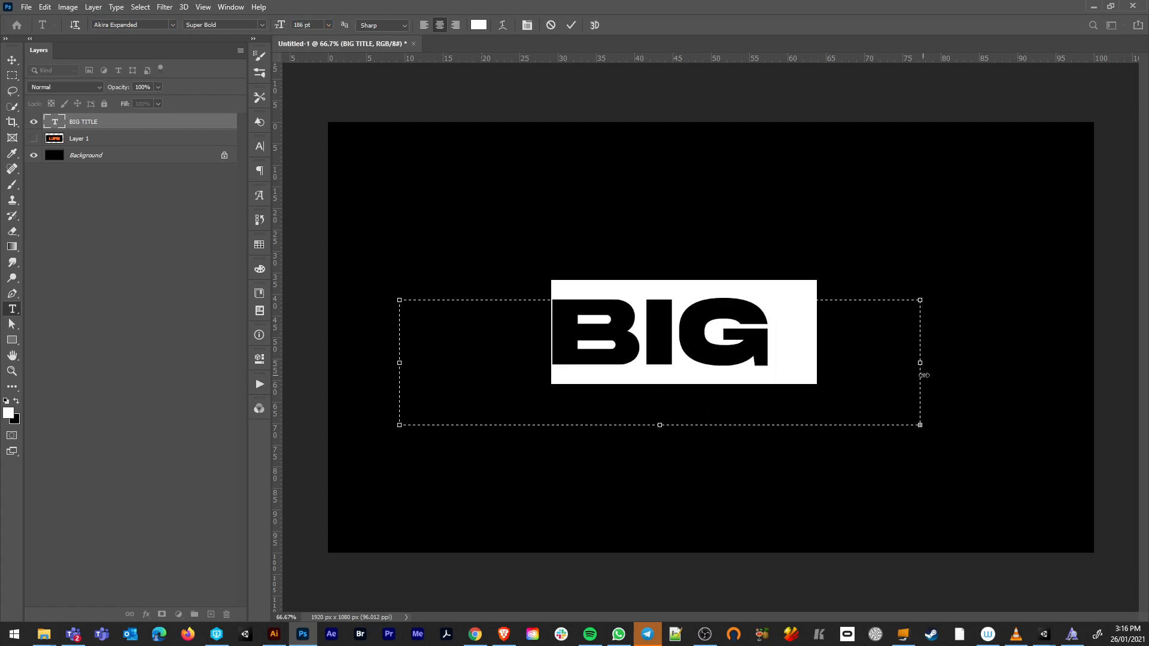
drag(921, 364, 1024, 362)
drag(723, 297, 715, 211)
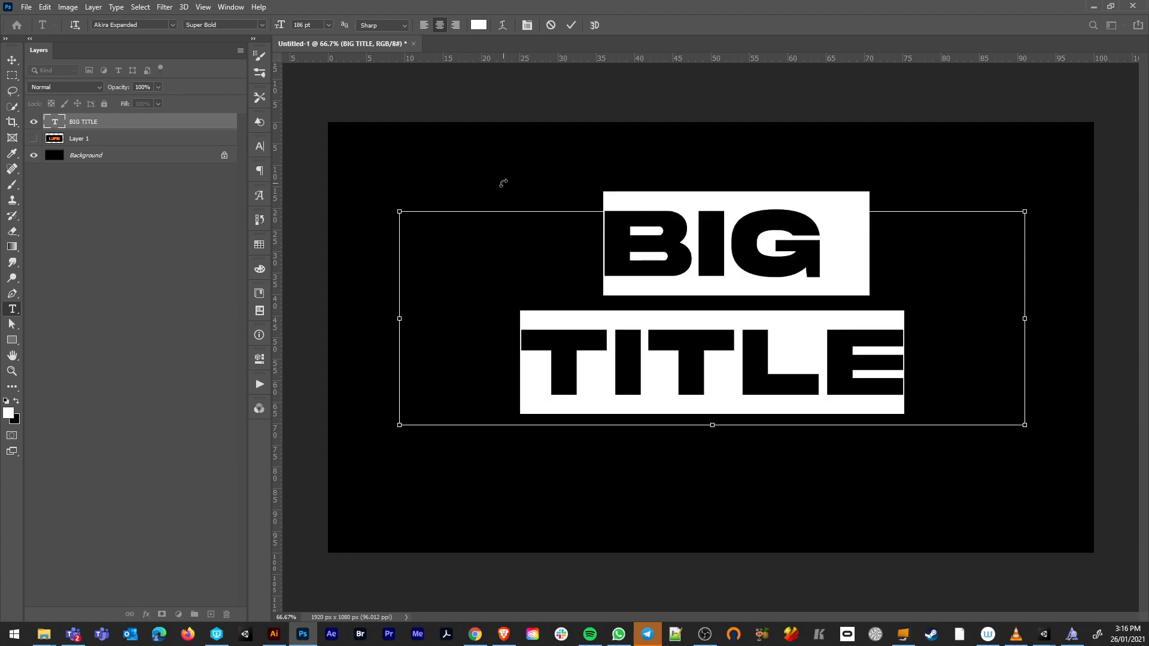
Increase the title's font size to 236 pt, widen its text box on both sides and left-align the text
drag(278, 26, 393, 258)
drag(398, 320, 309, 319)
drag(1025, 316, 1120, 318)
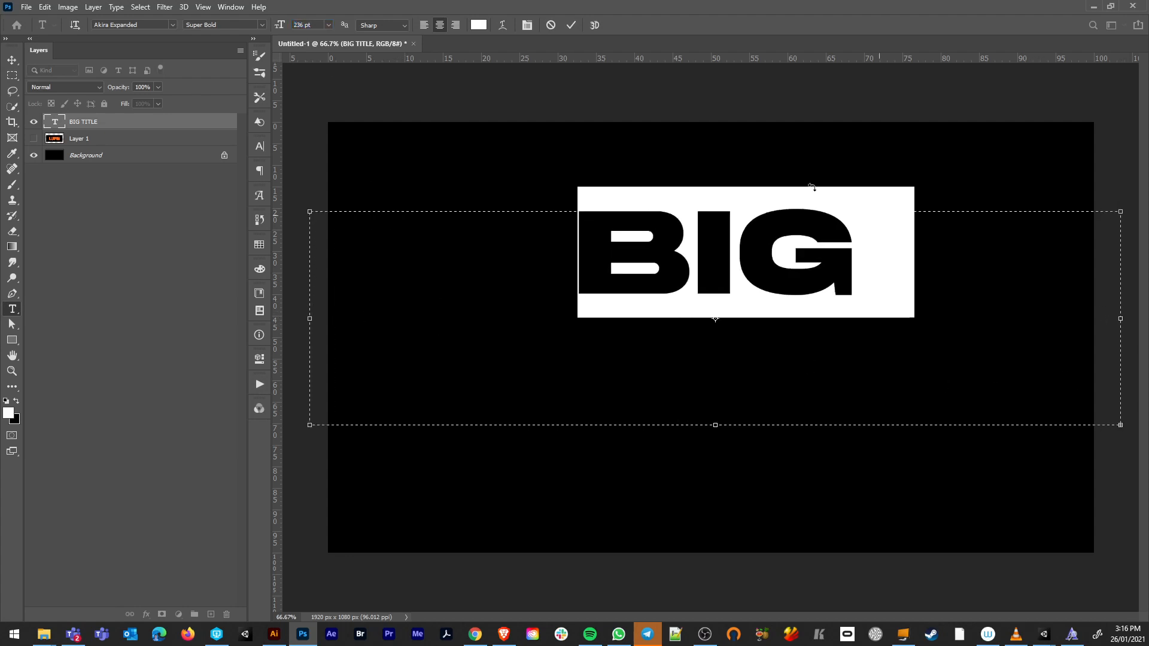
click(424, 24)
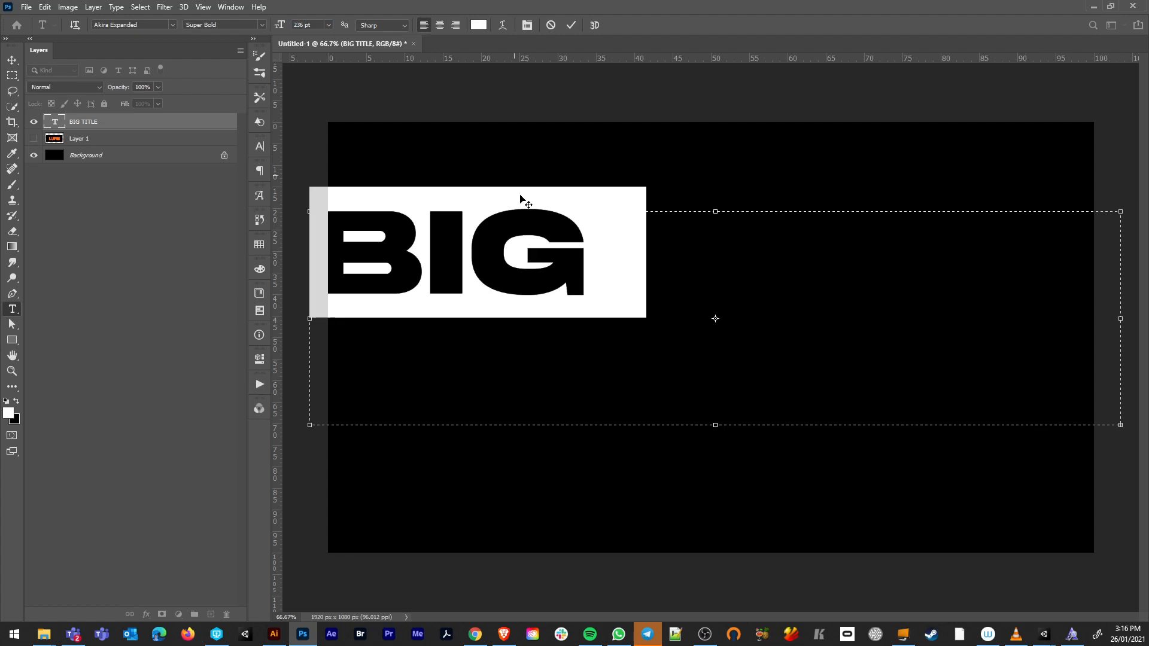
Remove the space between BIG and TITLE to join them on one line, and set the font size to 185 pt
click(635, 281)
key(BackSpace)
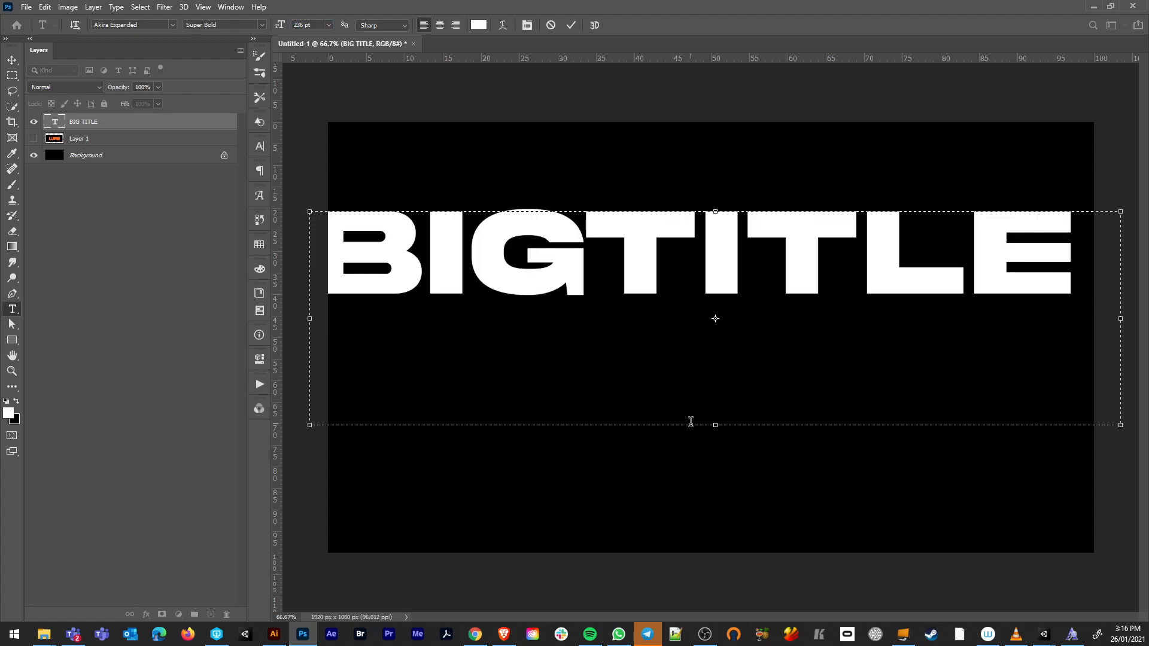
key(ctrl+a)
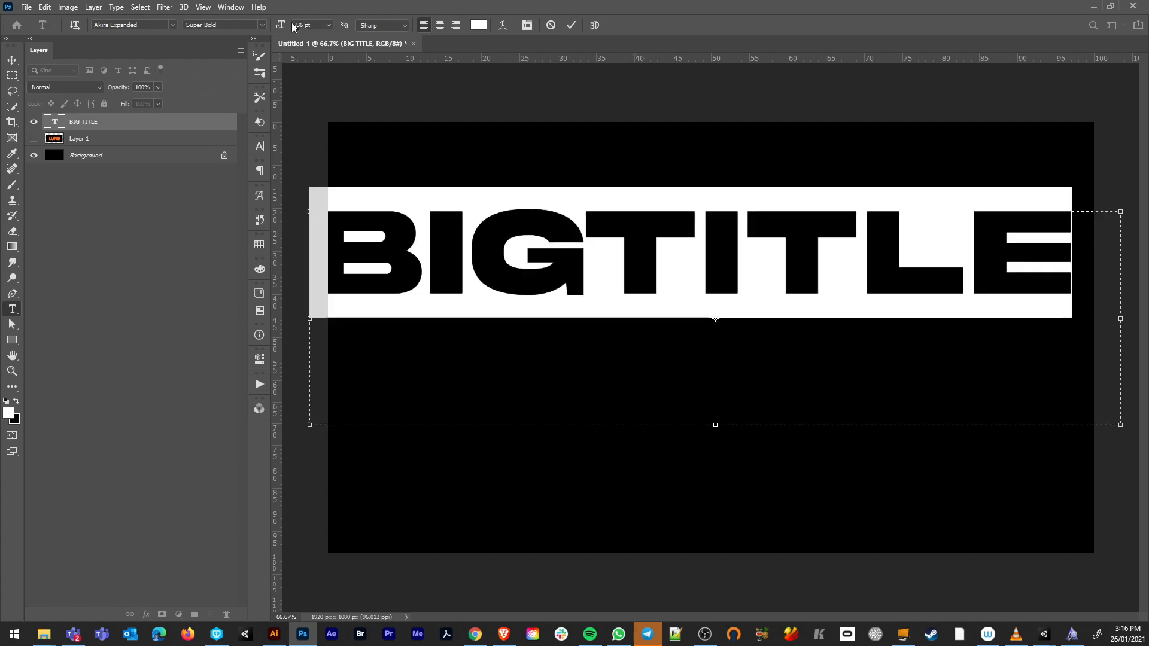
drag(283, 26, 253, 27)
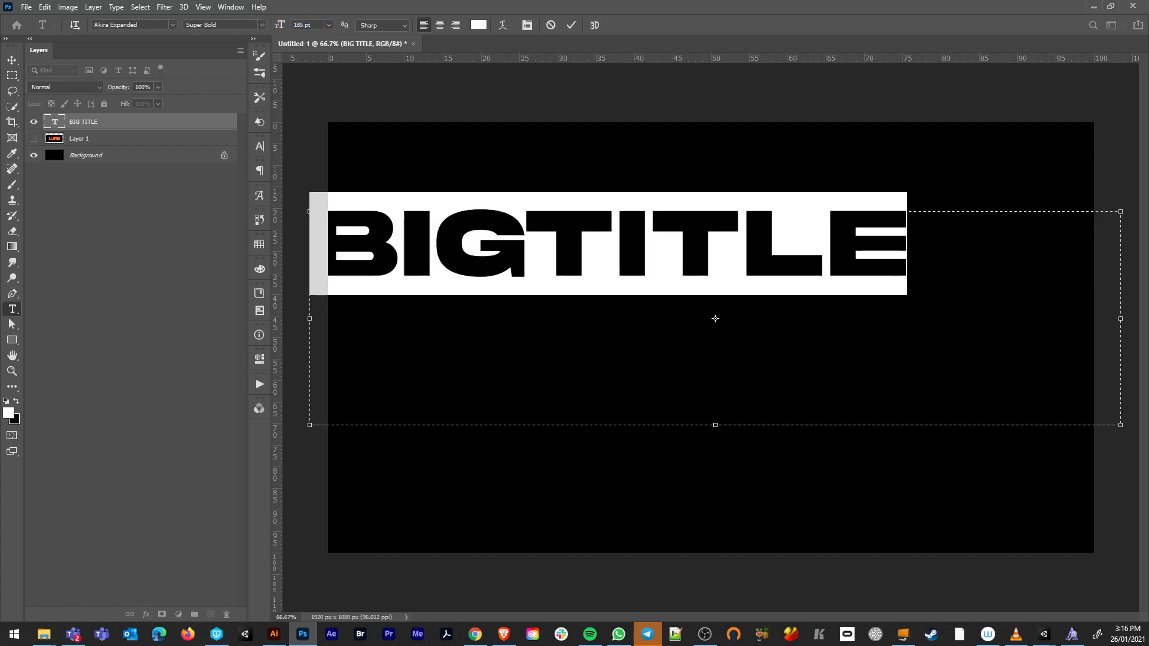
Move the title to the middle of the canvas and reinsert the space between BIG and TITLE
click(7, 59)
drag(572, 252, 623, 342)
key(t)
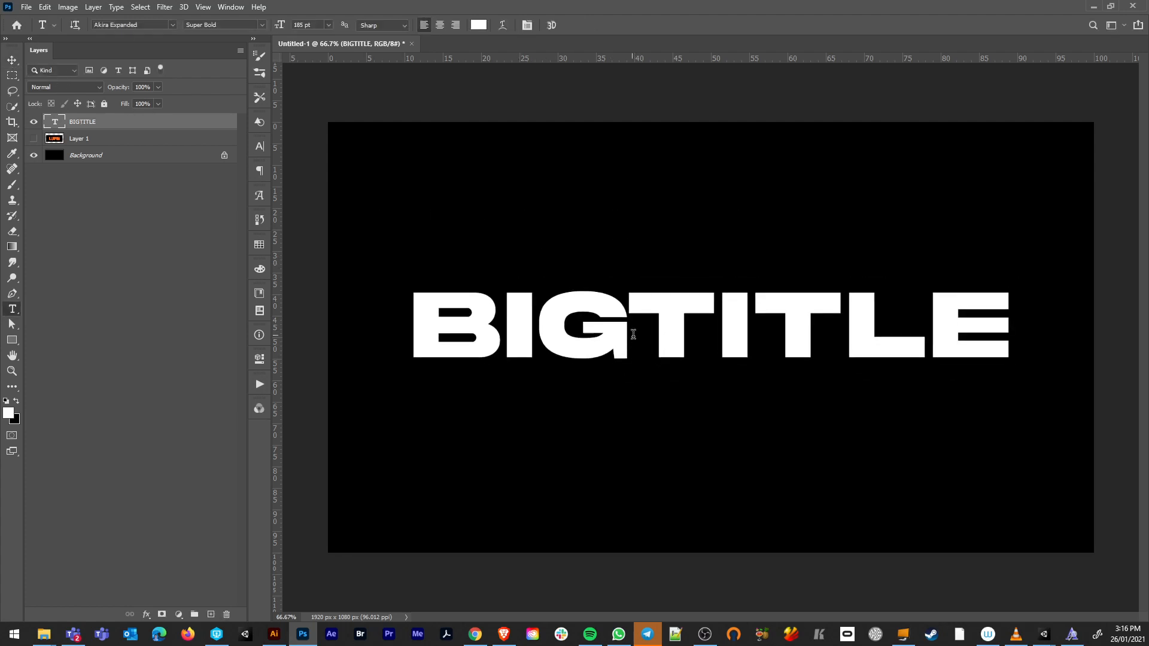
click(627, 321)
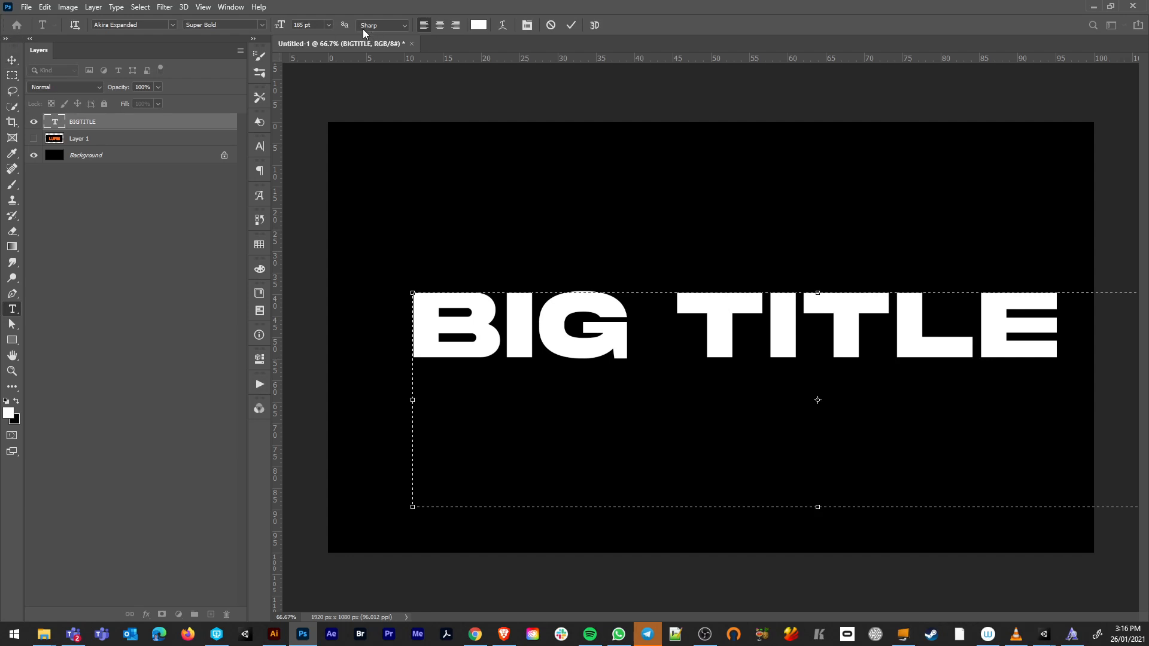
Reposition the BIG TITLE text so the whole title sits roughly centred on the canvas
key(ctrl+shift+c)
click(13, 59)
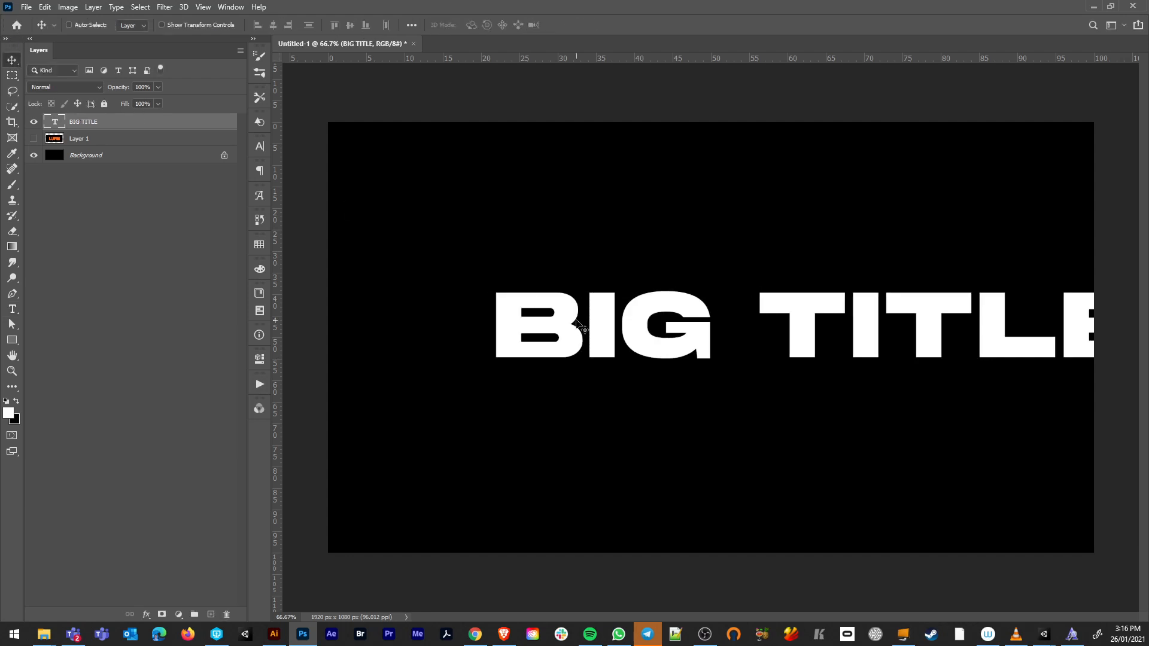
drag(721, 332, 613, 330)
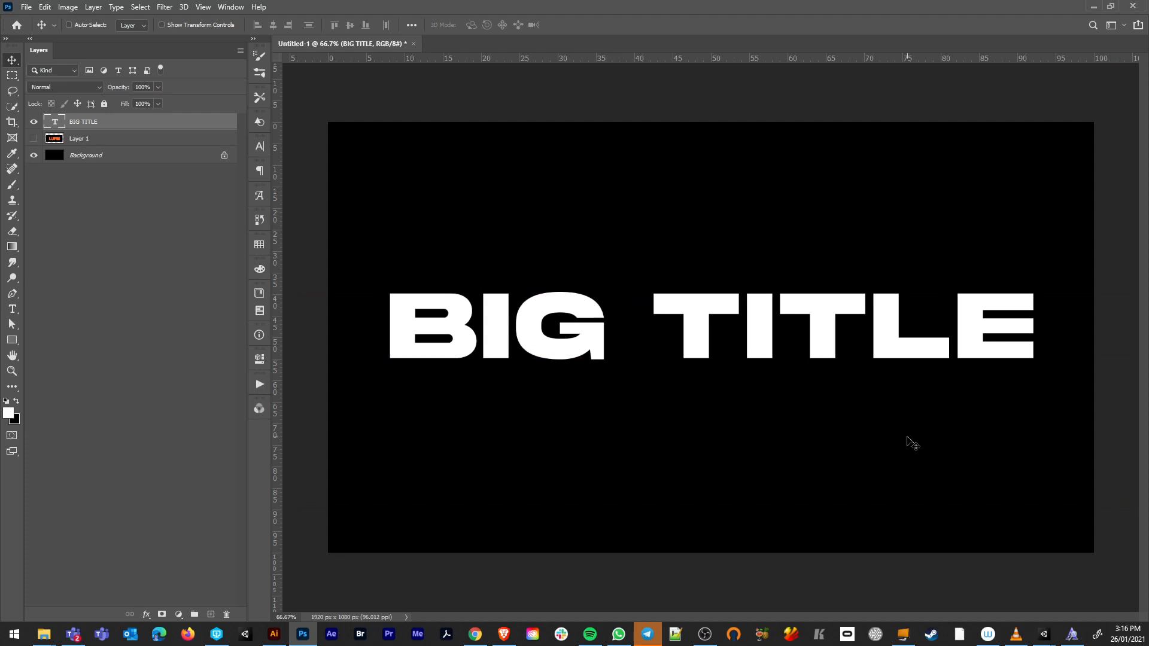
drag(749, 338, 751, 337)
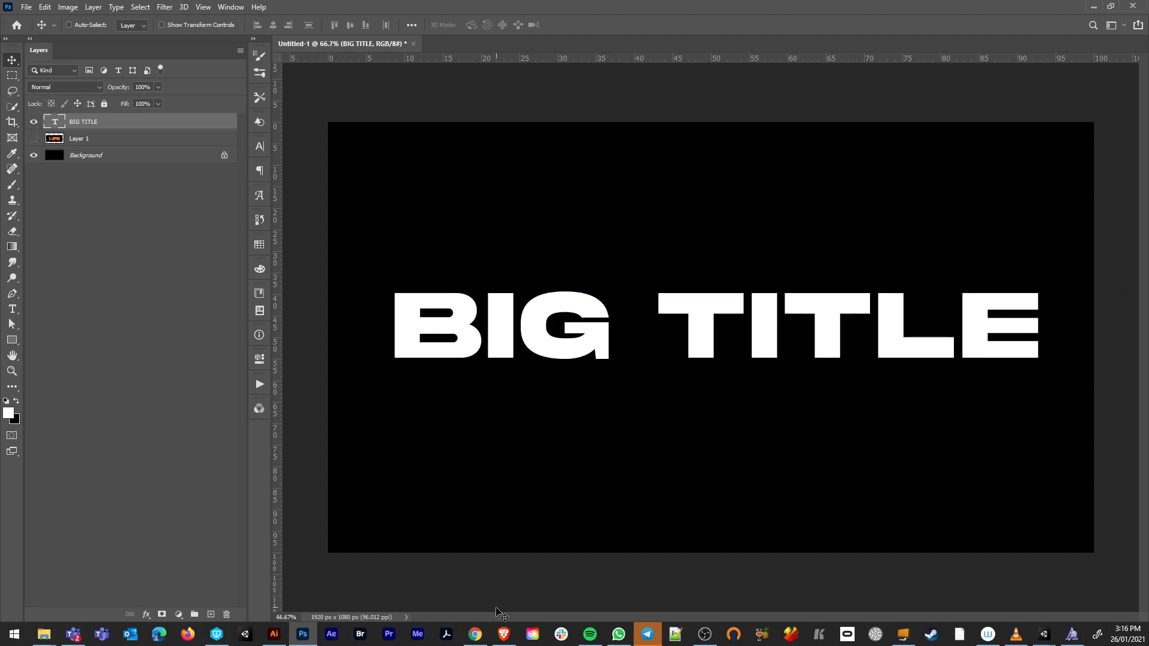
Switch to Chrome and look through the Unsplash asphalt photos for a suitable texture
click(475, 635)
click(874, 11)
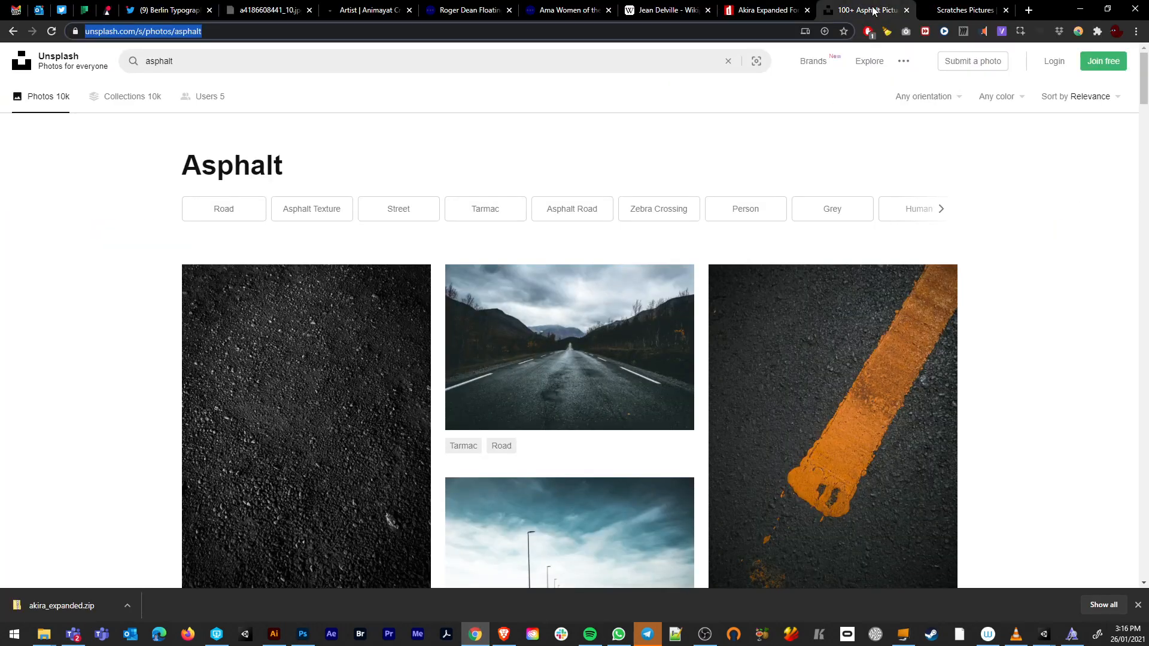
scroll(308, 316, down, 5)
scroll(308, 316, up, 5)
click(104, 30)
scroll(335, 419, down, 4)
scroll(328, 399, down, 15)
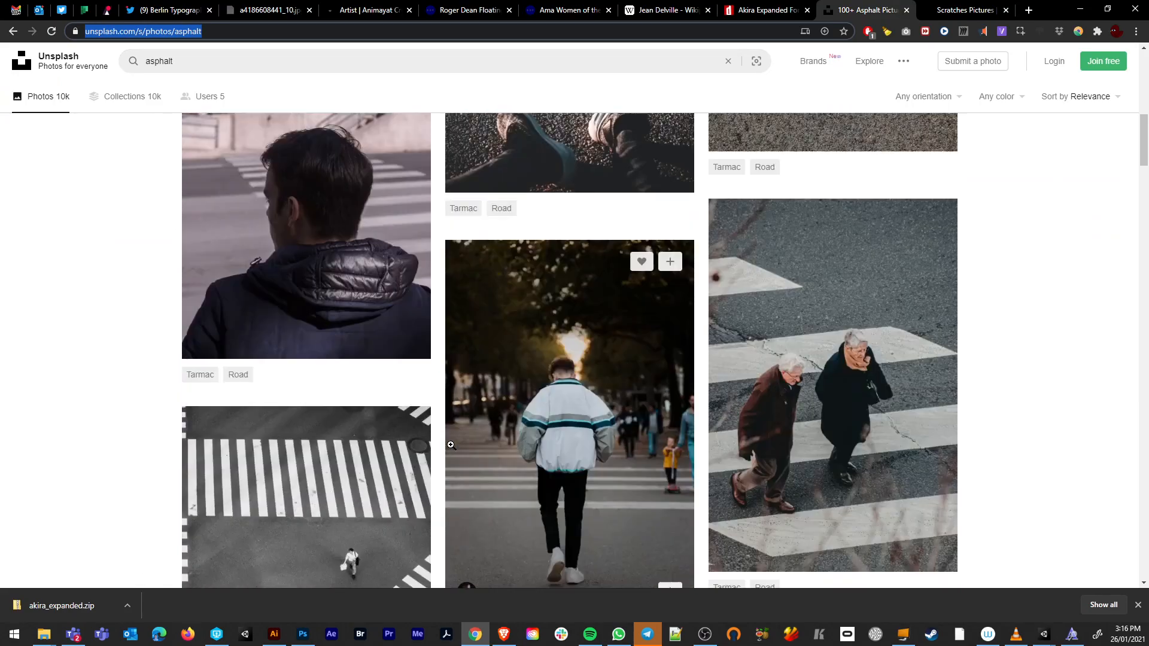
scroll(452, 446, down, 20)
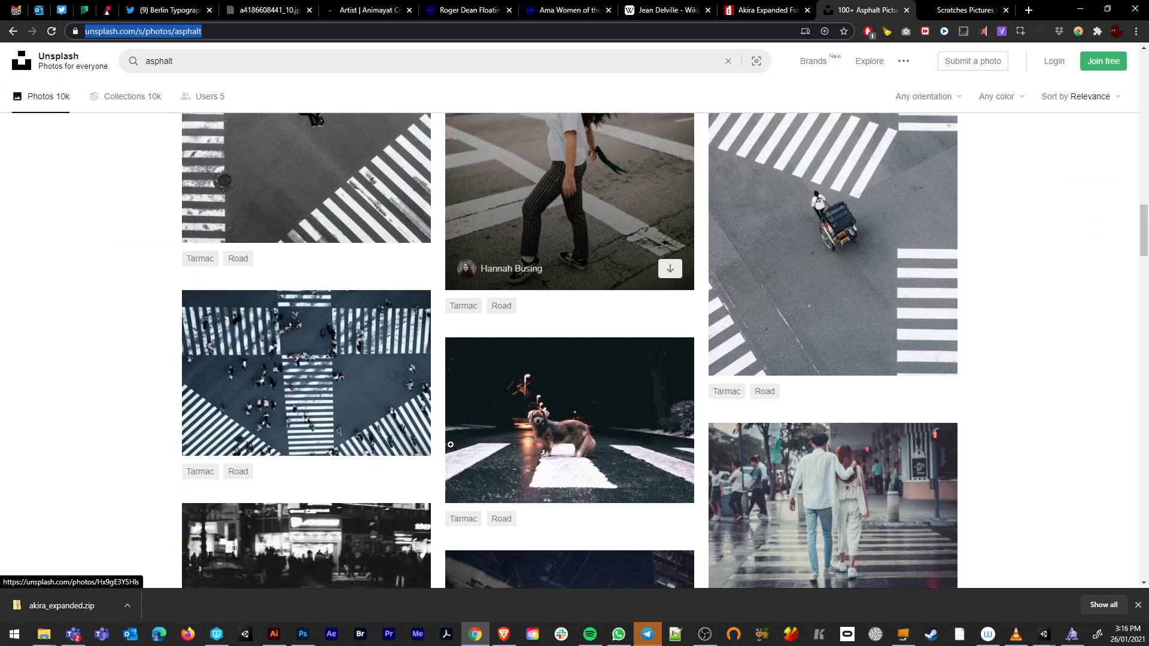
scroll(601, 314, down, 15)
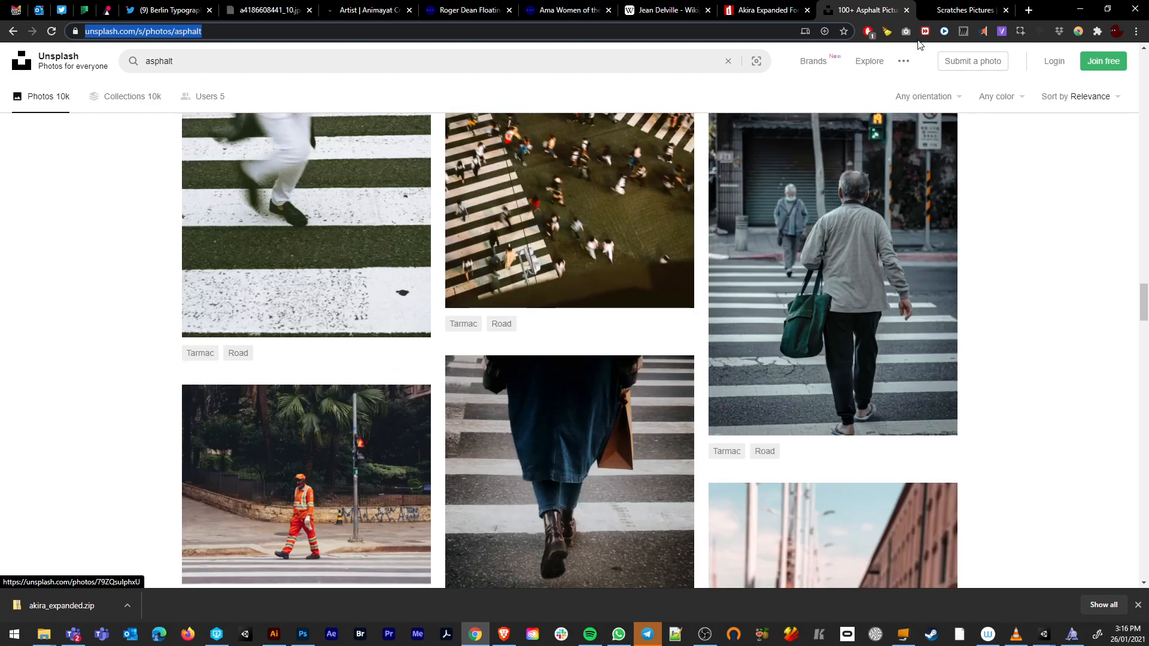
Go to the Unsplash scratches results and open the scratched blue surface photo with the purple flower at enlarged size
click(961, 10)
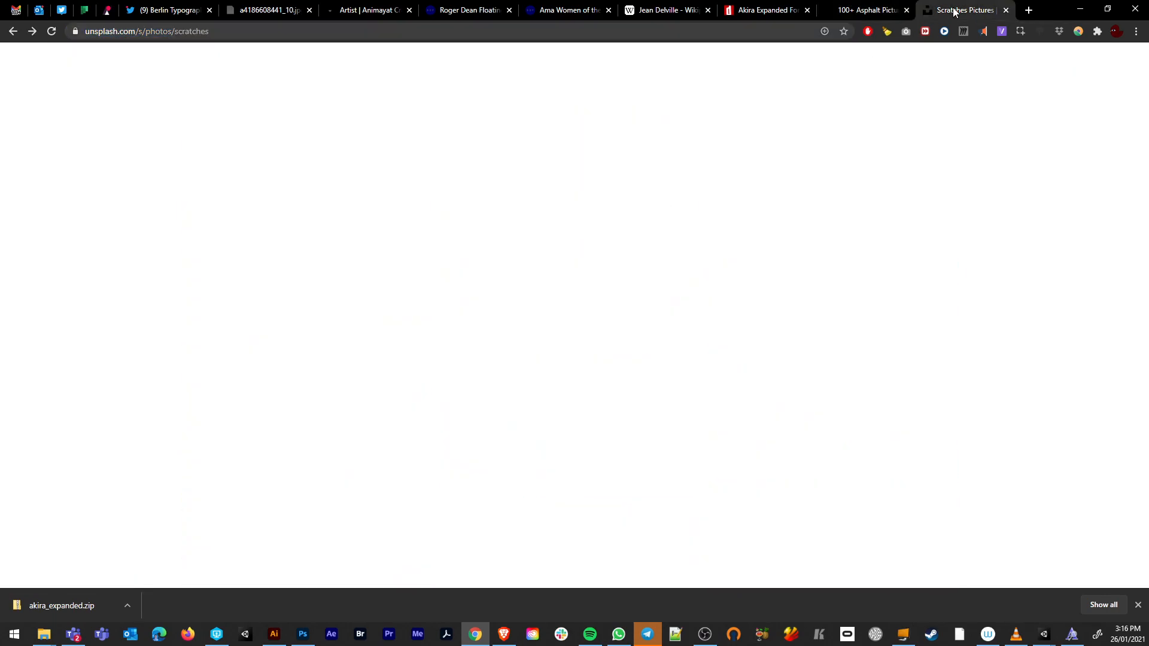
scroll(778, 335, down, 10)
scroll(752, 370, up, 3)
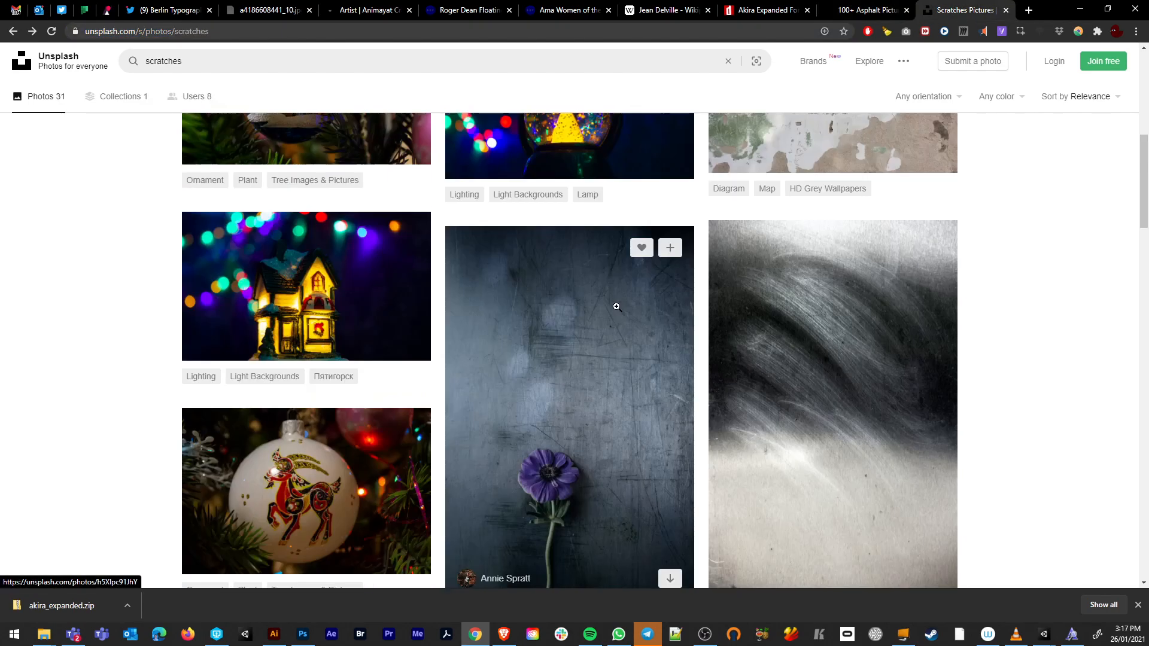
click(542, 398)
click(567, 309)
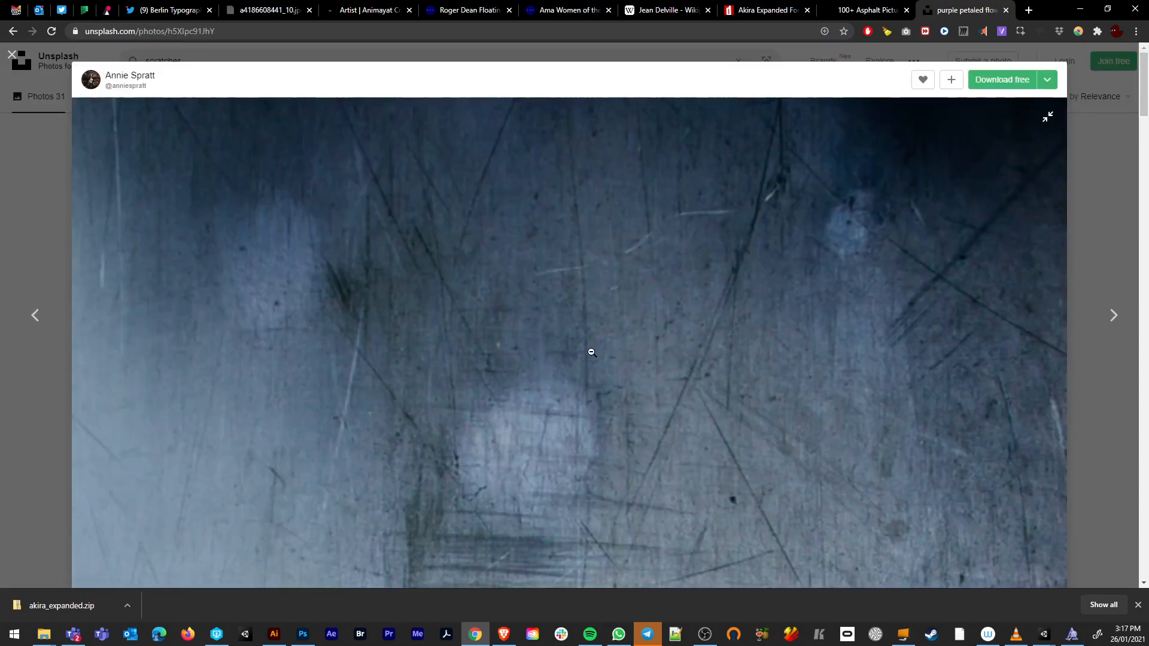
Examine the scratches in the enlarged photo and copy the image
scroll(593, 351, down, 5)
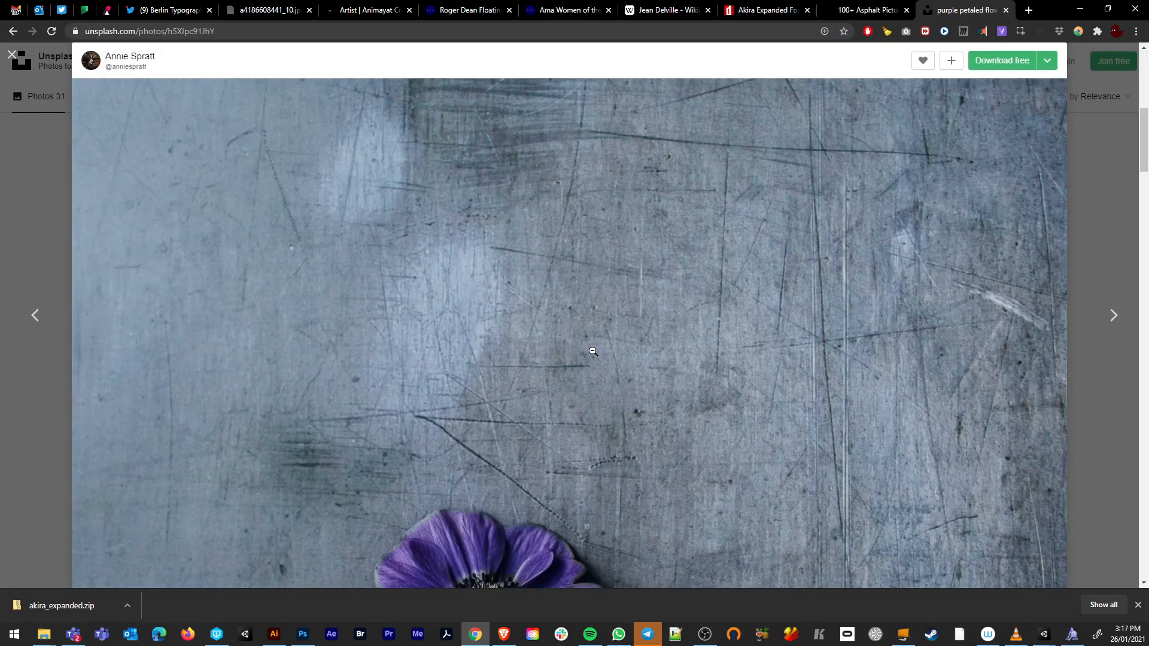
scroll(595, 336, up, 3)
right_click(597, 327)
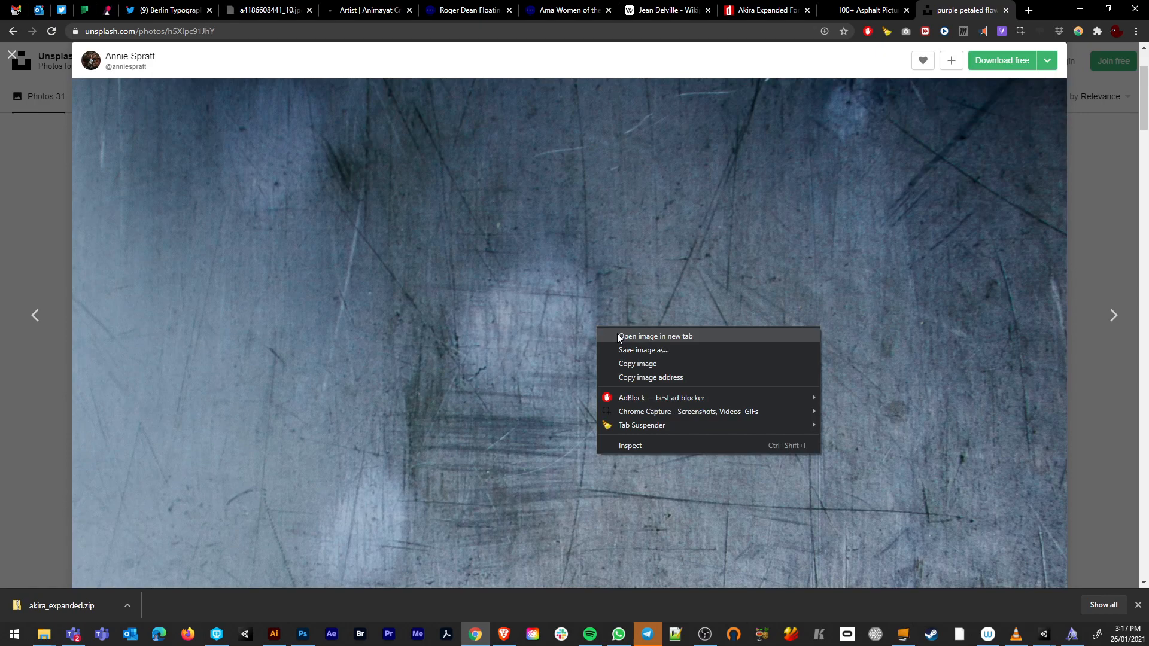
click(634, 361)
Switch to Photoshop, paste the copied photo above the BIG TITLE layer and convert it to a smart object
click(303, 634)
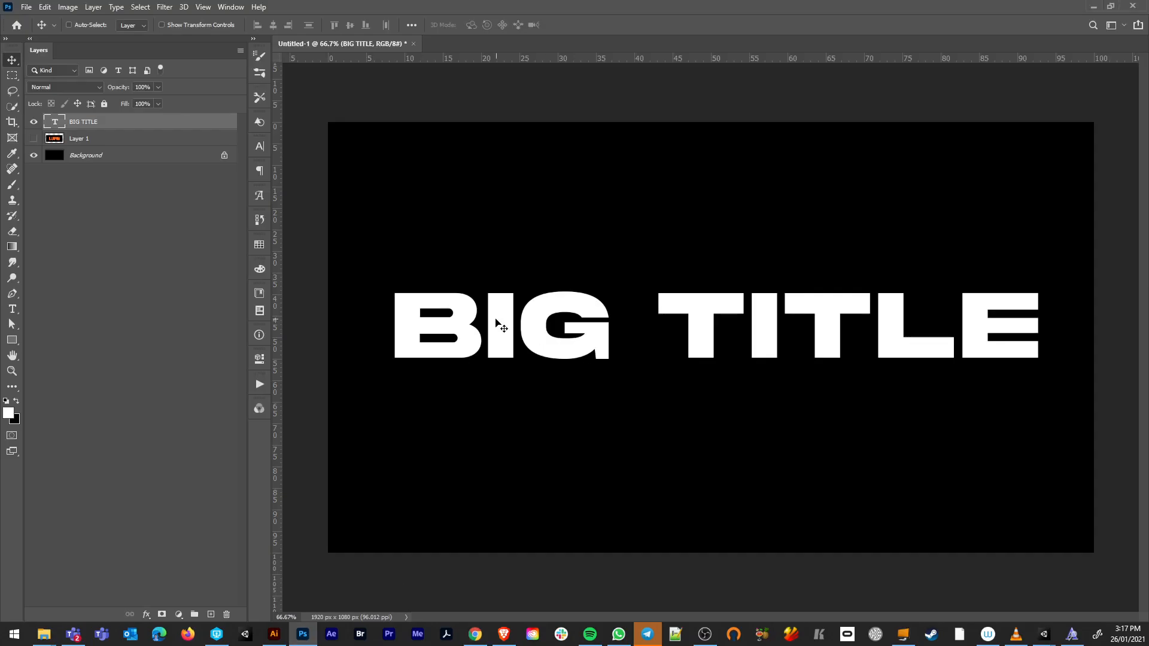
key(ctrl+v)
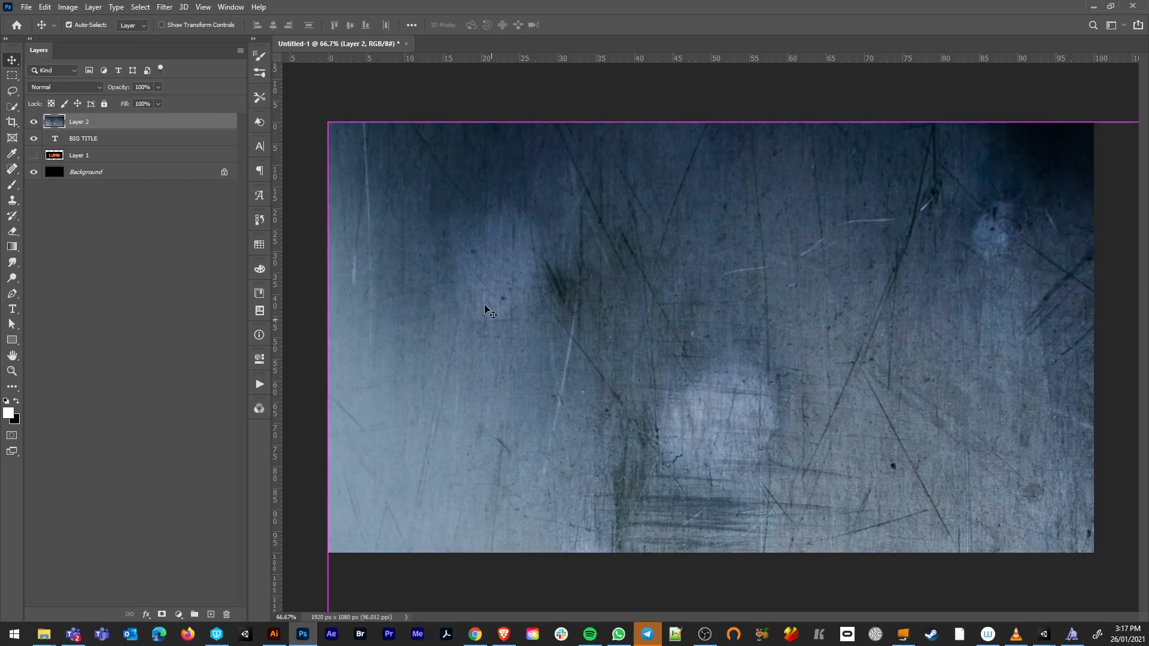
key(ctrl+alt+s)
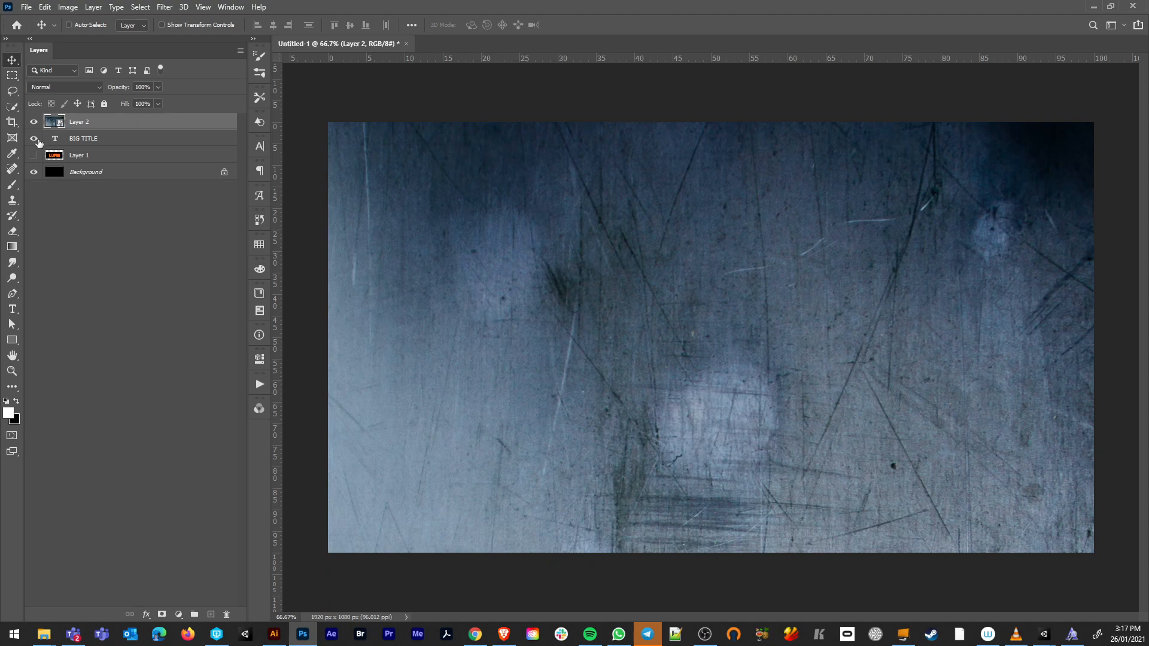
Open the contents of the Layer 2 smart object and crop off the lower part containing the flower
double_click(49, 124)
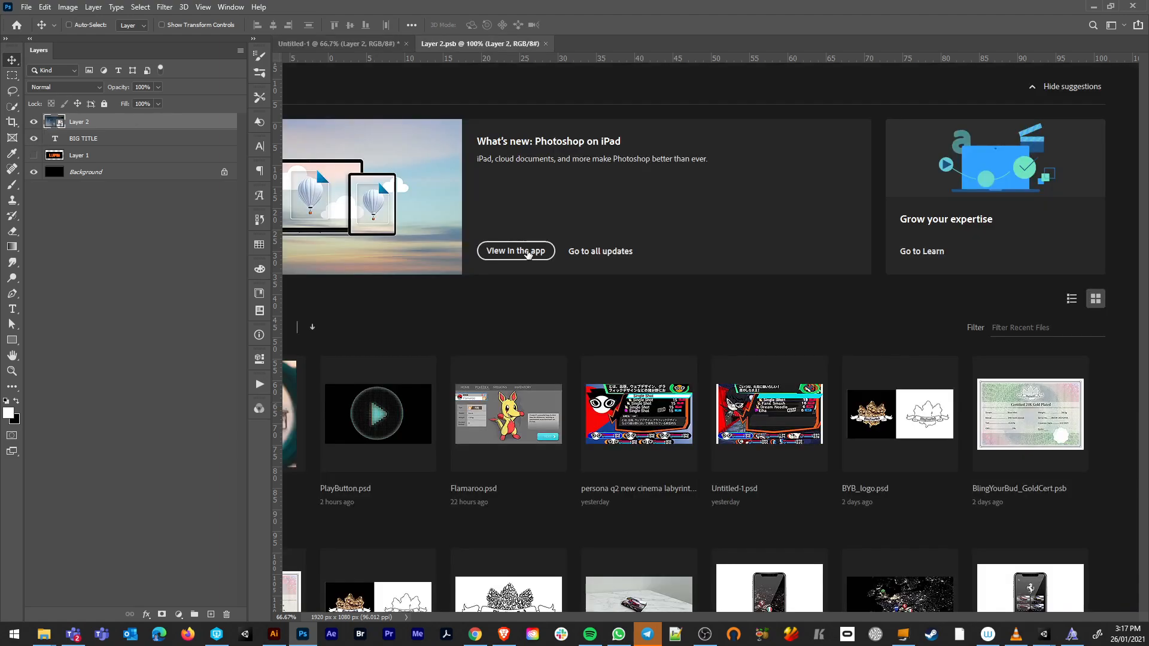
key(c)
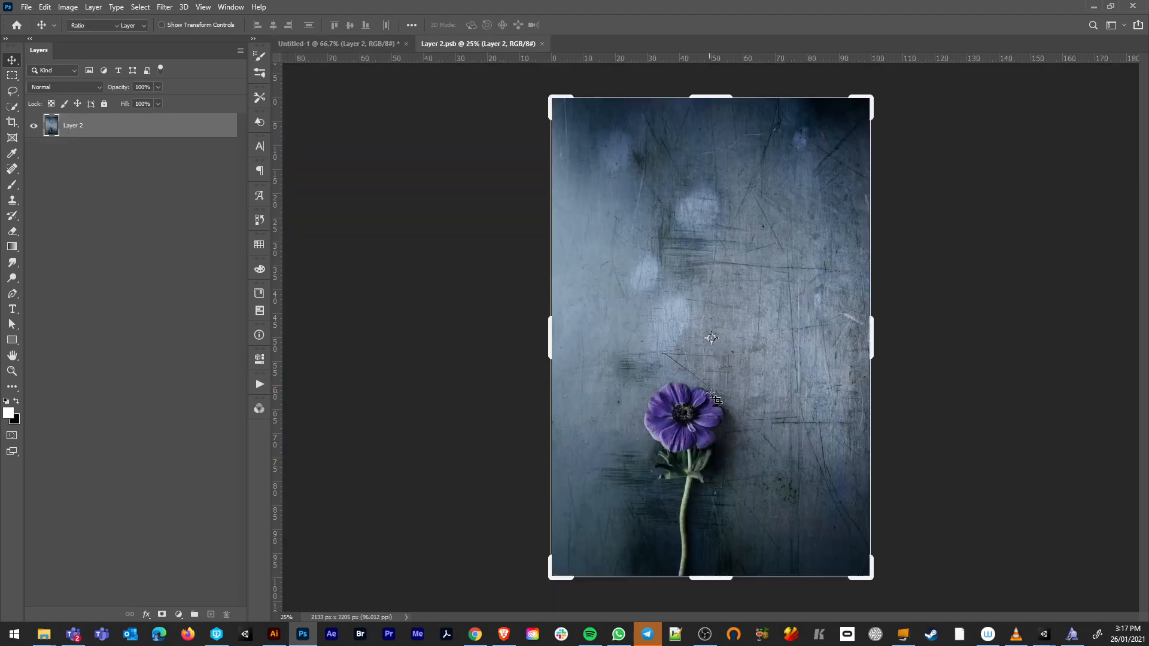
drag(711, 580, 708, 469)
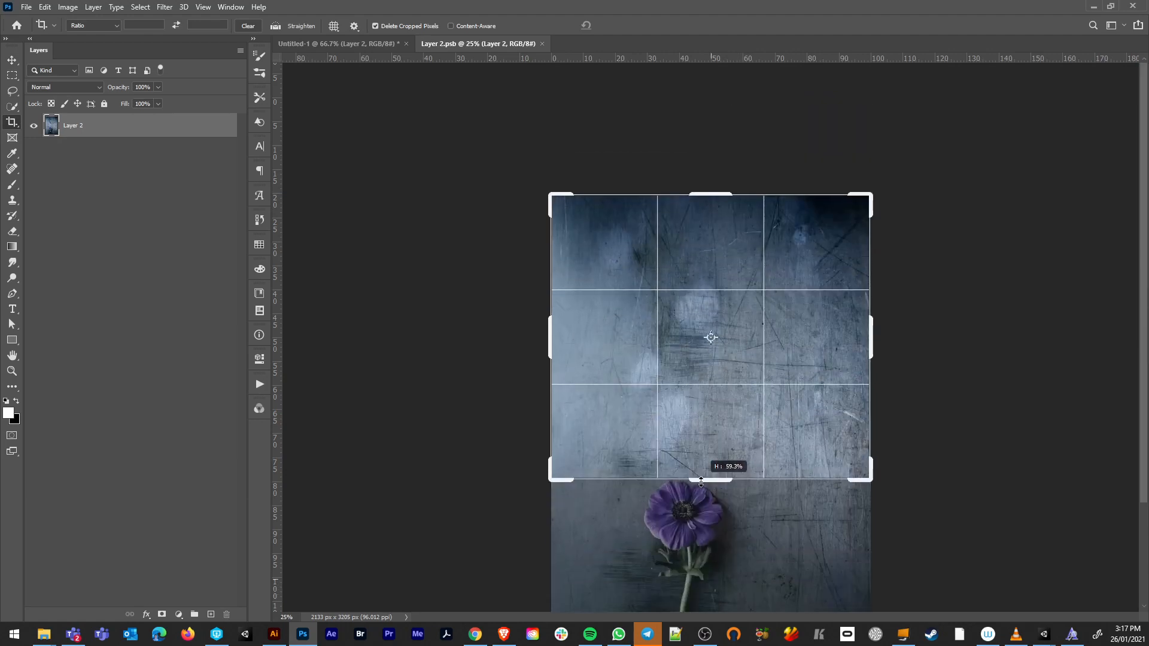
key(Return)
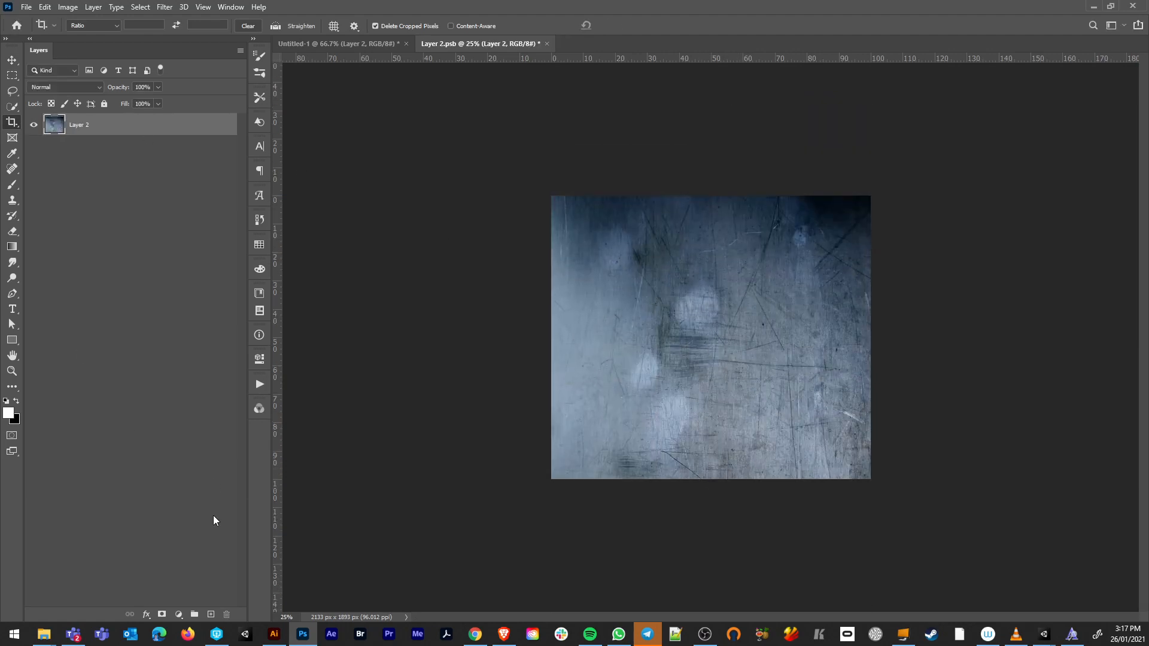
Add a Levels adjustment layer with input levels 64, 1.17 and 128 to strengthen the texture's contrast
click(179, 615)
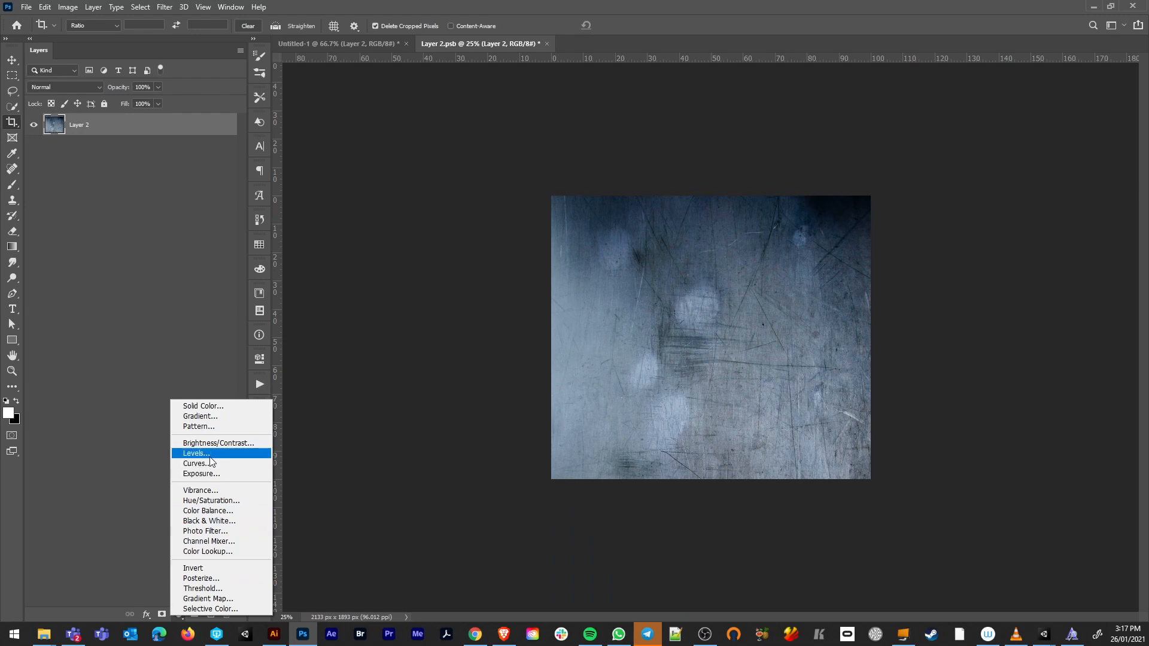
click(197, 453)
drag(293, 481, 329, 481)
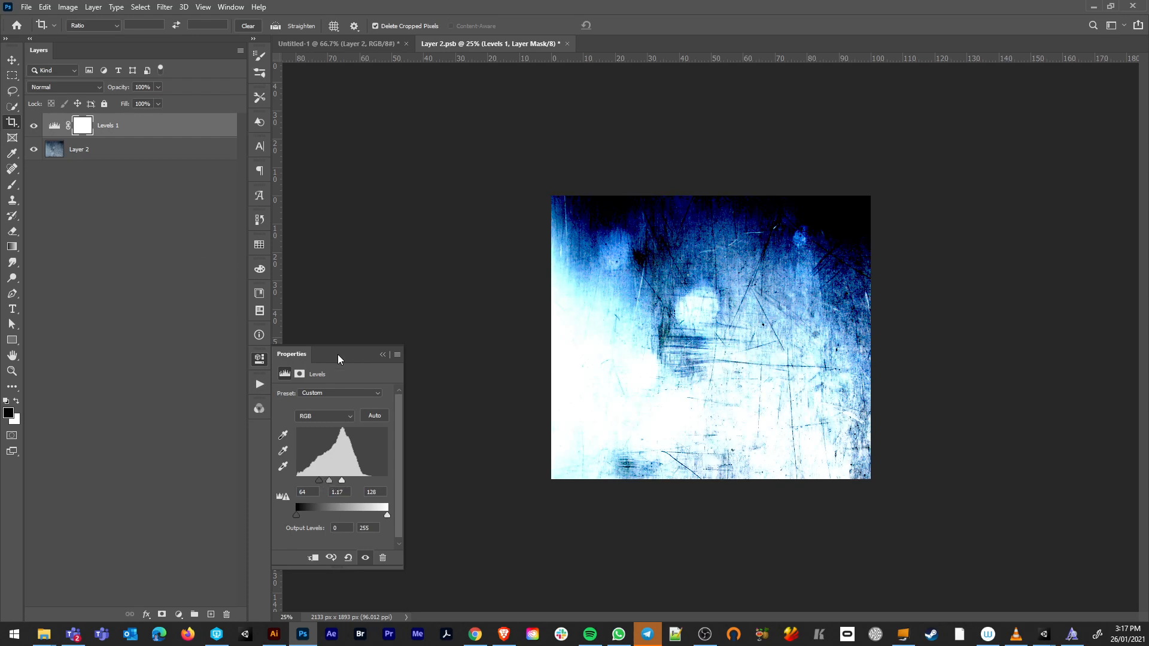
click(382, 355)
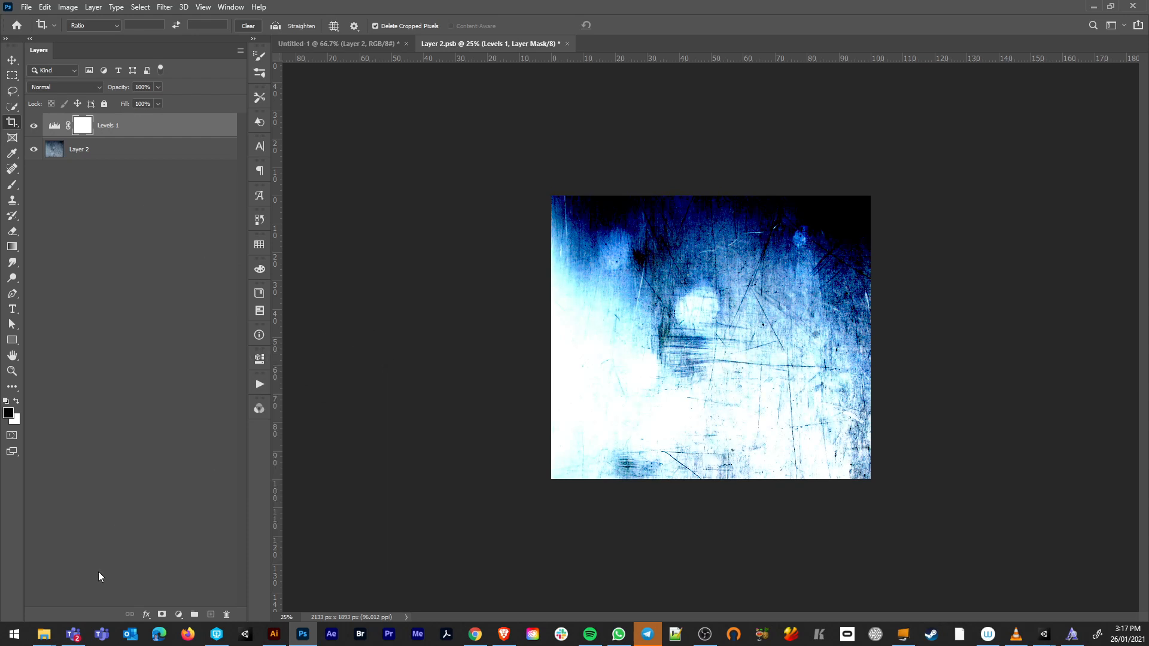
Add a Black & White adjustment layer with Reds 47, Cyans 39 and Blues 47
click(179, 614)
click(209, 520)
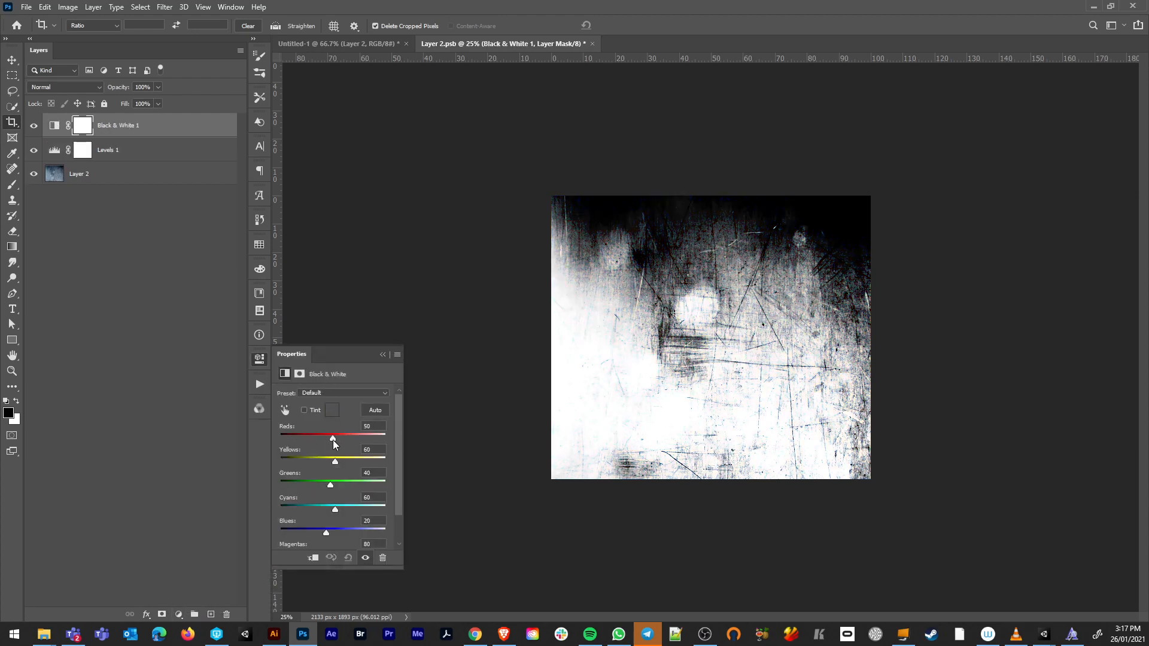
mouse_move(334, 508)
mouse_down()
mouse_move(312, 509)
mouse_move(361, 510)
mouse_move(328, 511)
mouse_move(333, 529)
mouse_move(350, 527)
mouse_move(333, 528)
mouse_up()
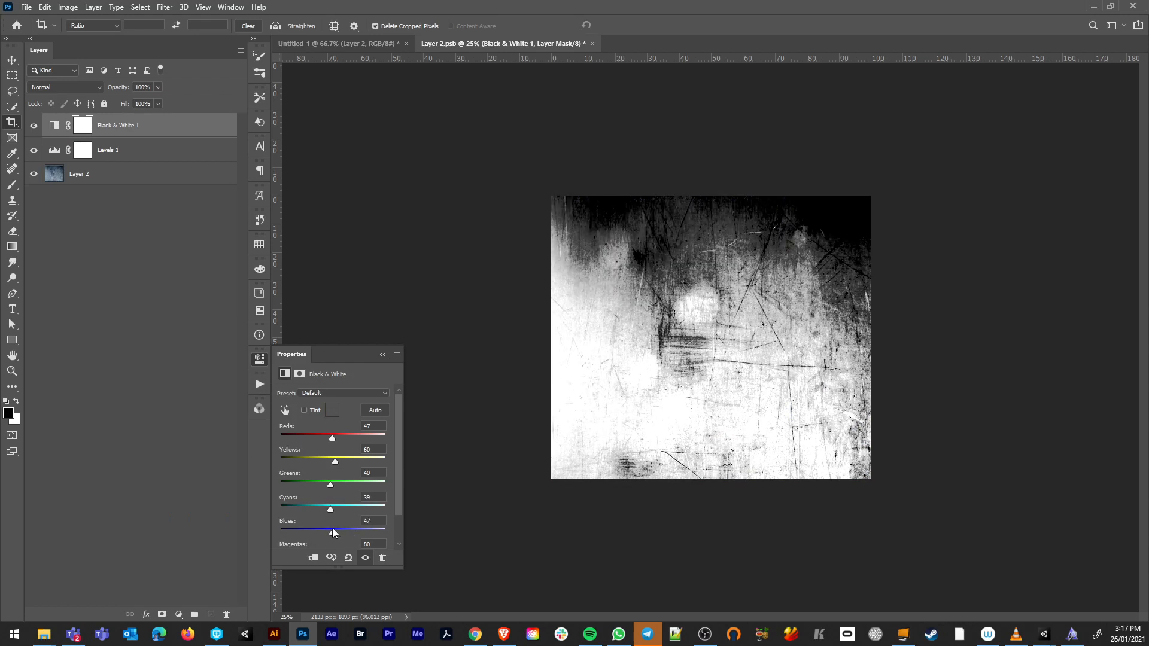
click(383, 354)
Select Layer 2 together with the Levels and Black & White adjustment layers and examine the scratch texture up close
click(110, 172)
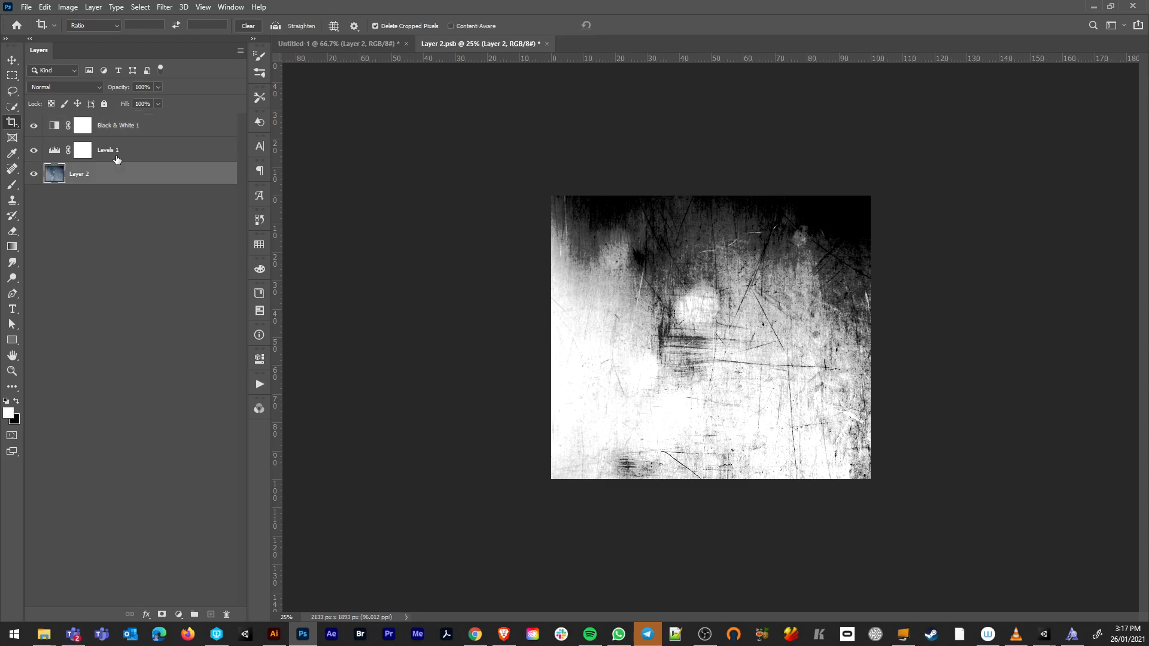
shift+click(120, 141)
shift+click(120, 135)
scroll(658, 303, up, 5)
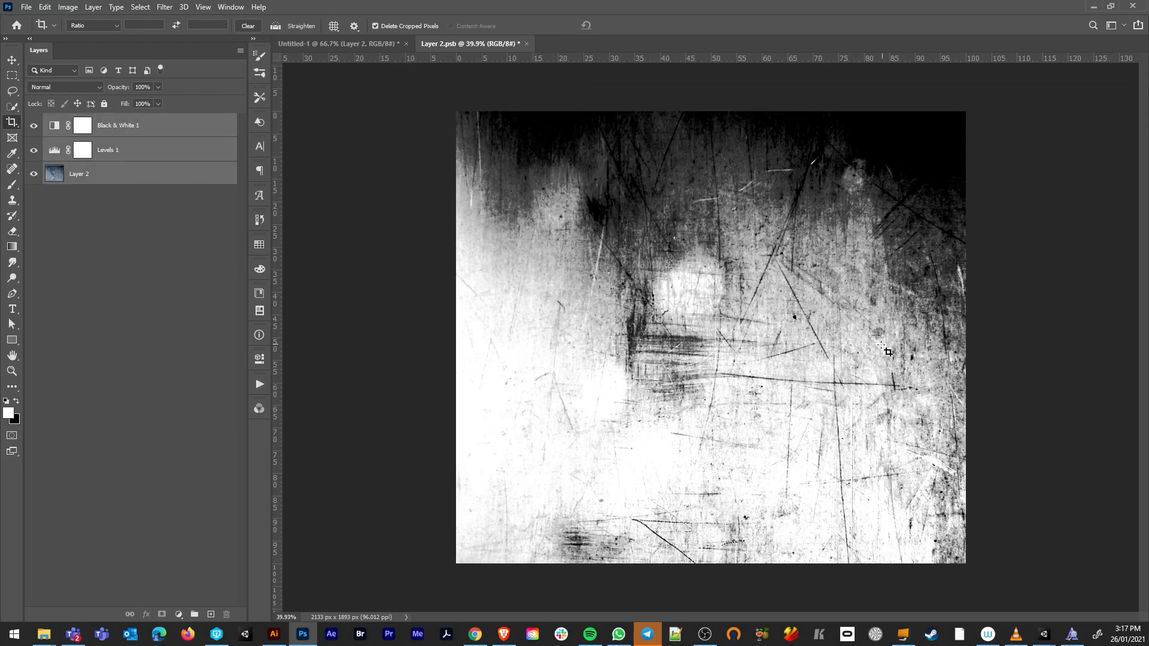
scroll(748, 386, up, 8)
scroll(698, 413, down, 11)
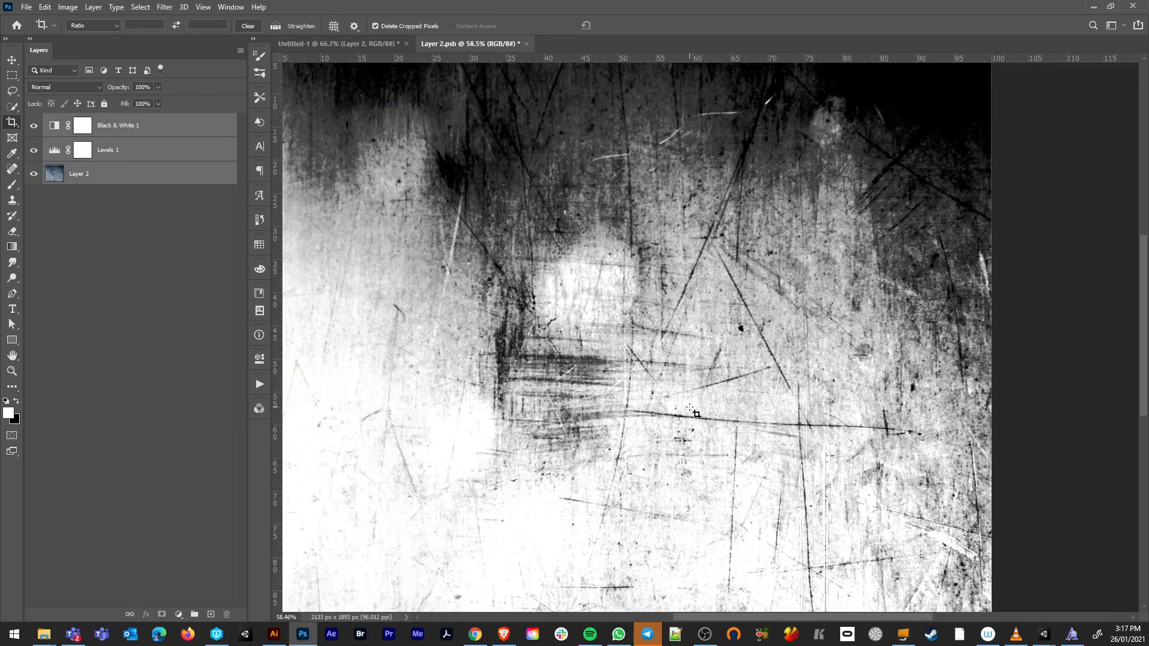
scroll(632, 338, down, 2)
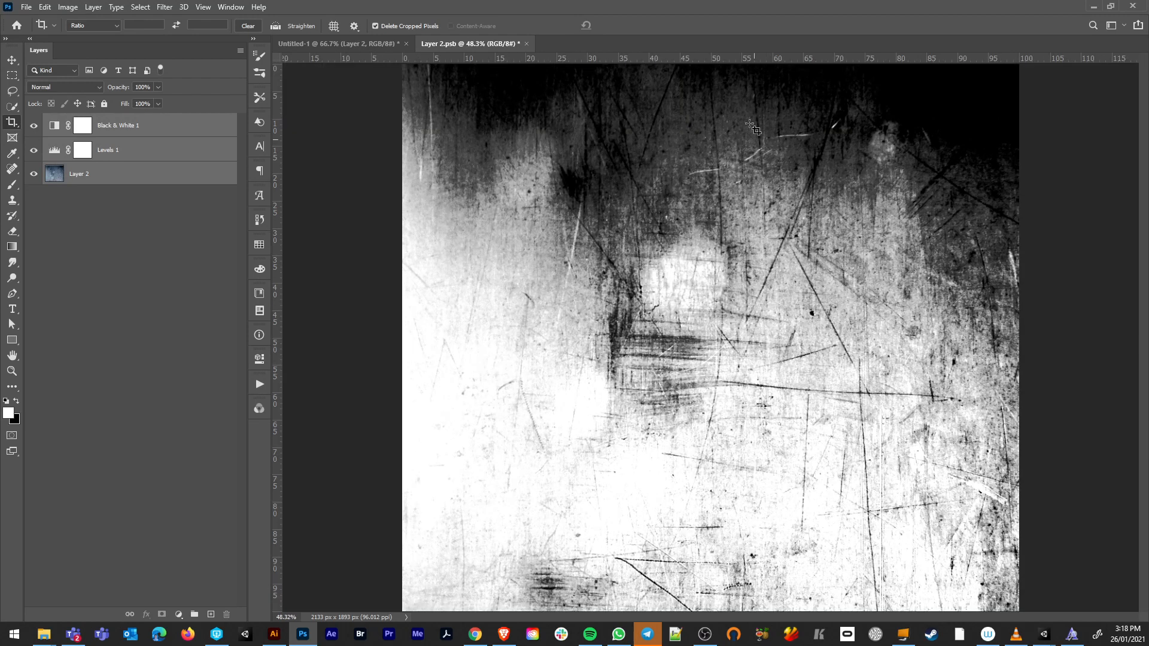
Merge Layer 2 with the Levels and Black & White adjustment layers, and copy the whole resulting scratch texture
scroll(823, 407, down, 2)
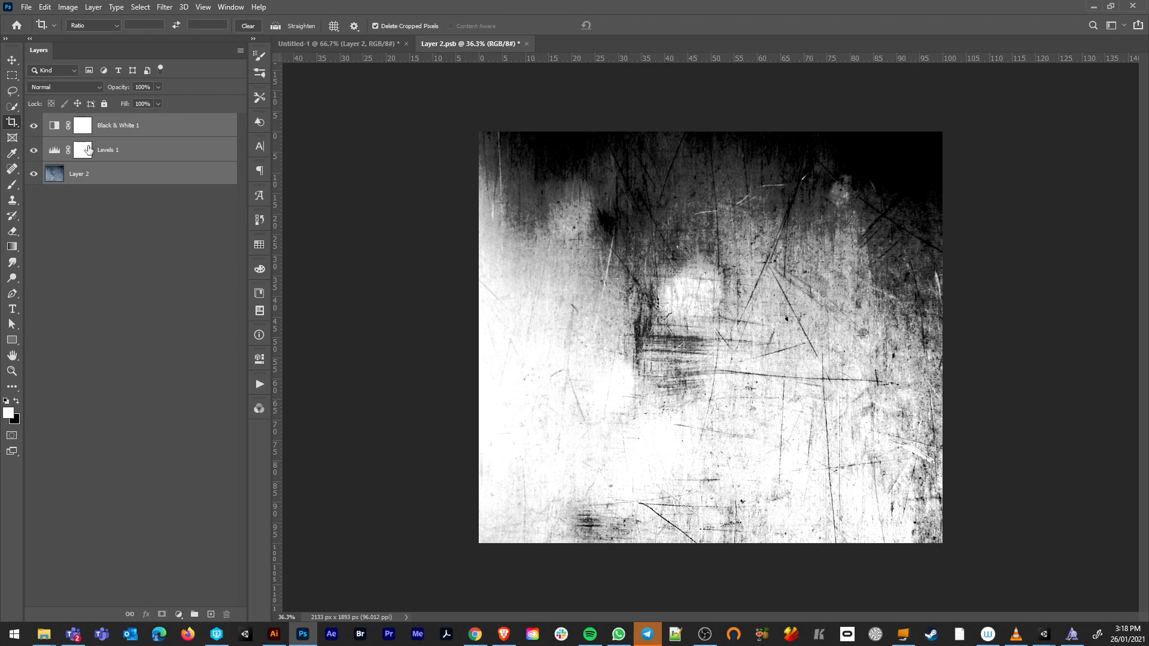
key(ctrl+e)
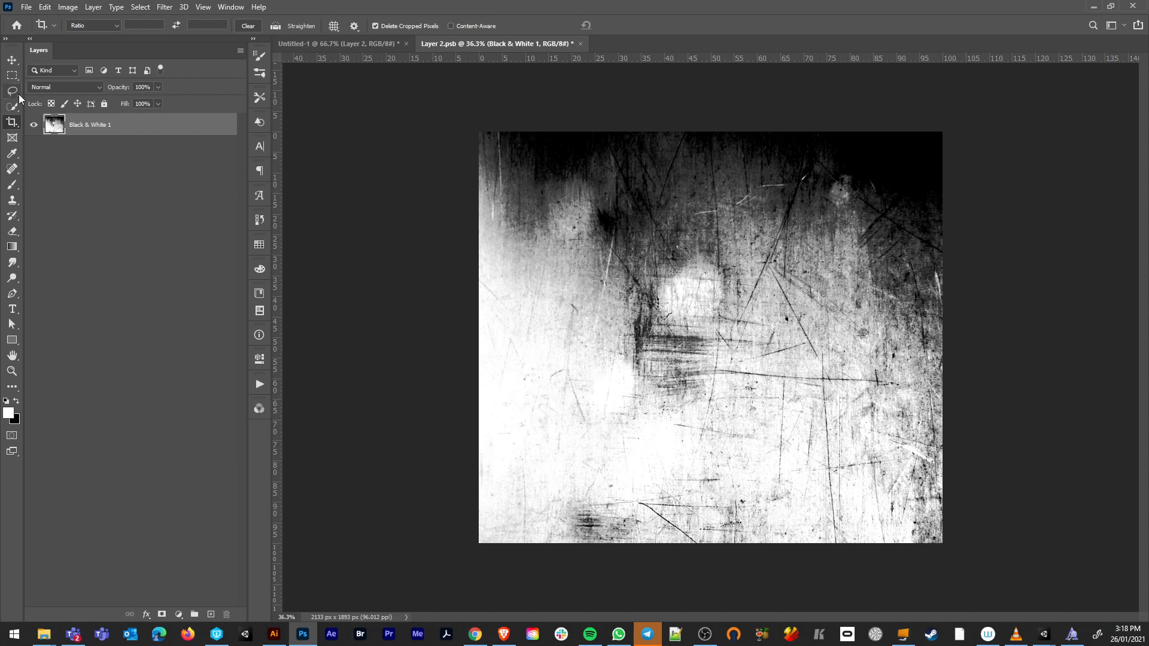
key(v)
drag(647, 286, 699, 304)
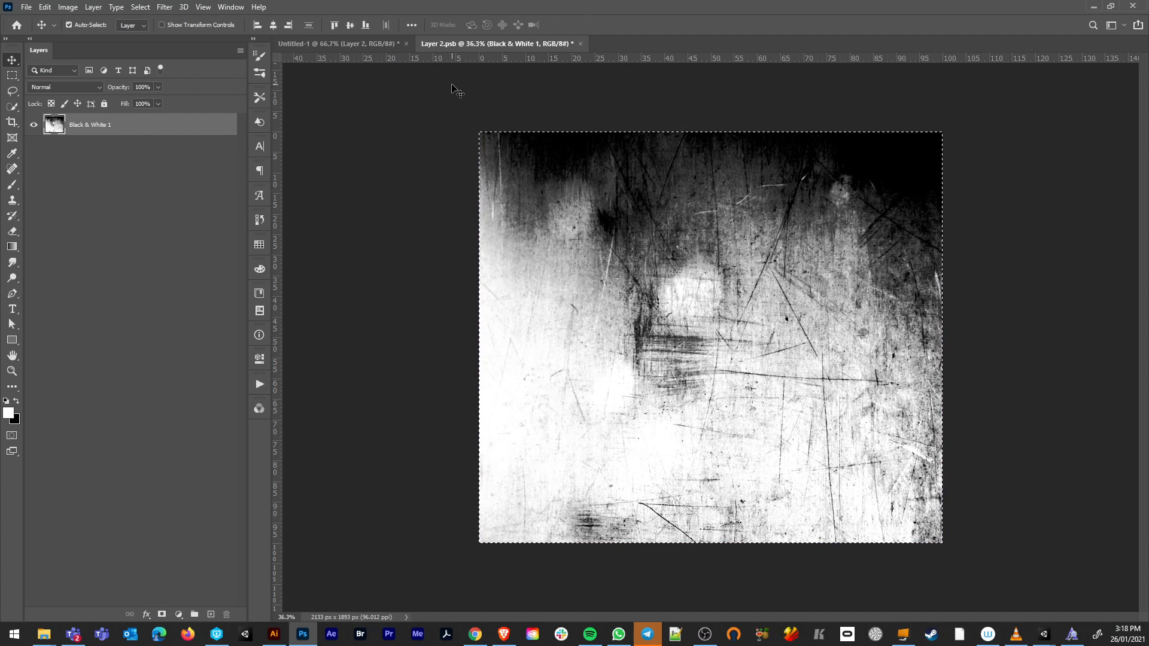
In the Untitled-1 document, replace the blue Layer 2 with the merged black-and-white scratch texture
click(339, 40)
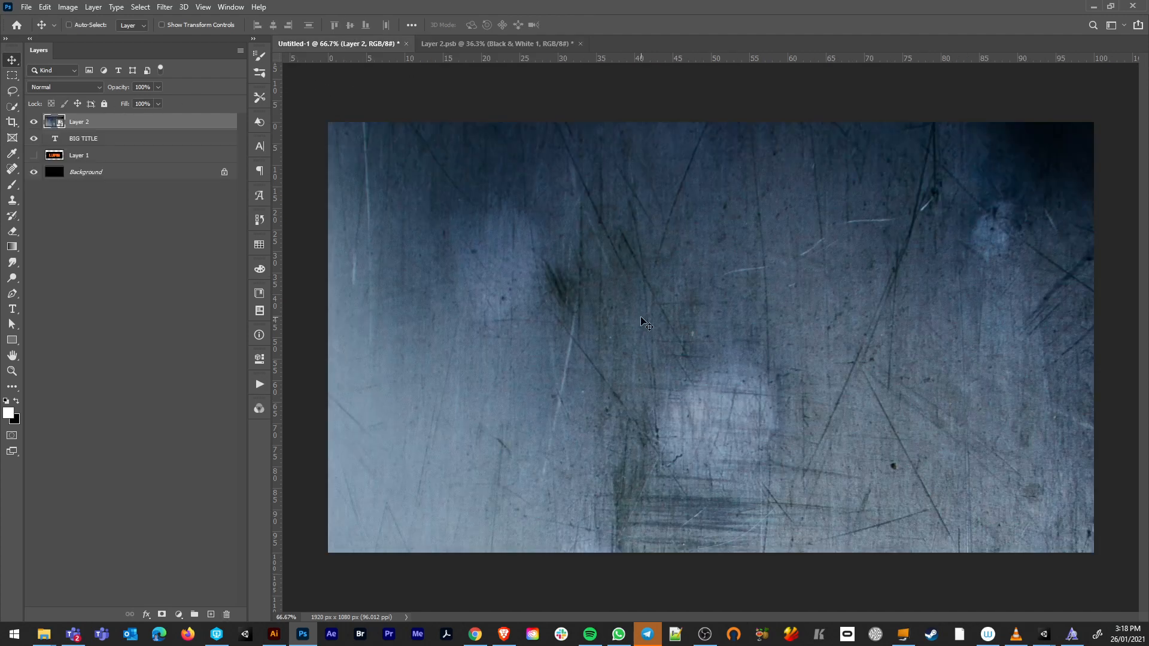
key(Delete)
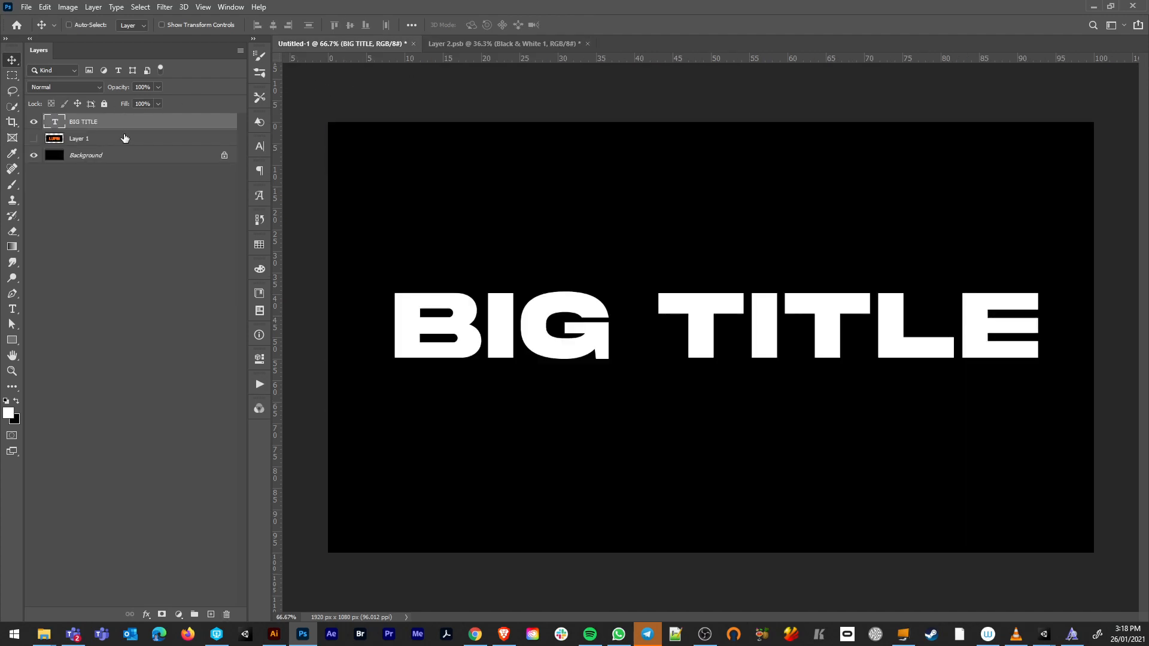
key(ctrl+z)
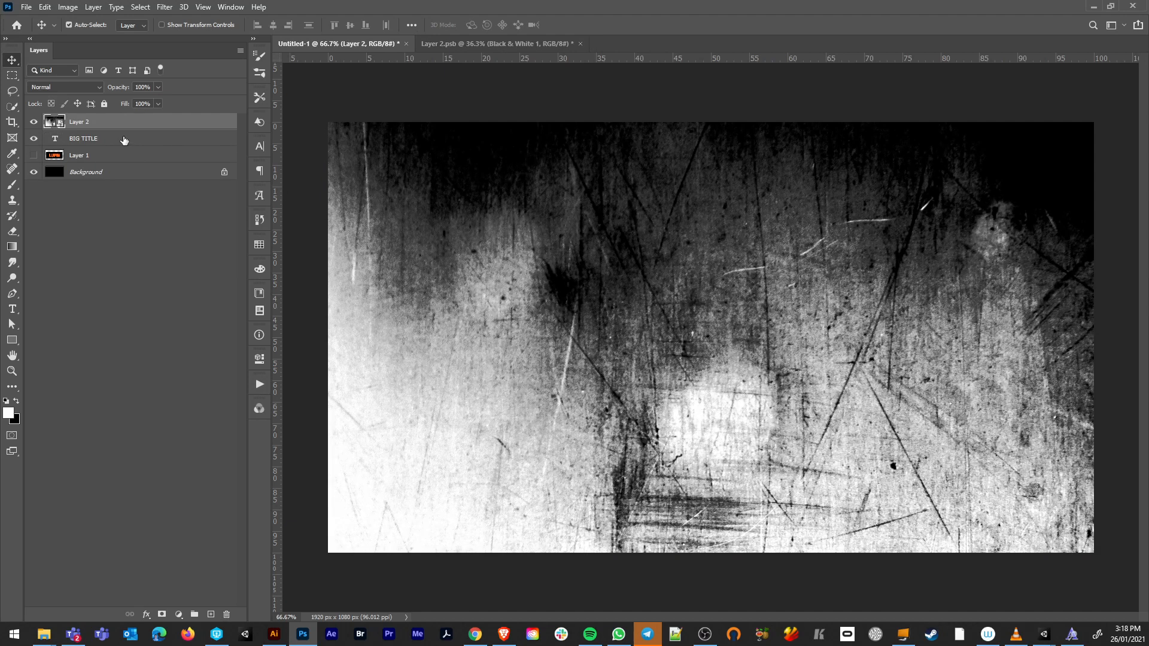
Scale the texture layer to 63.71%, rotate it -90° and place it over the left half of the canvas
scroll(684, 253, down, 4)
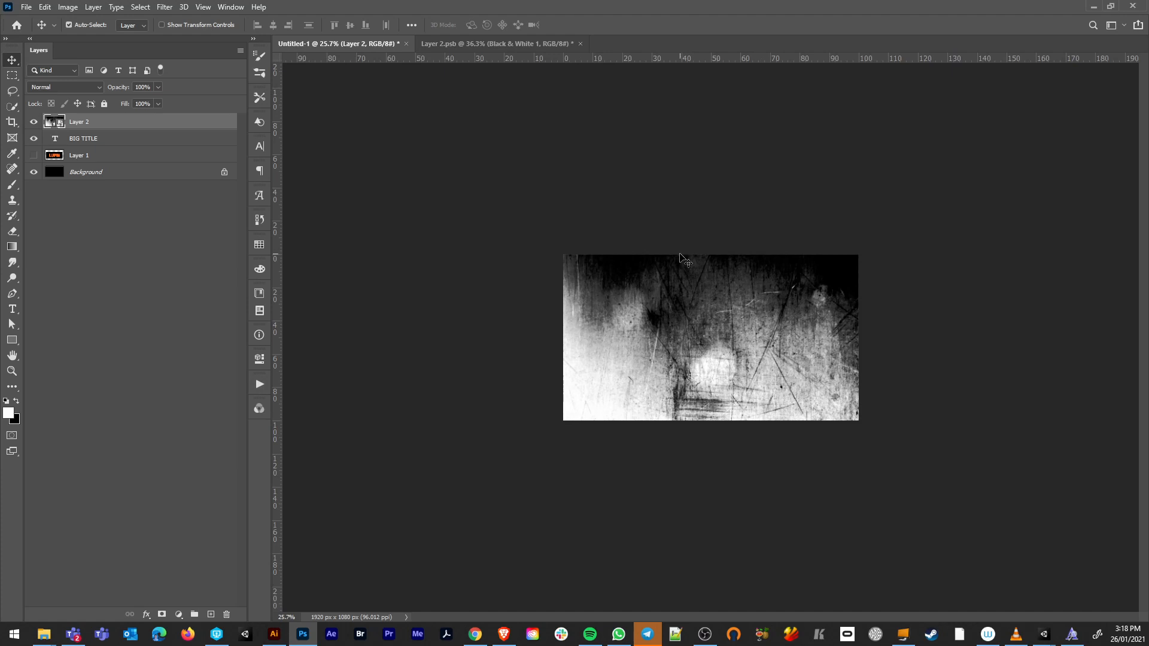
key(ctrl+t)
drag(561, 249, 624, 308)
drag(623, 264, 650, 466)
drag(708, 354, 599, 321)
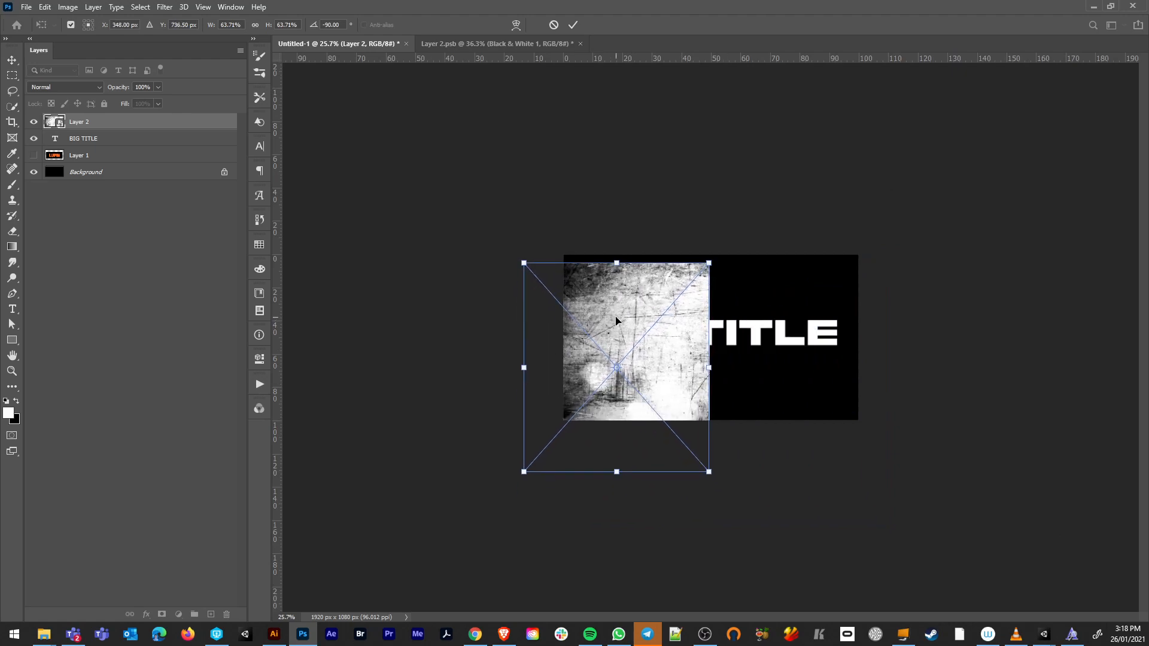
key(Return)
Duplicate the texture layer, turn the copy upside down and fit it beside the original to cover the title's right half
scroll(664, 359, up, 5)
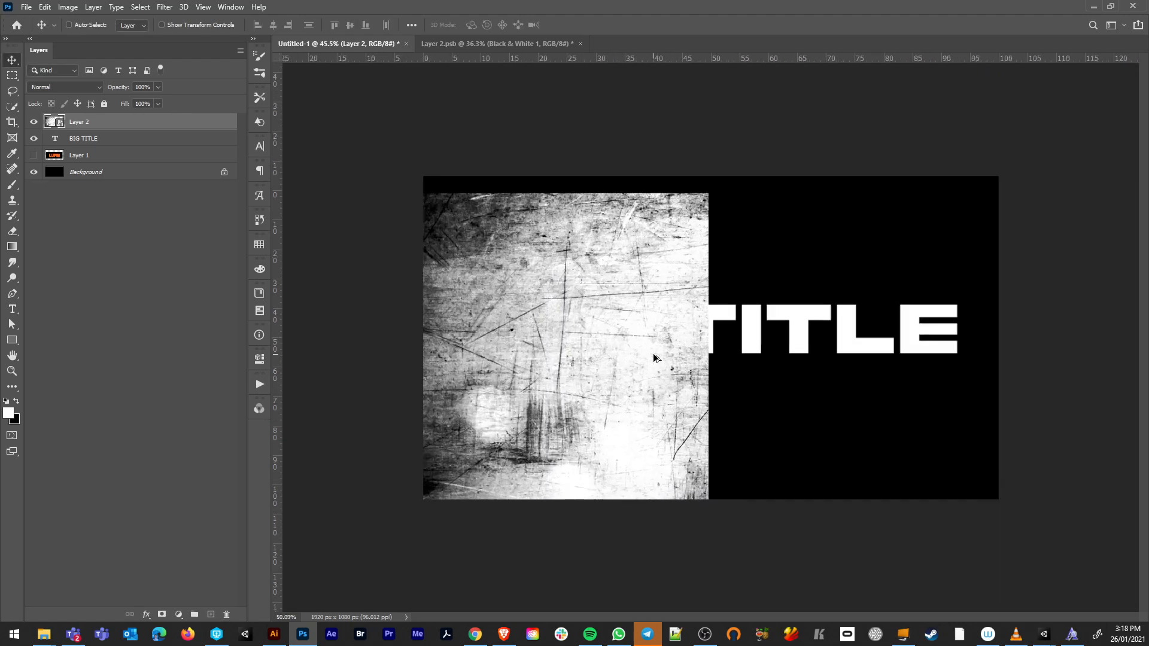
drag(547, 354, 903, 359)
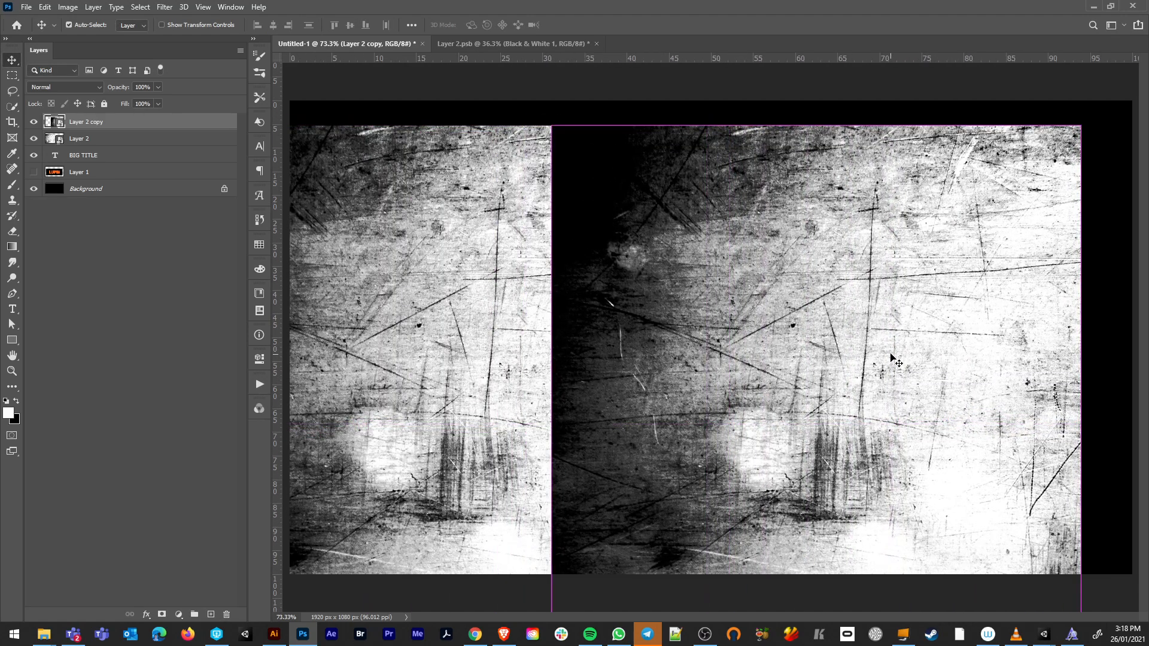
key(ctrl+t)
drag(510, 104, 909, 520)
drag(824, 431, 878, 126)
key(Return)
drag(856, 216, 853, 217)
key(Down)
key(Down)
key(Down)
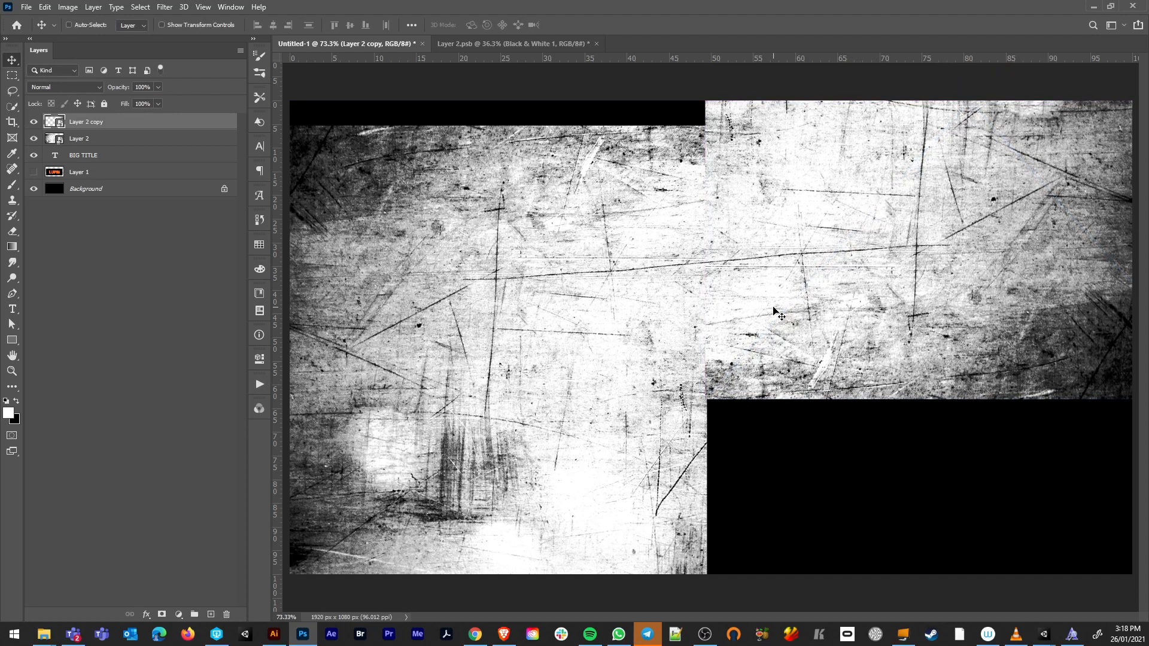
Merge Layer 2 and Layer 2 copy into one texture layer and shift it slightly down over the title
scroll(748, 299, down, 5)
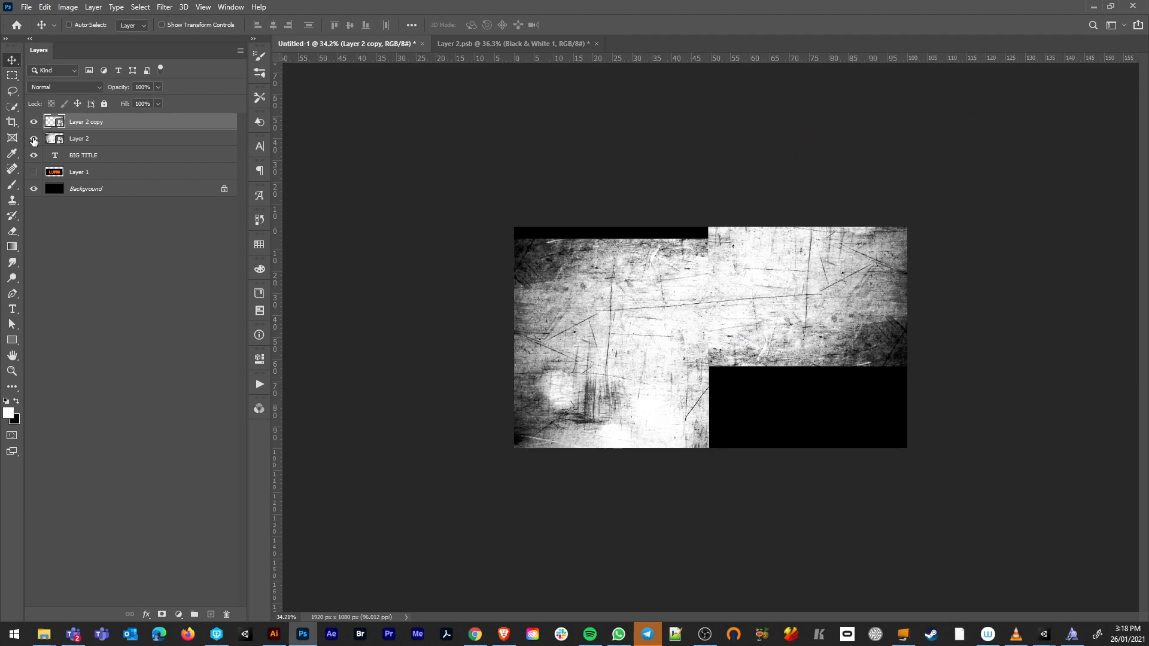
ctrl+click(78, 140)
key(ctrl+e)
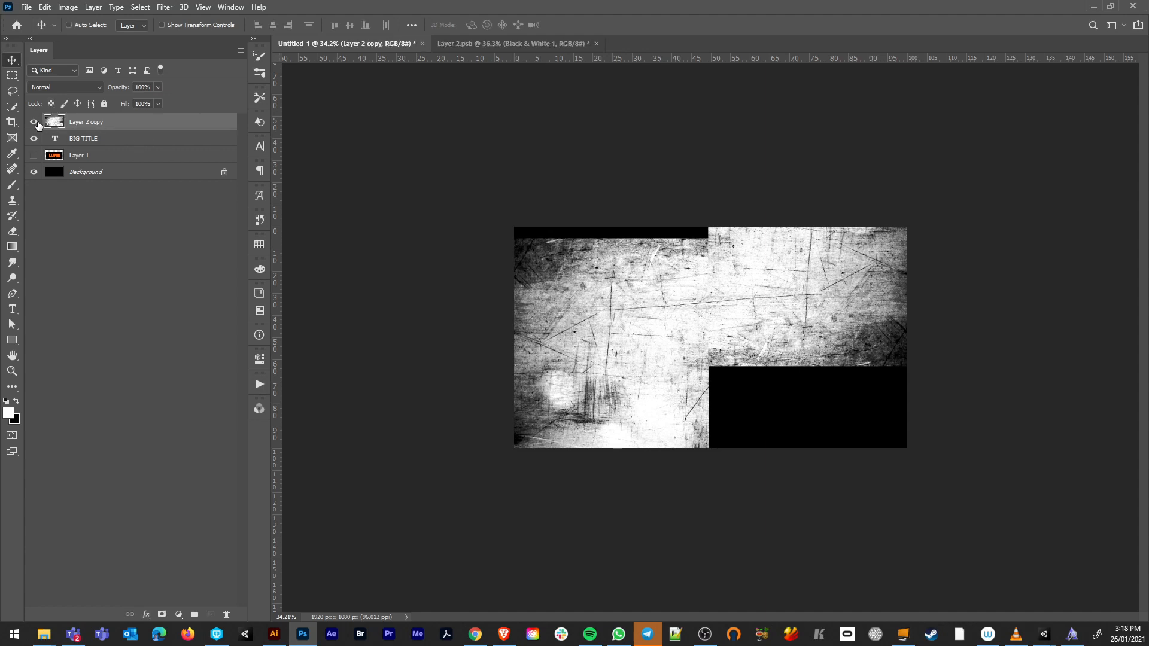
click(33, 122)
click(34, 121)
drag(815, 317, 809, 341)
Set the merged texture layer's blending mode to Multiply and check the scratches on the title
click(66, 86)
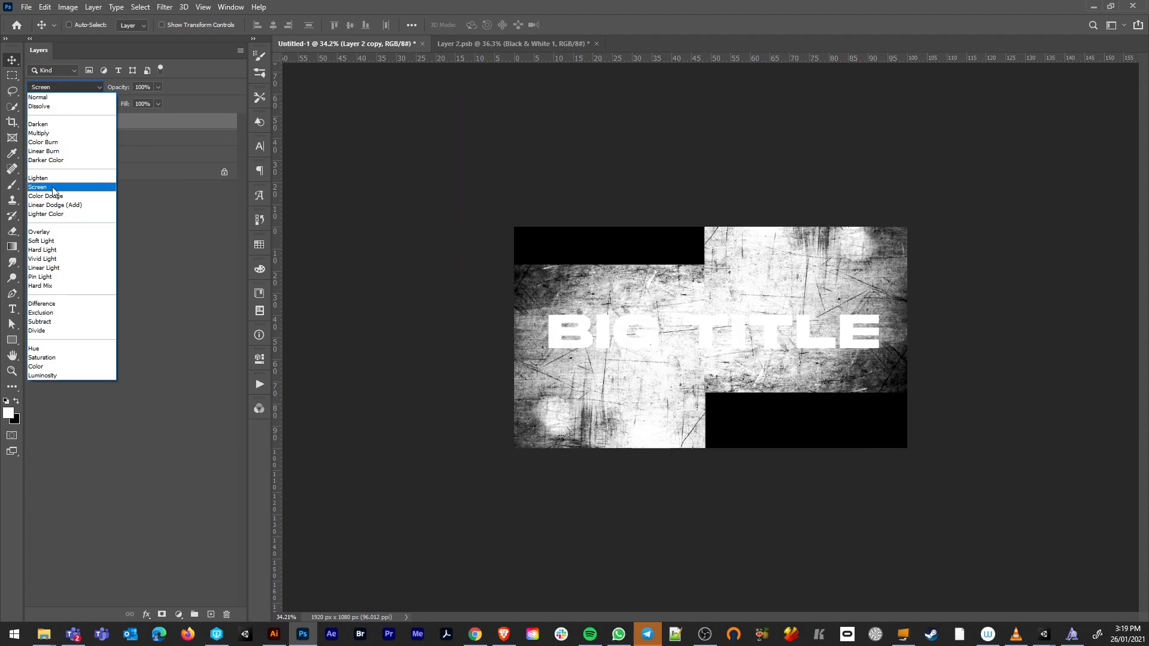
click(56, 134)
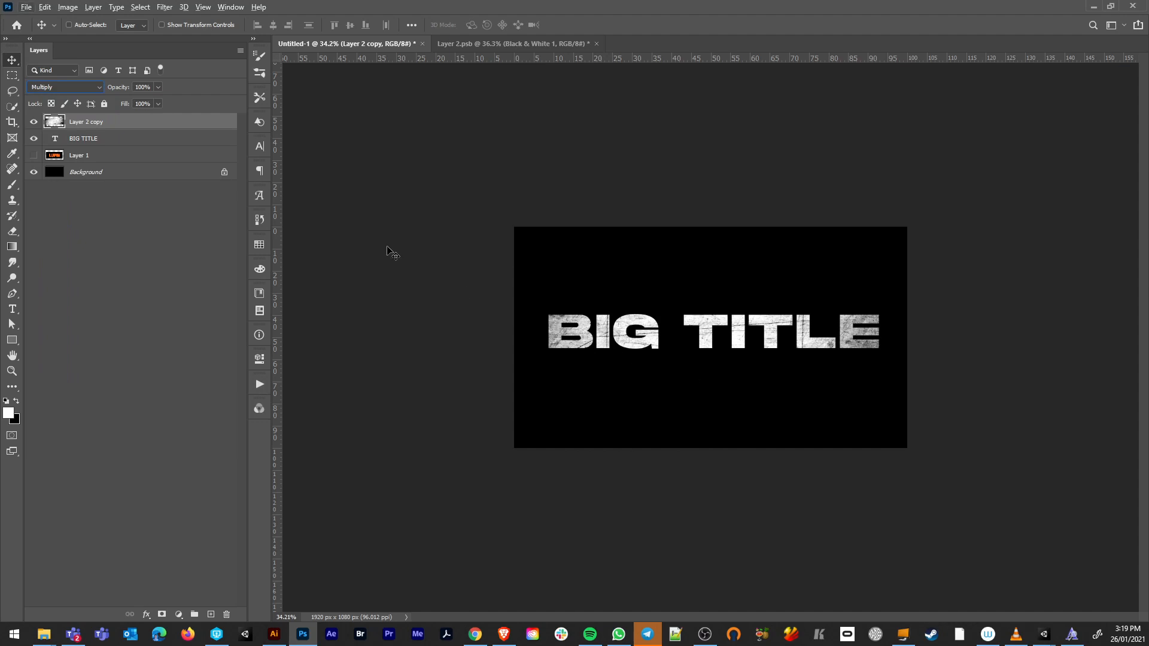
scroll(798, 380, up, 6)
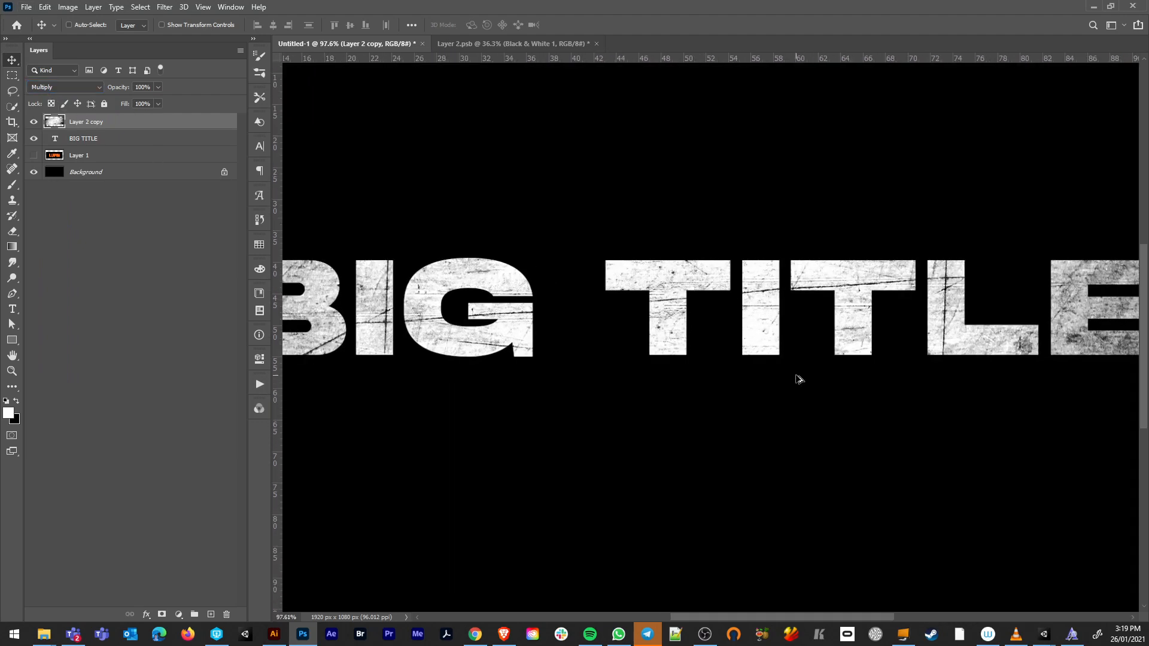
scroll(800, 379, down, 3)
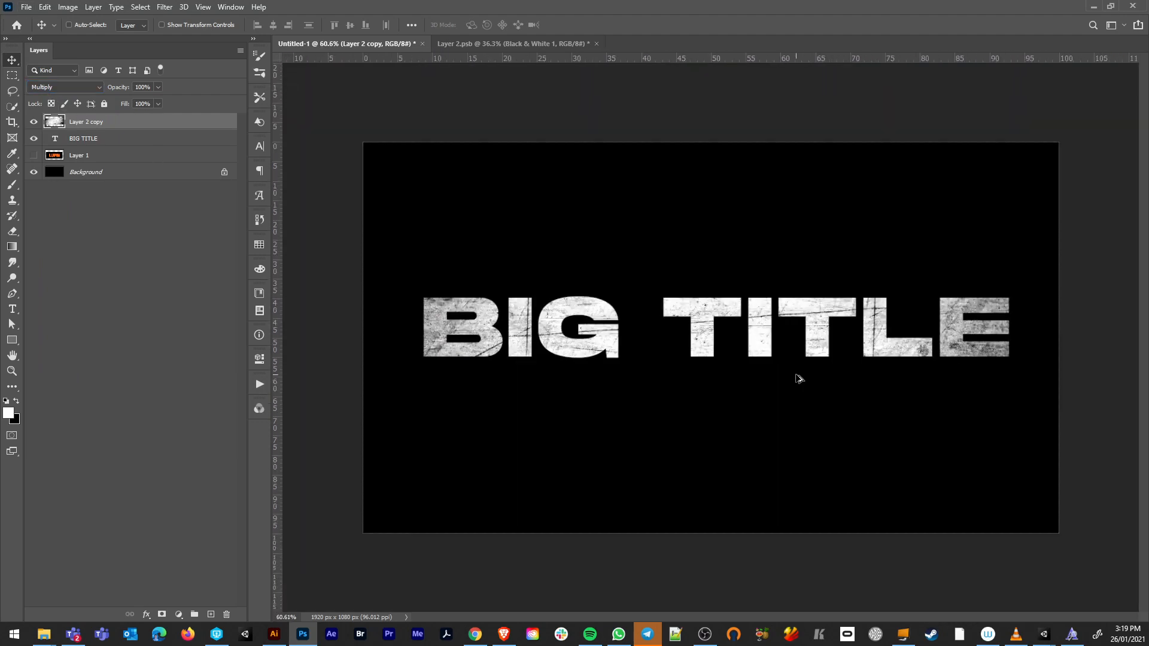
Select the Background layer, switch to Chrome and search Unsplash for "city"
click(111, 176)
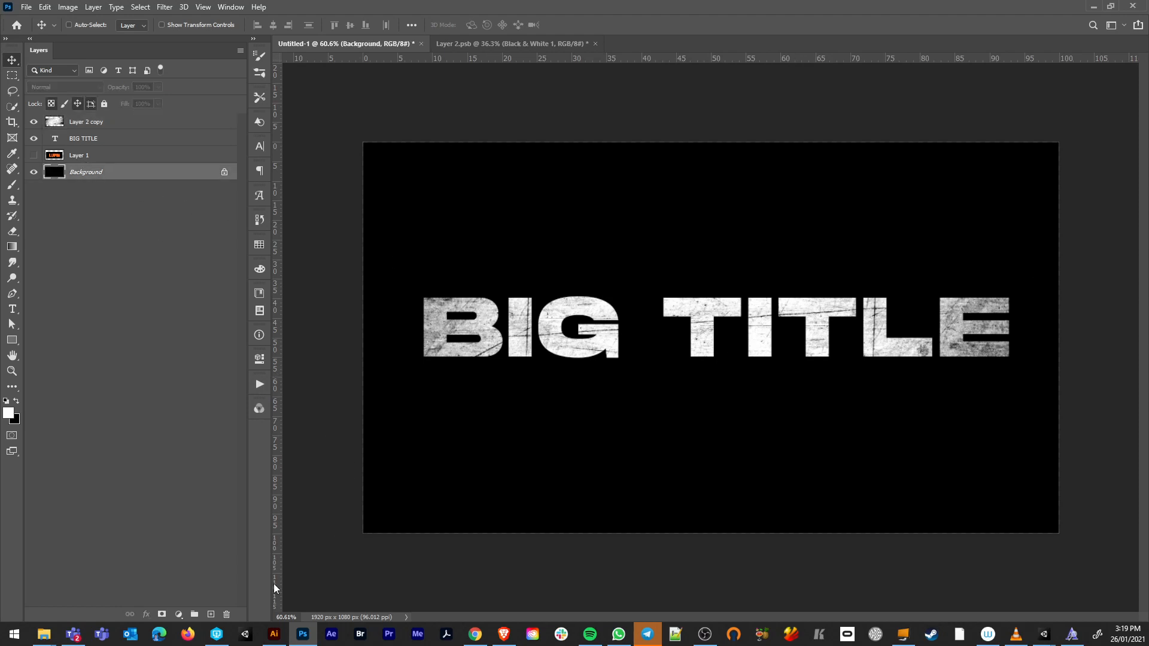
click(475, 635)
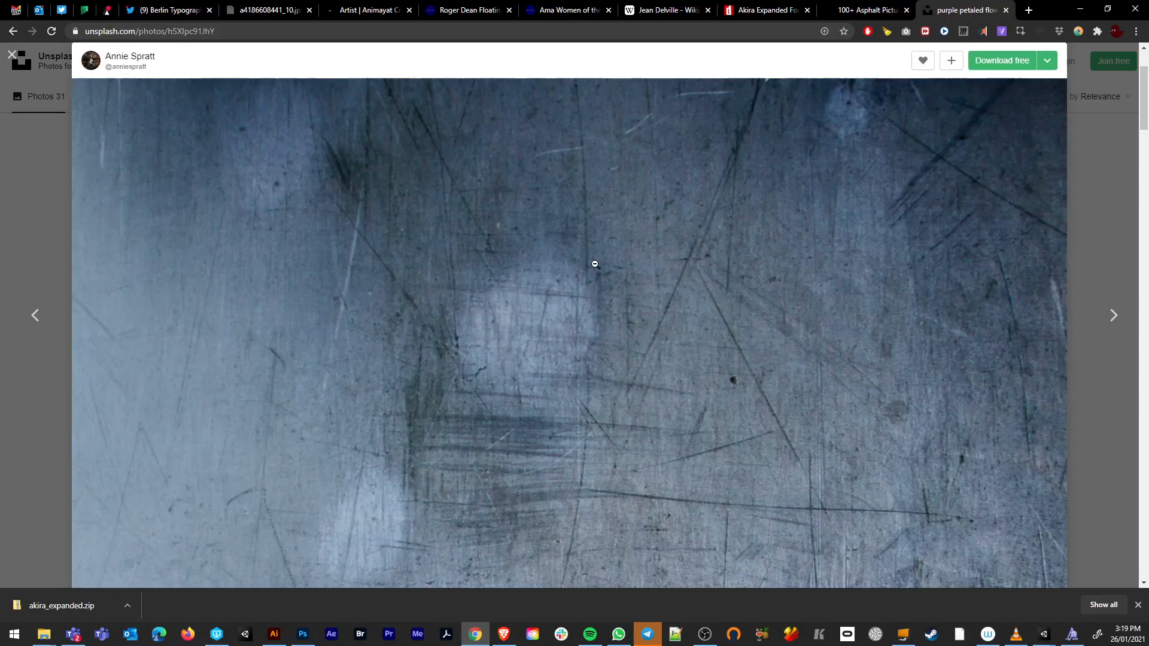
click(1067, 253)
click(1099, 252)
scroll(400, 379, down, 5)
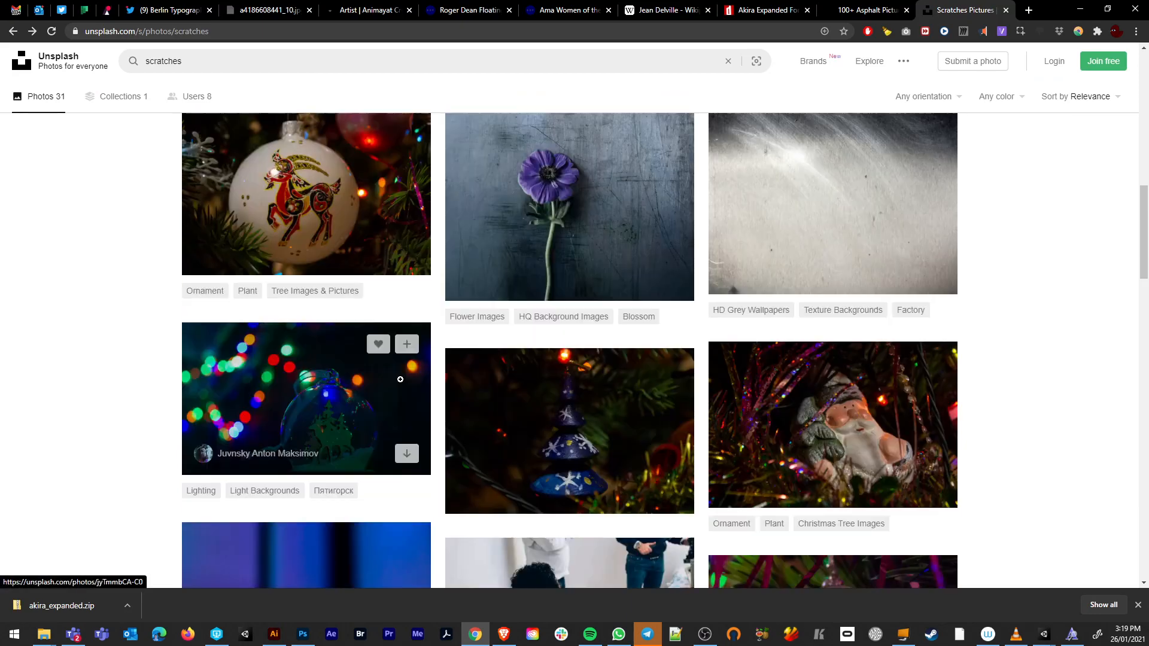
scroll(400, 379, up, 7)
drag(190, 61, 87, 51)
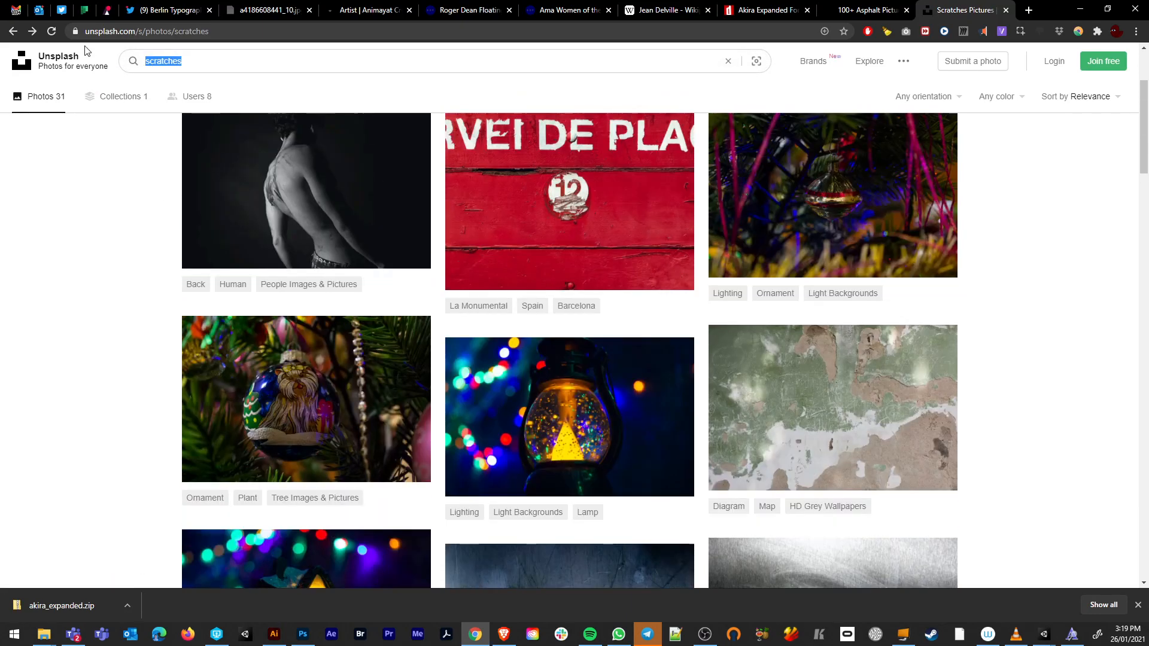
text(city)
key(Return)
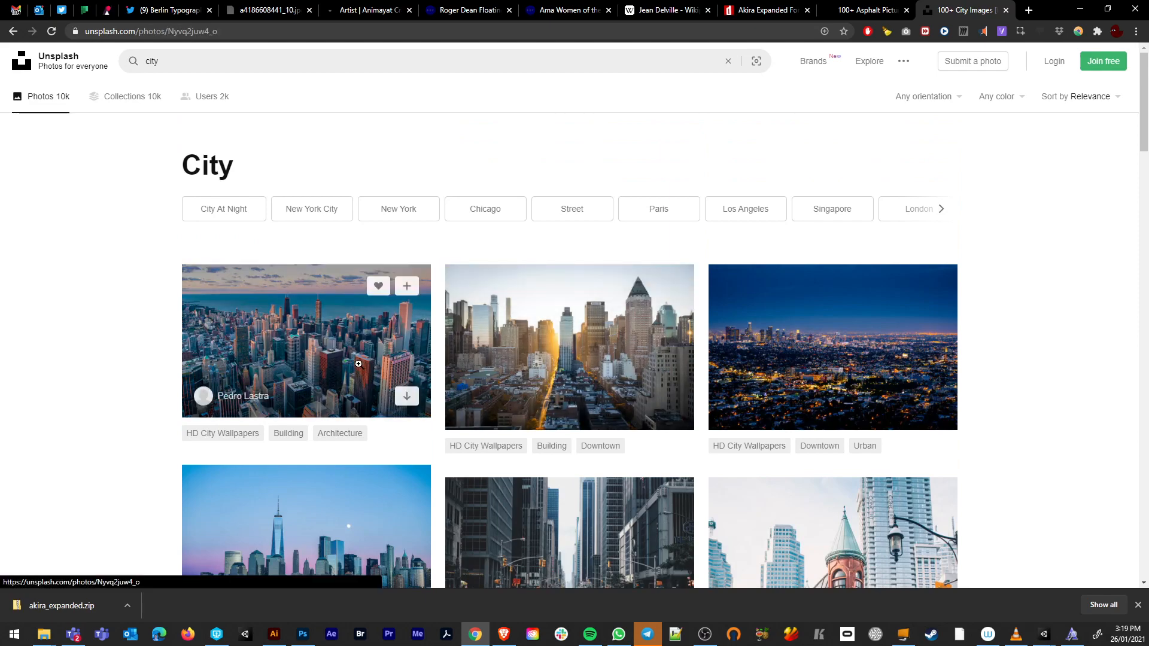
Open the Chicago waterfront skyline photo from the Unsplash results and copy the image
click(417, 379)
click(592, 326)
right_click(592, 321)
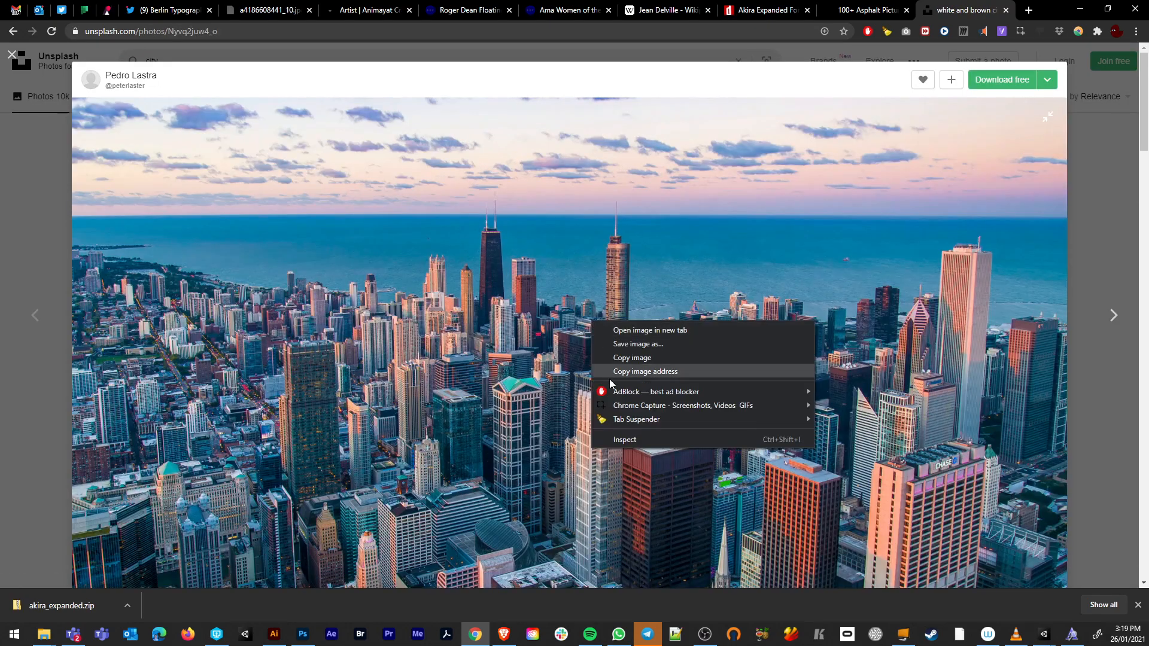
click(611, 358)
scroll(539, 364, down, 6)
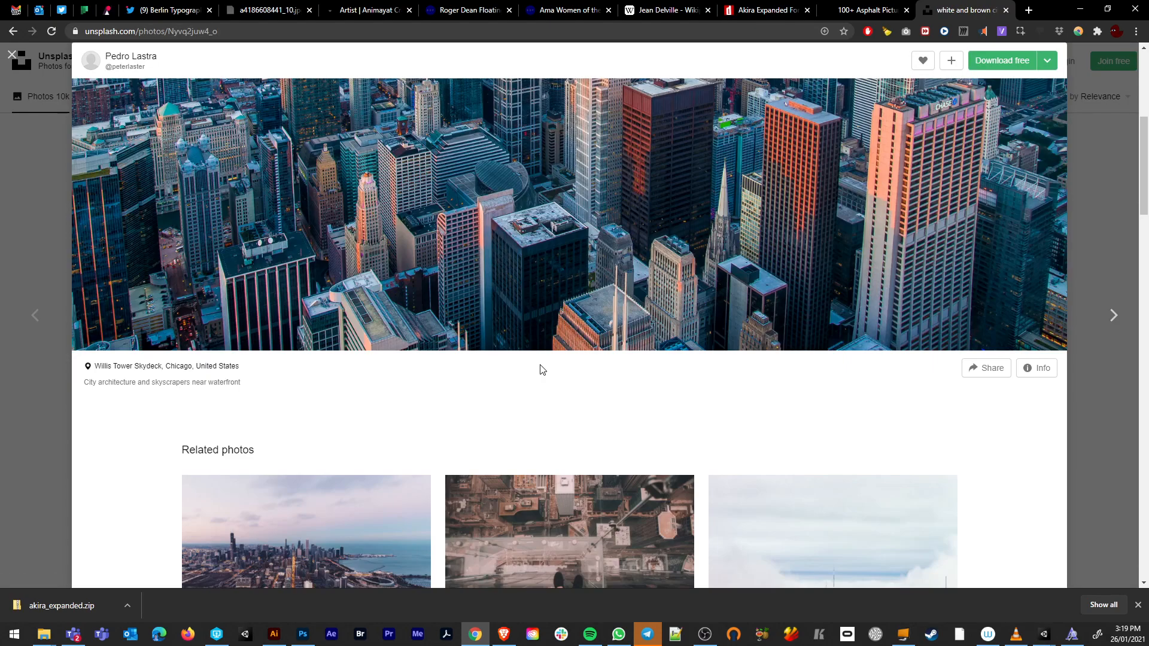
scroll(498, 407, up, 6)
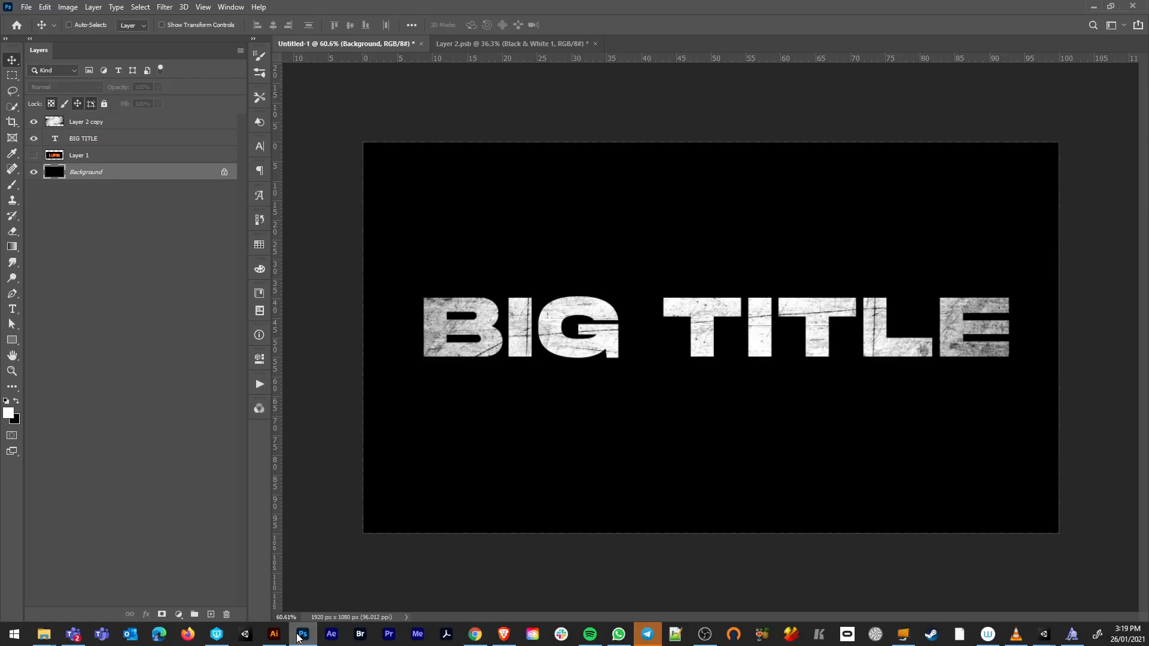
Switch to Photoshop, paste the city photo directly above the Background layer and compare it with the texture hidden and shown
click(303, 634)
key(ctrl+v)
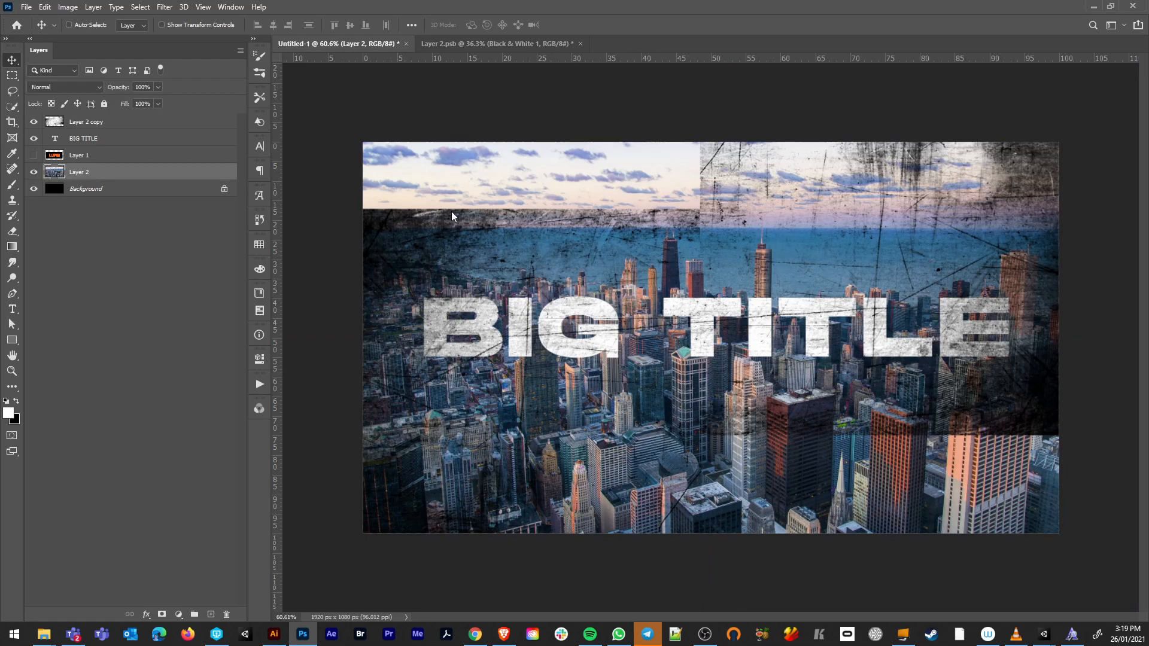
click(34, 123)
click(34, 123)
Load the BIG TITLE letter shapes as a selection and use it to mask the Layer 2 copy texture
ctrl+click(56, 141)
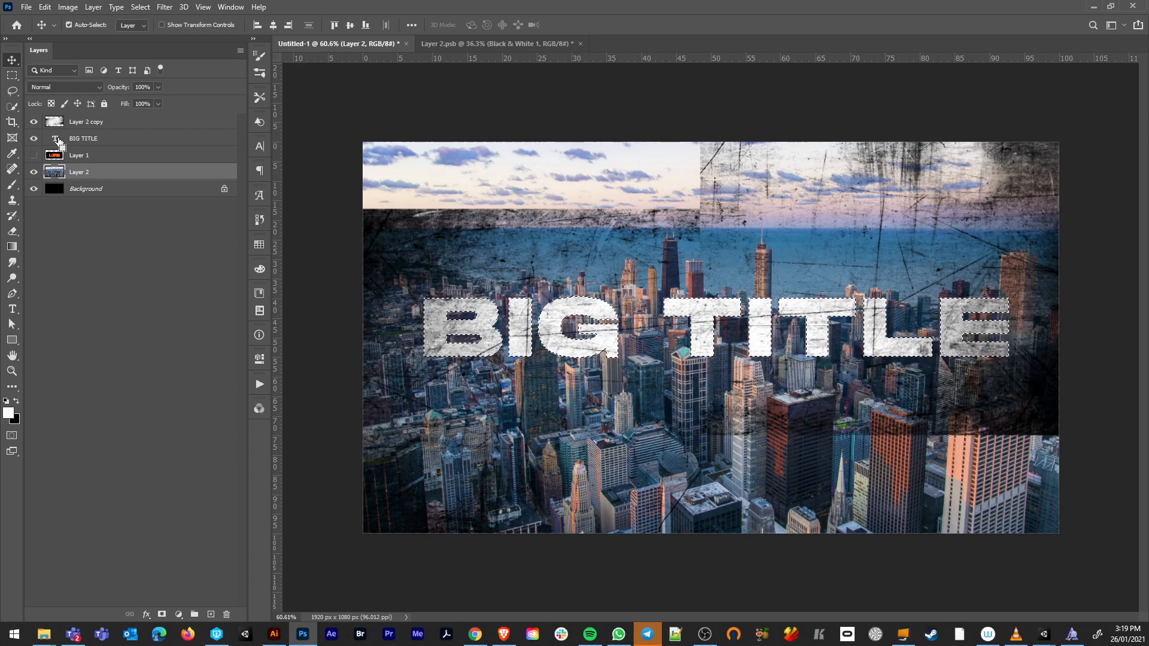
click(56, 125)
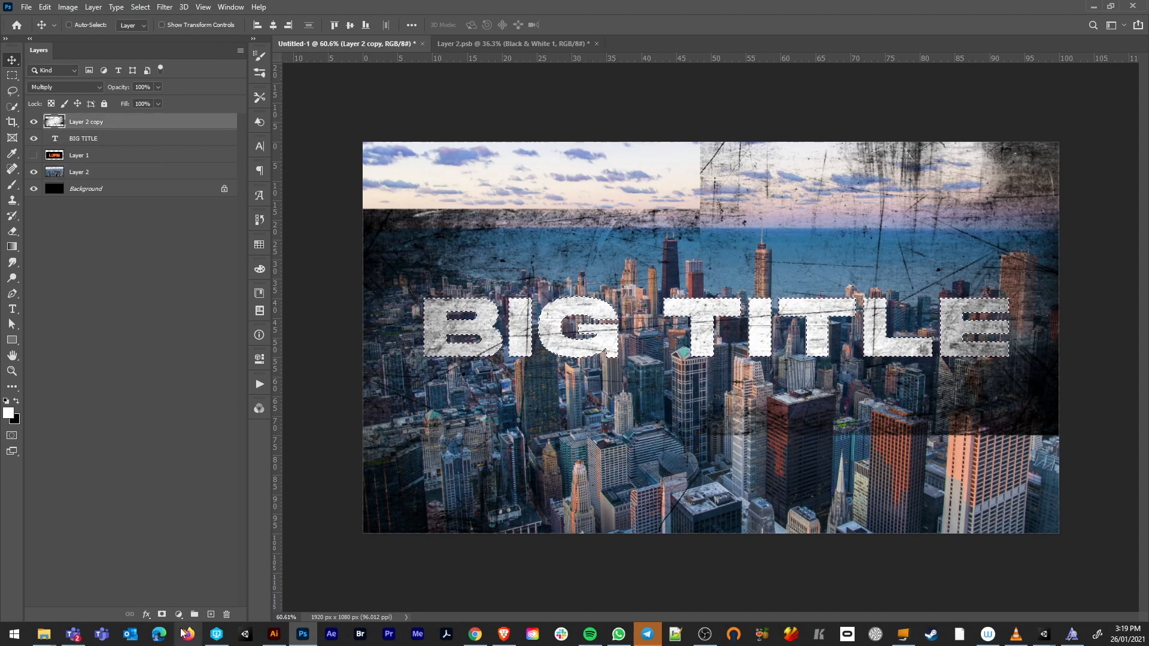
click(162, 615)
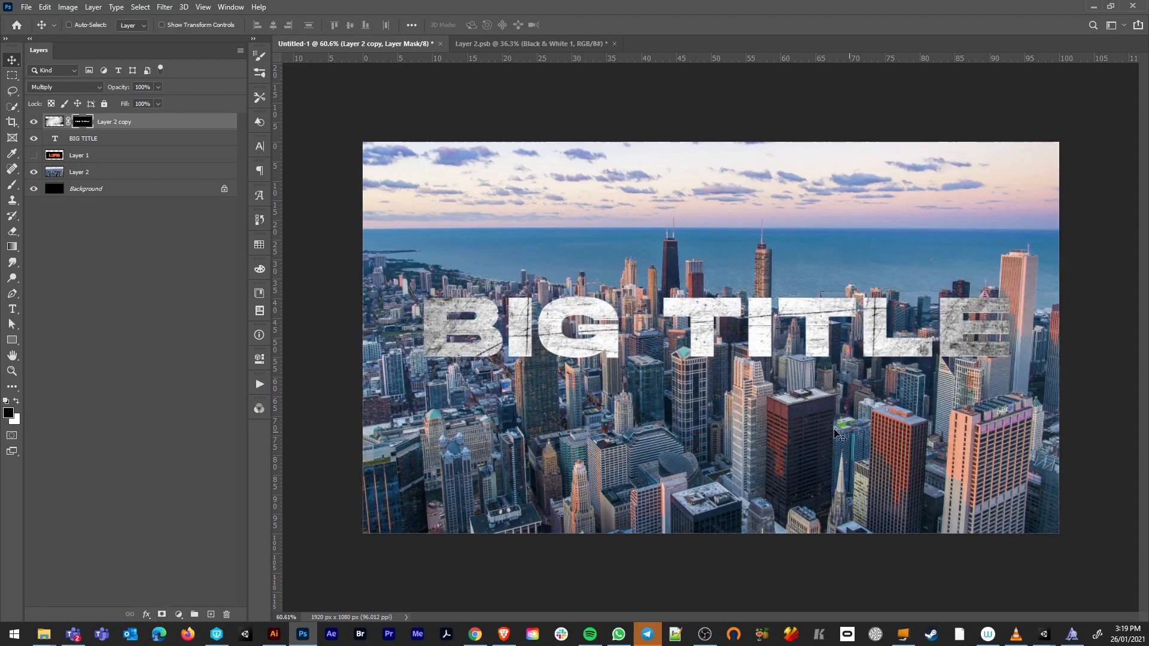
Examine the masked scratch texture on the title letters up close and against the whole city image
scroll(981, 368, up, 3)
scroll(981, 368, up, 2)
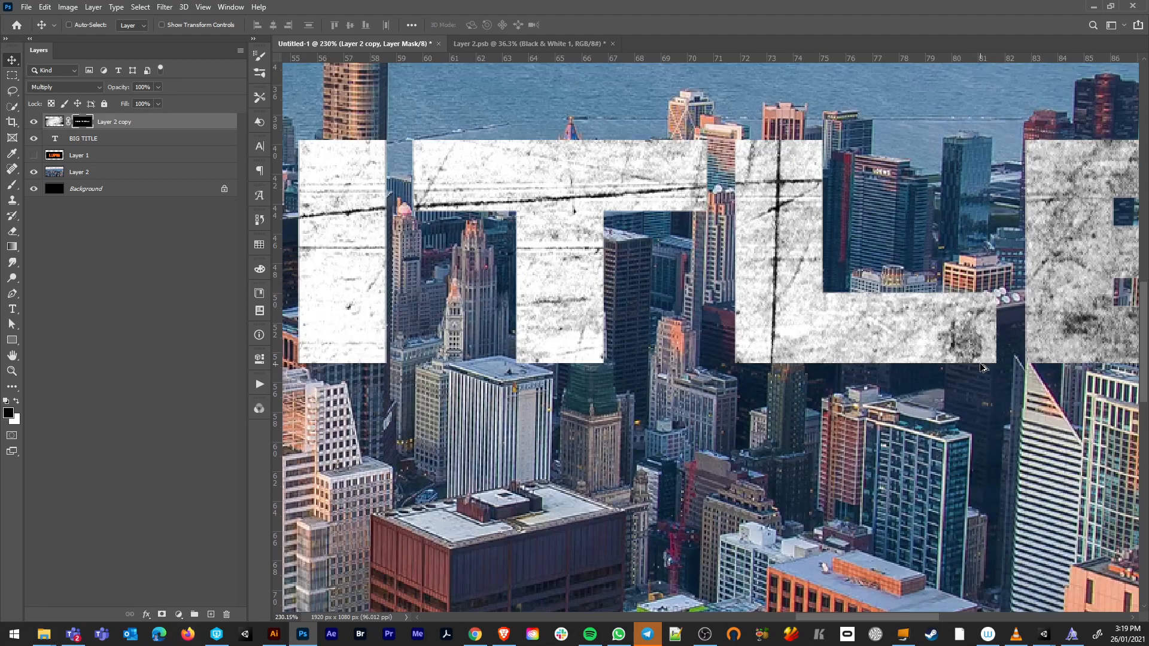
scroll(826, 317, down, 4)
scroll(389, 332, down, 3)
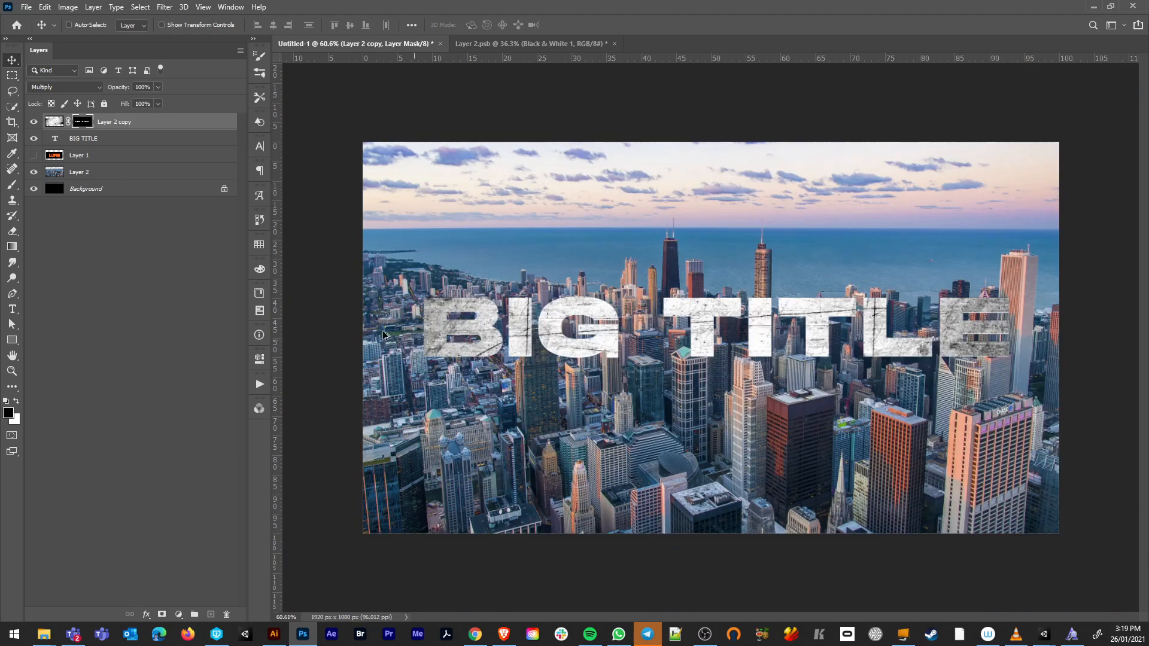
scroll(955, 364, up, 1)
scroll(955, 364, up, 3)
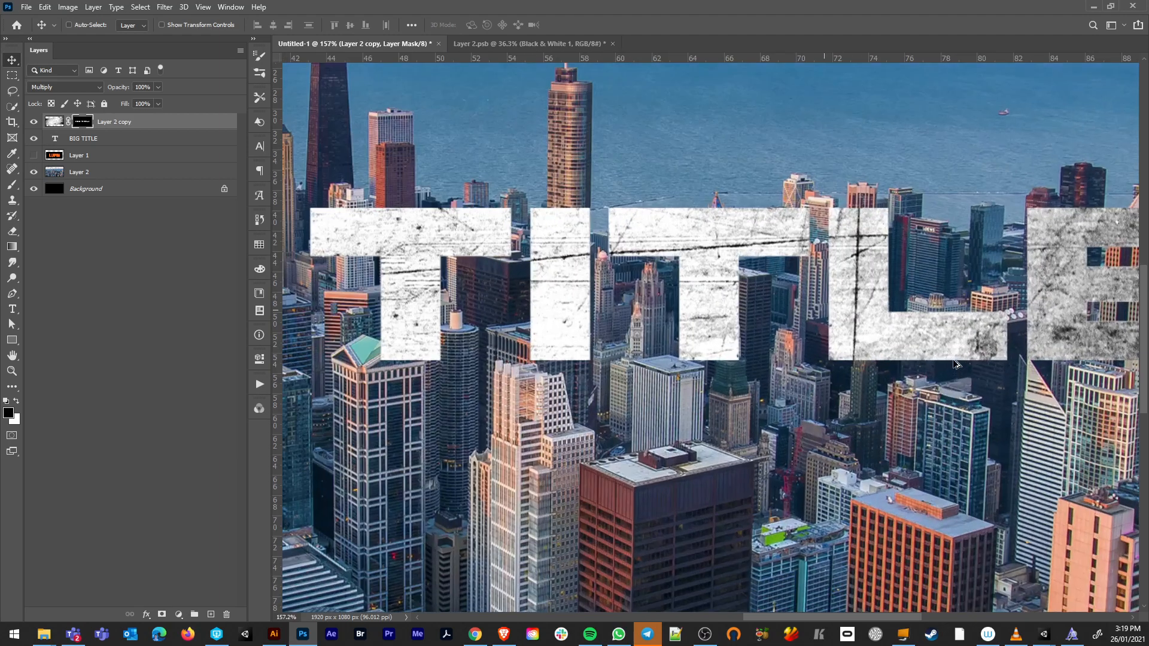
scroll(611, 214, down, 4)
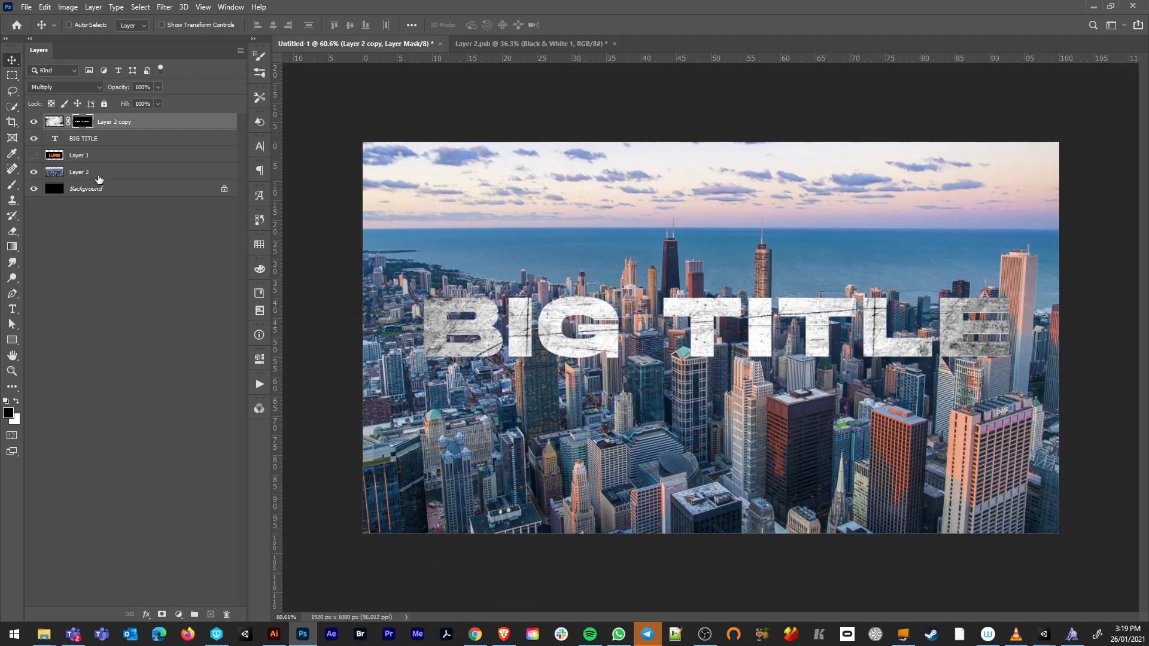
Lower the opacity of the city photo on Layer 2 to 27%
click(99, 175)
drag(136, 99, 118, 96)
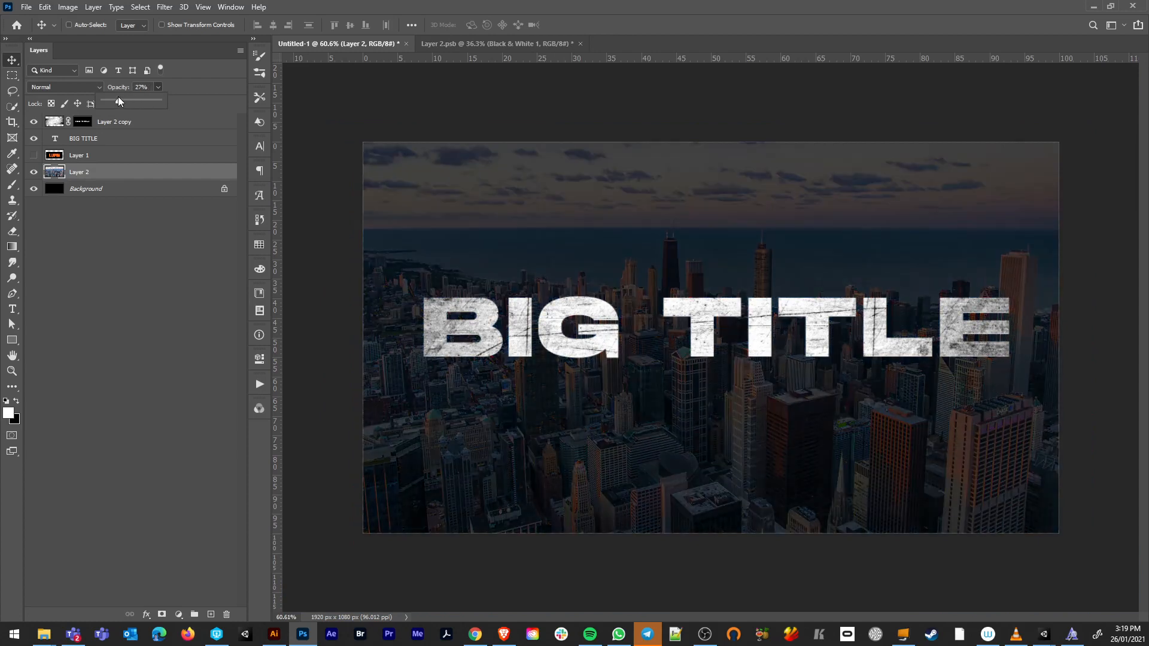
Convert the Layer 2 city photo to a smart object and apply a Gaussian Blur to it
click(114, 175)
key(ctrl+alt+s)
click(165, 7)
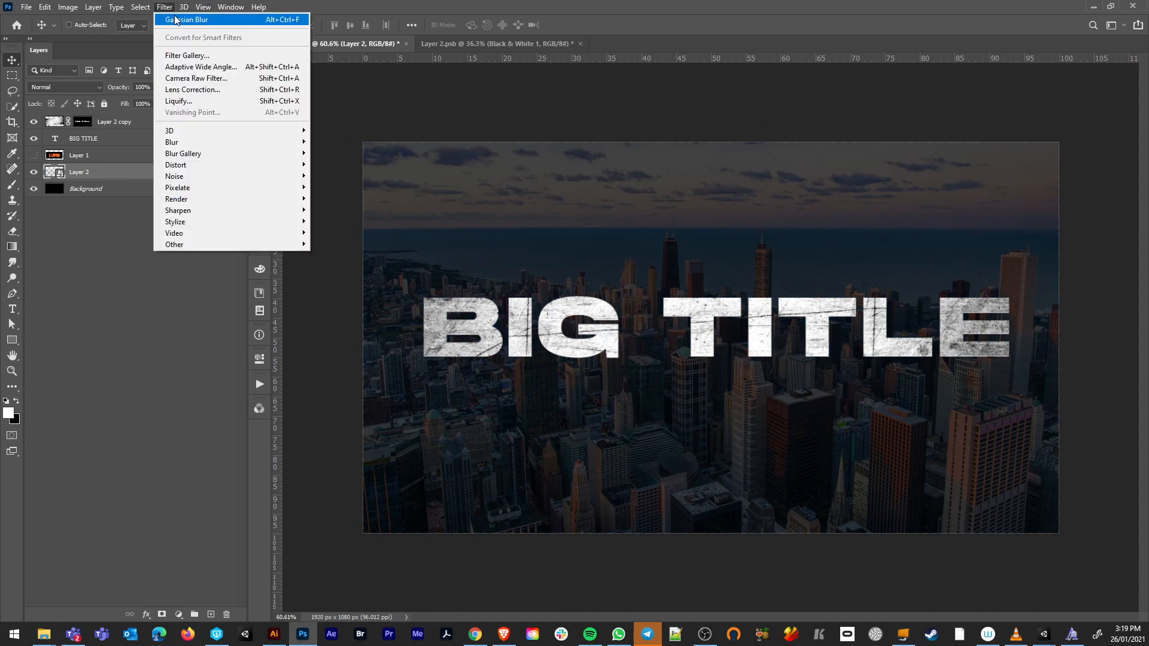
click(174, 18)
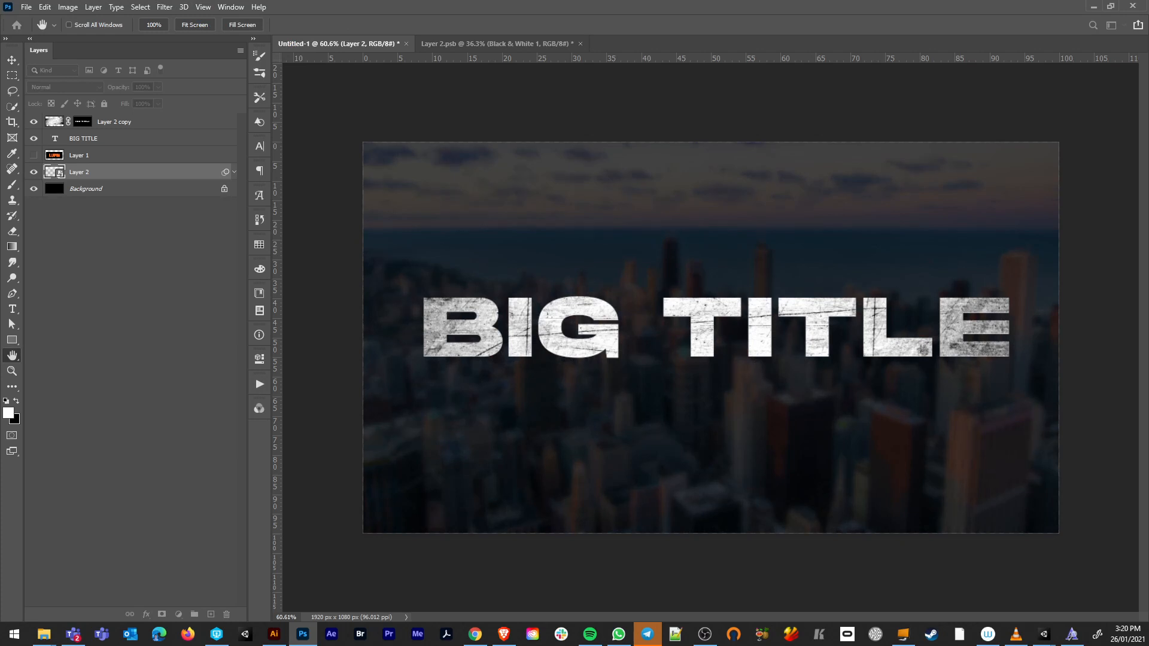
Examine the title against the blurred background, comparing it with the scratch texture hidden and shown and up close
scroll(823, 421, up, 4)
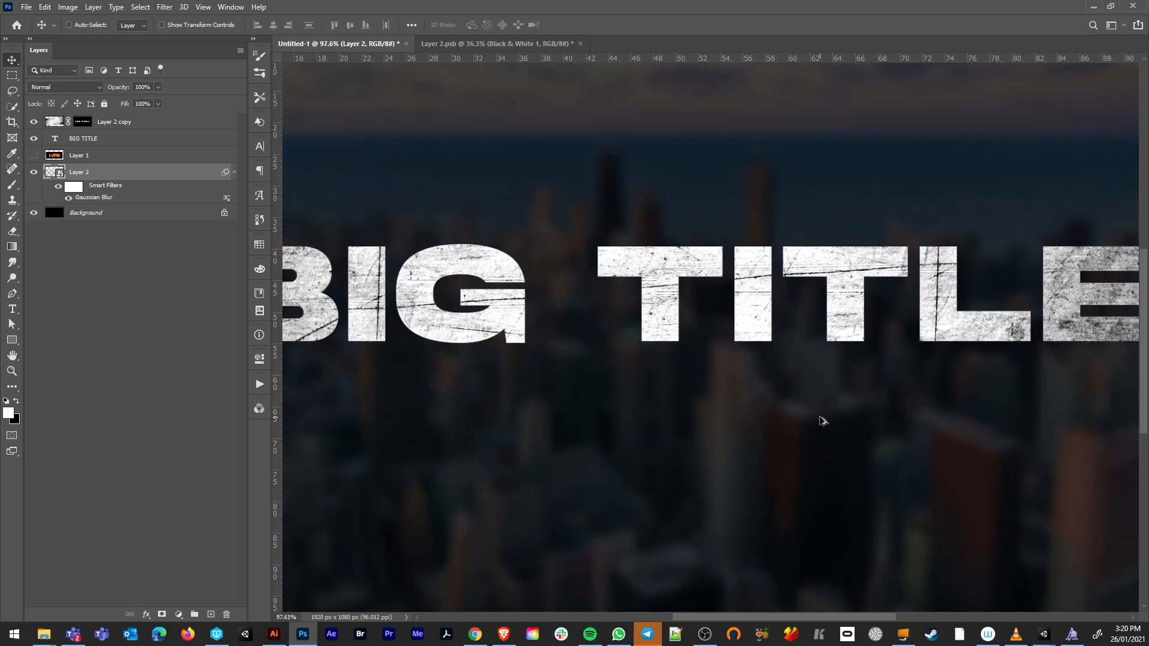
scroll(823, 421, down, 4)
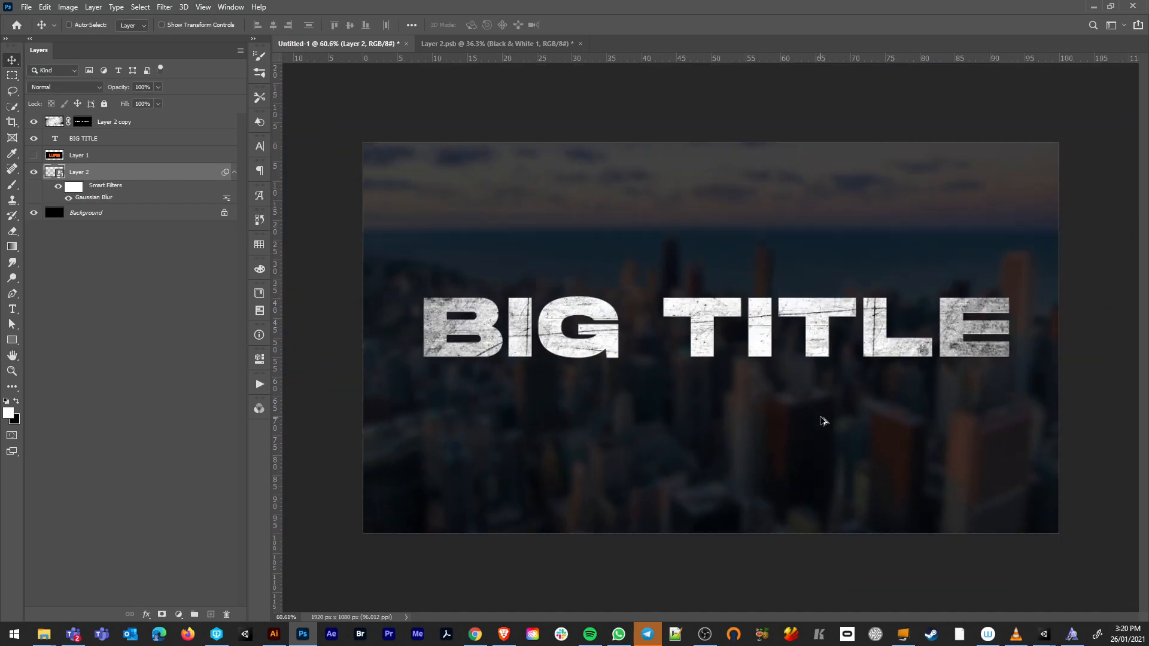
click(33, 122)
click(33, 122)
scroll(529, 336, up, 10)
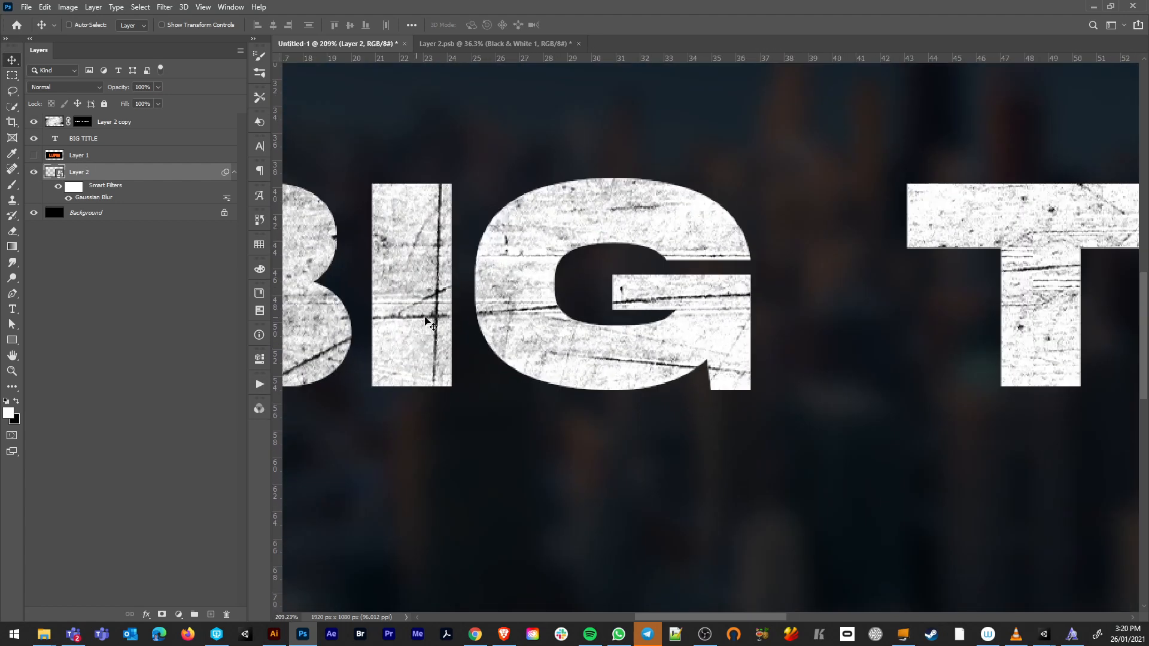
scroll(495, 357, down, 5)
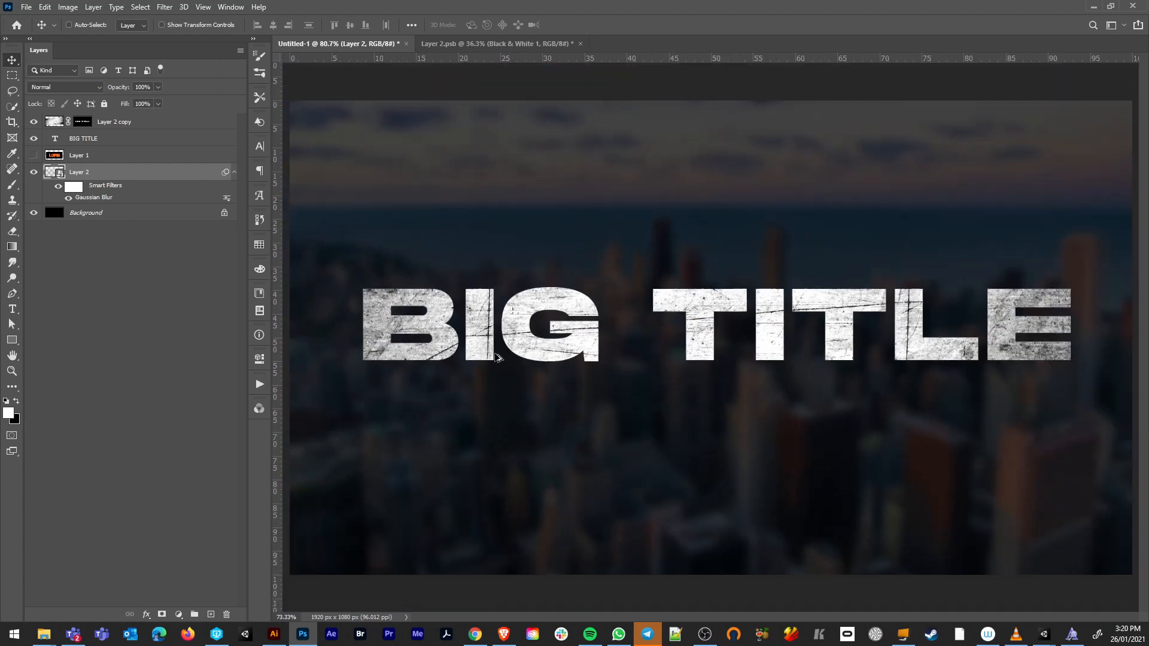
Disable the layer mask on Layer 2 copy and set the layer's blend mode to Normal
key(ctrl)
ctrl+click(53, 123)
click(55, 121)
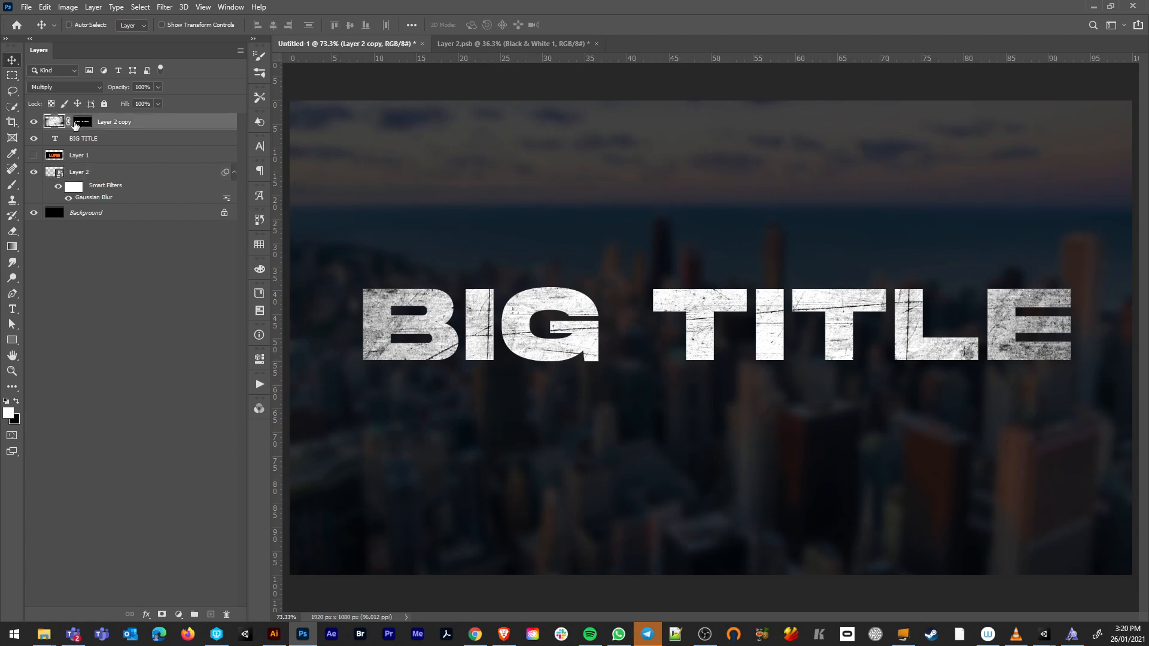
right_click(81, 123)
click(116, 133)
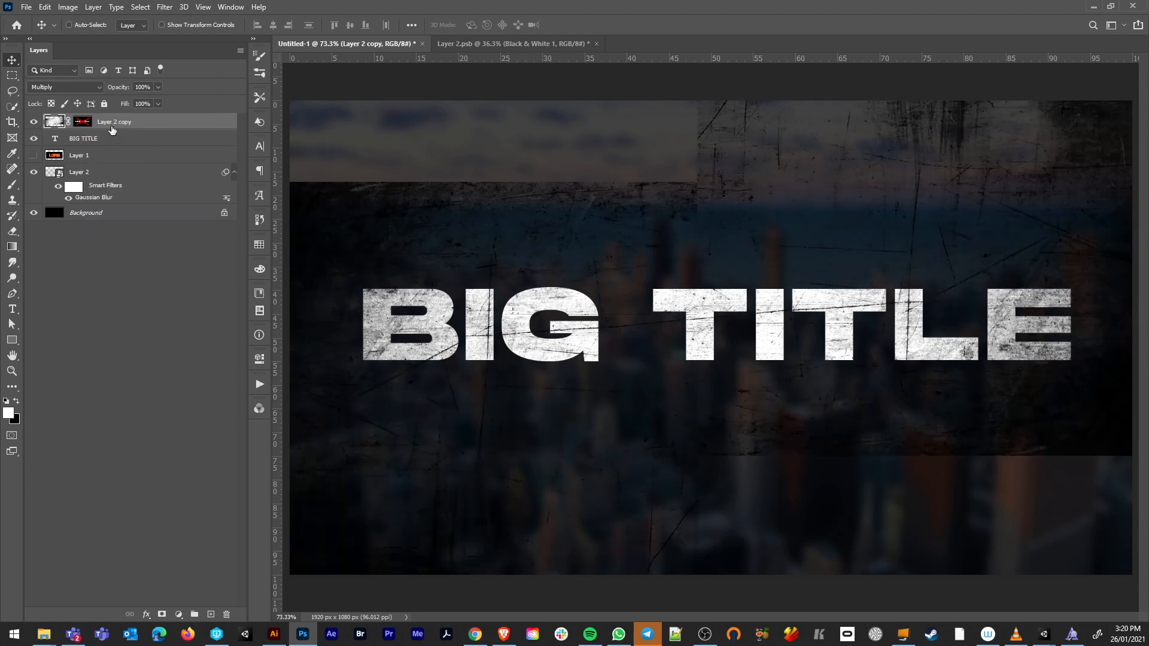
click(74, 86)
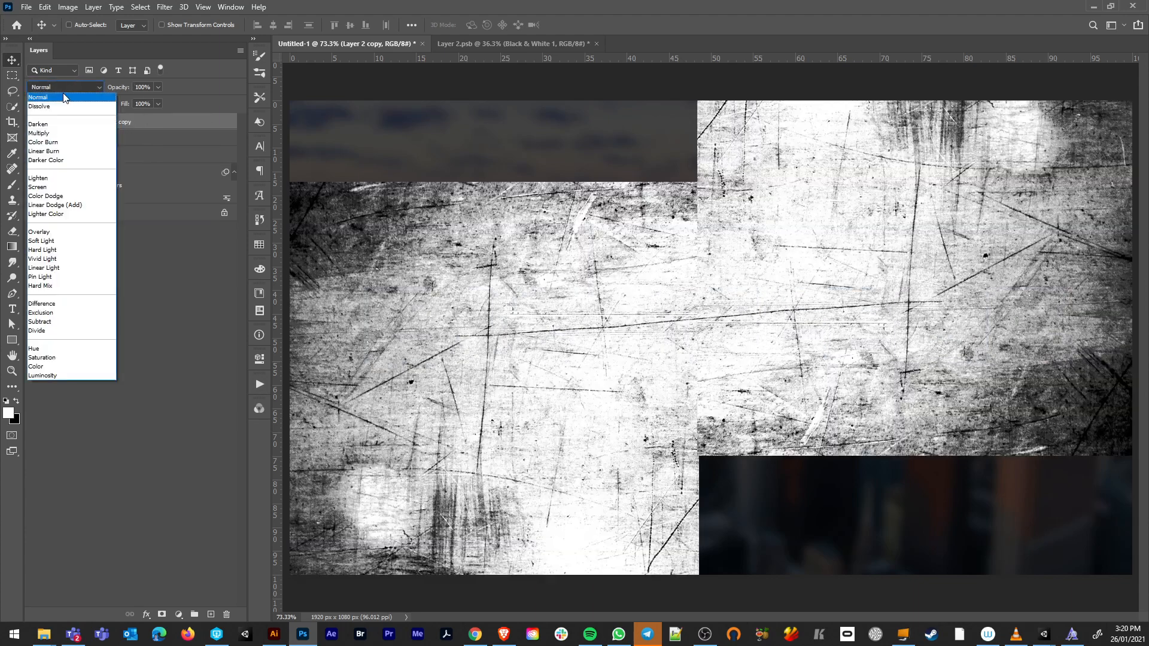
click(64, 97)
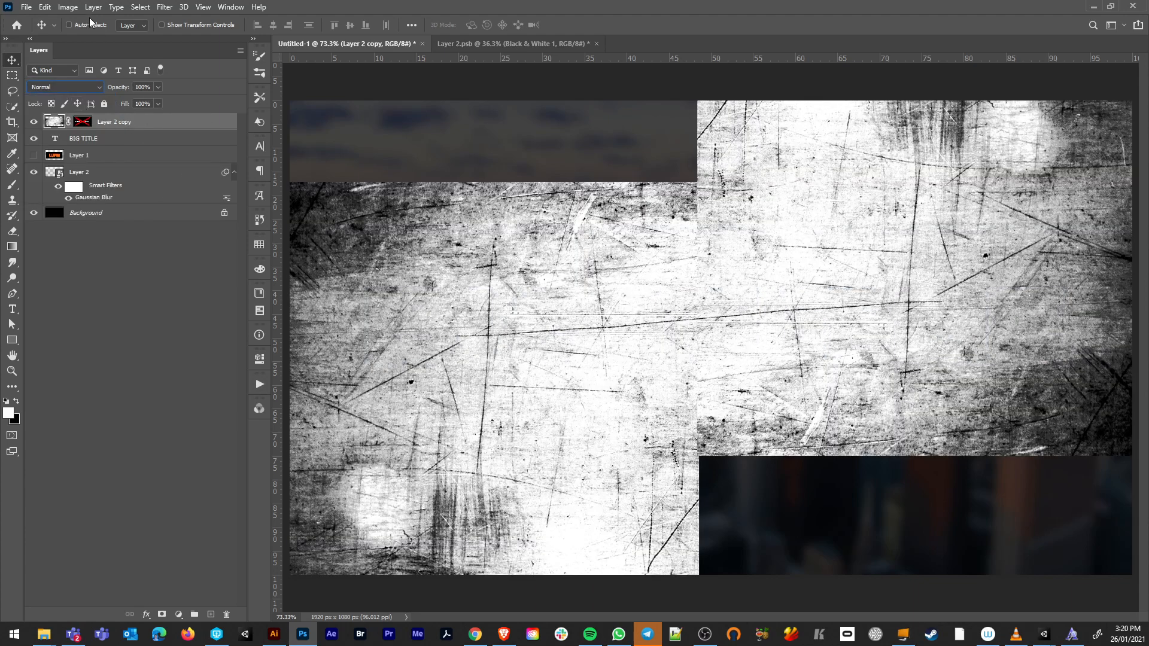
Select the dark scratches with Color Range by sampling a black scratch in the texture at fuzziness 10
click(140, 7)
click(153, 132)
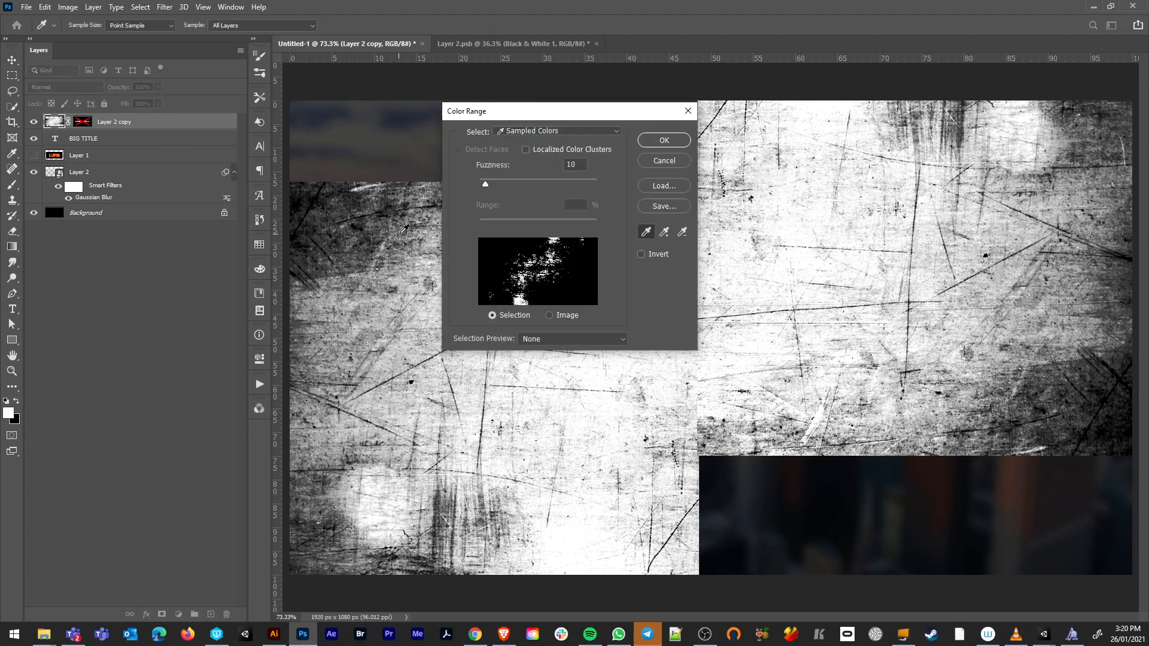
scroll(345, 227, up, 10)
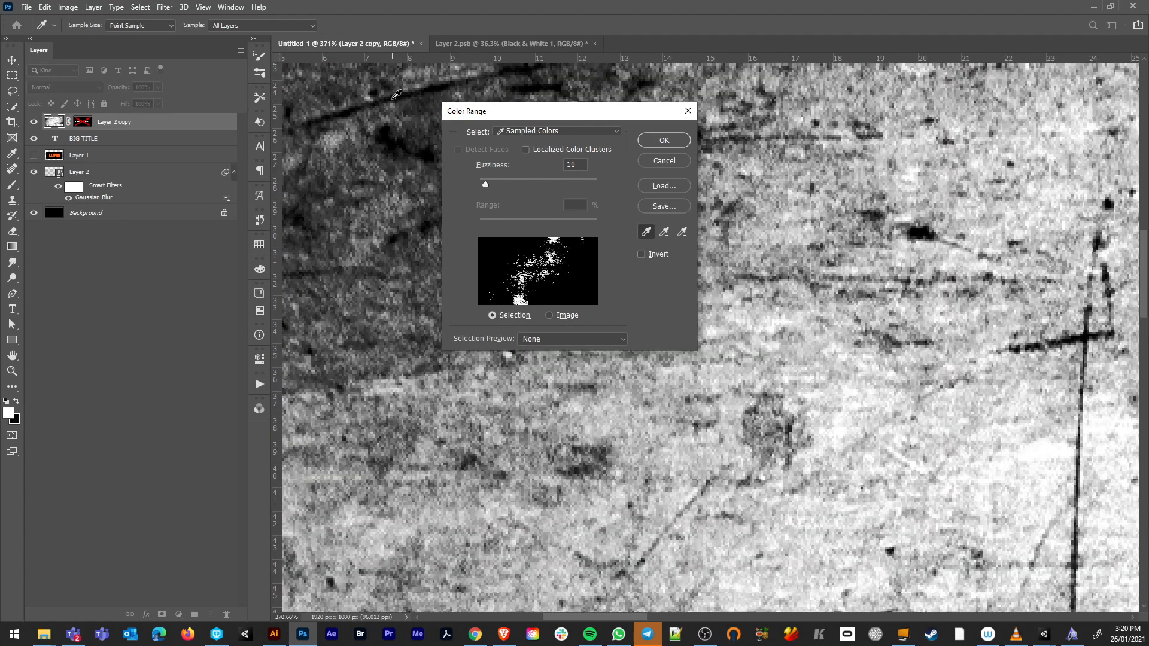
click(394, 97)
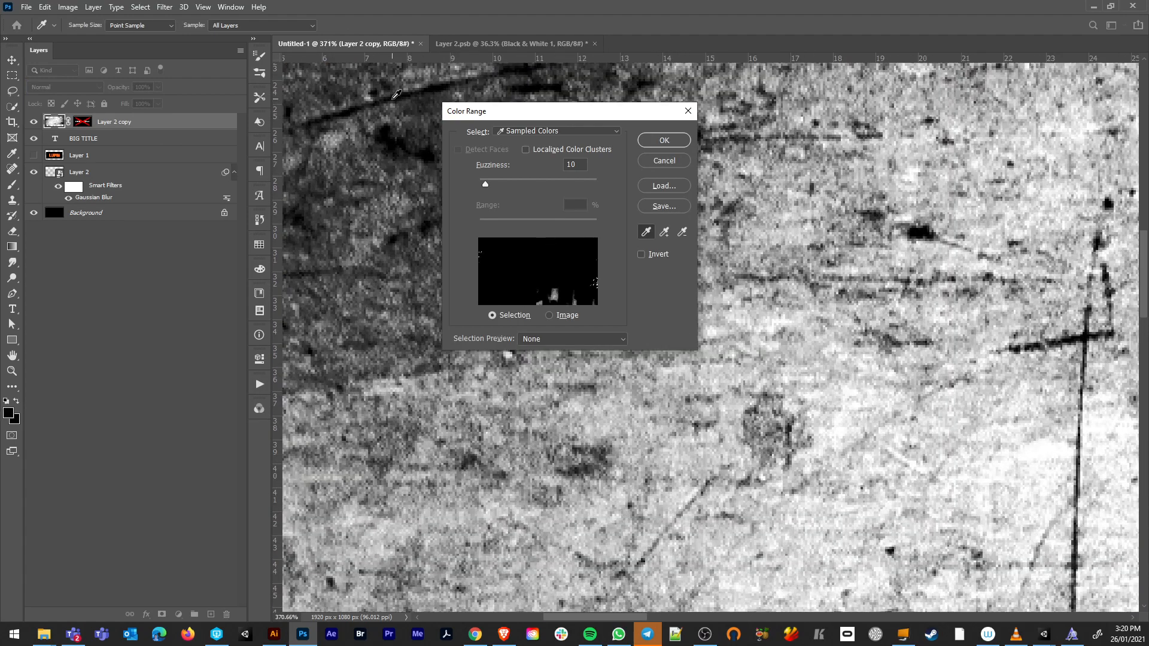
click(658, 140)
Inspect the selected scratches across the texture and hide Layer 2 and Layer 2 copy to see the selection over the title
scroll(508, 351, down, 5)
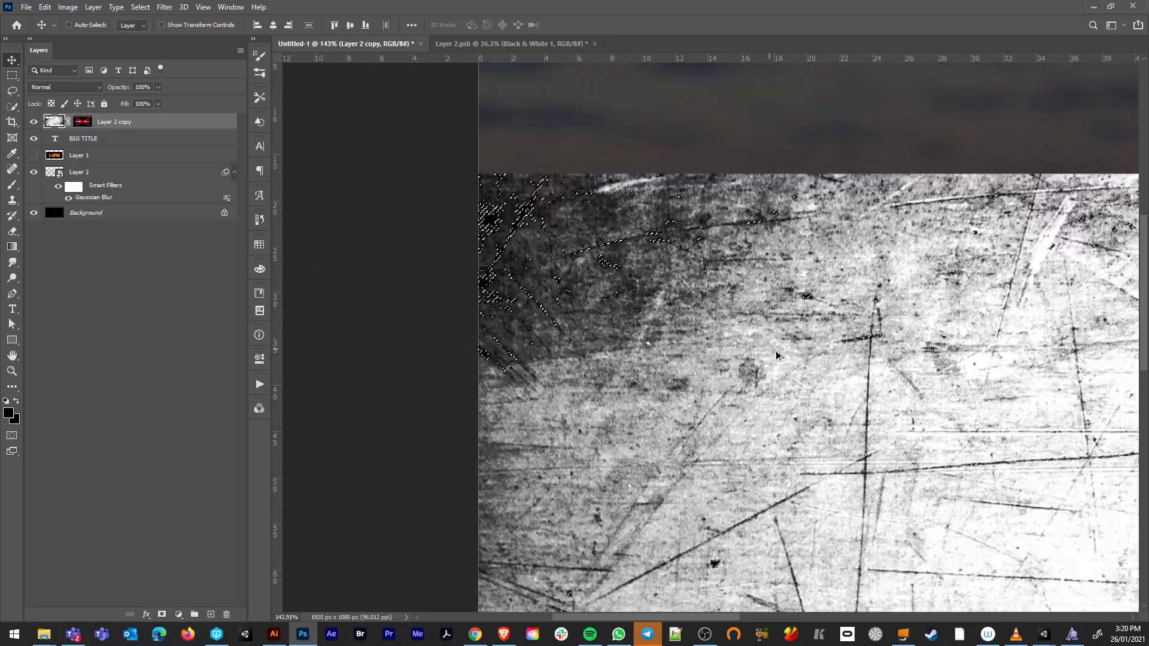
scroll(776, 356, up, 6)
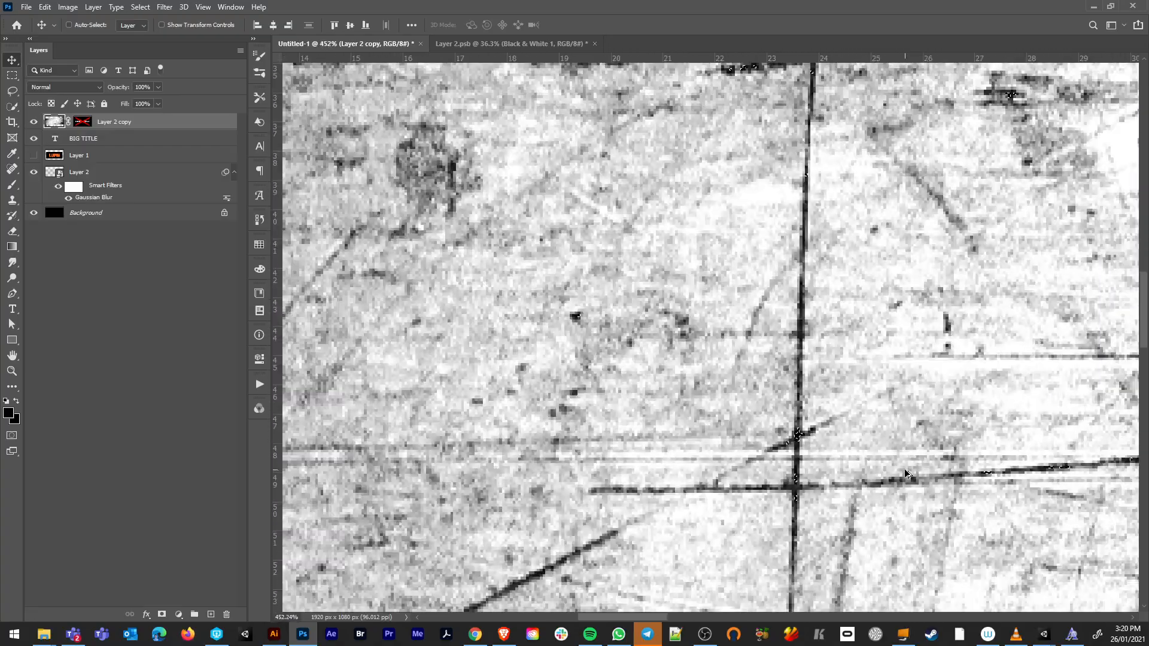
scroll(907, 474, down, 8)
drag(999, 435, 822, 291)
scroll(691, 383, down, 3)
drag(595, 286, 760, 323)
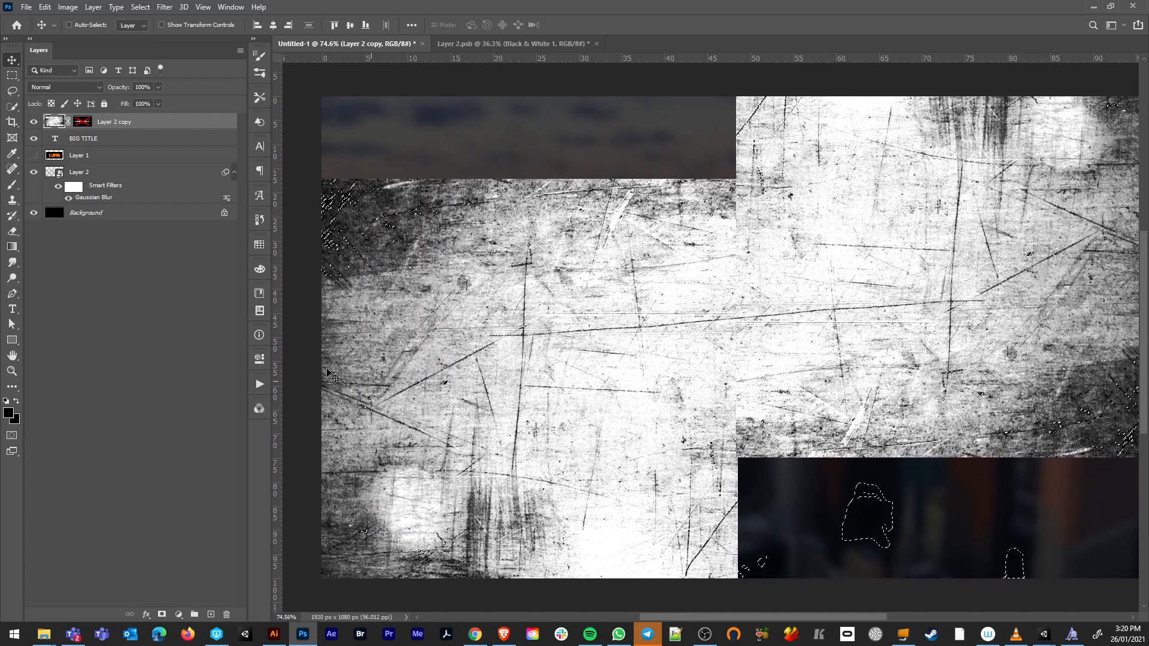
click(35, 172)
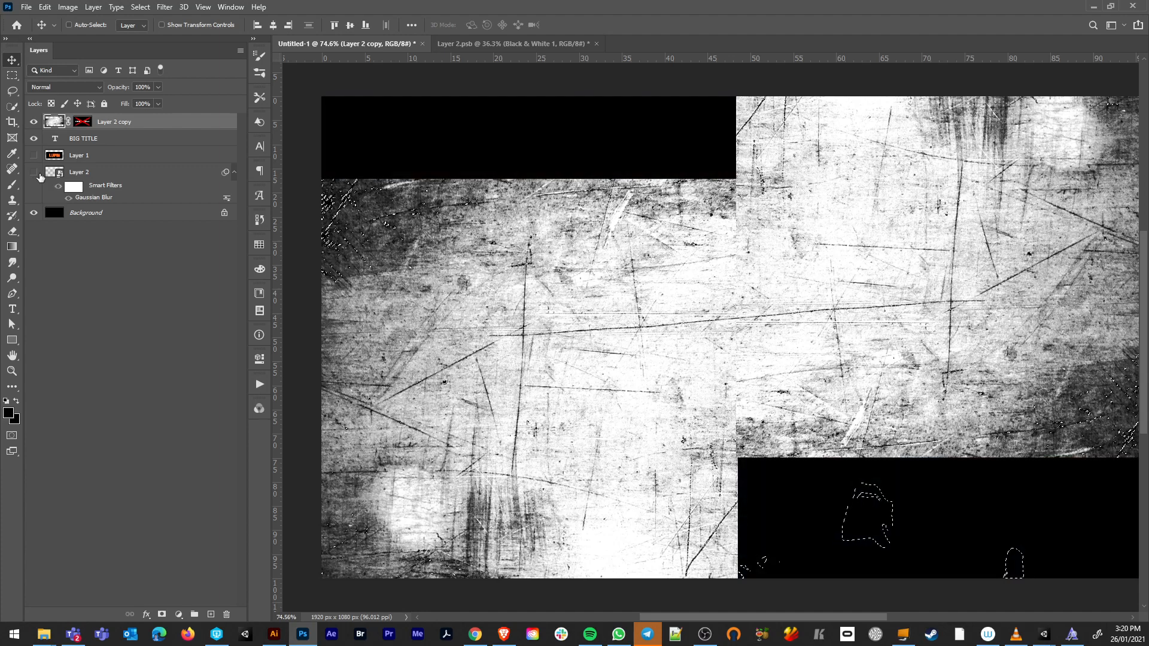
click(34, 122)
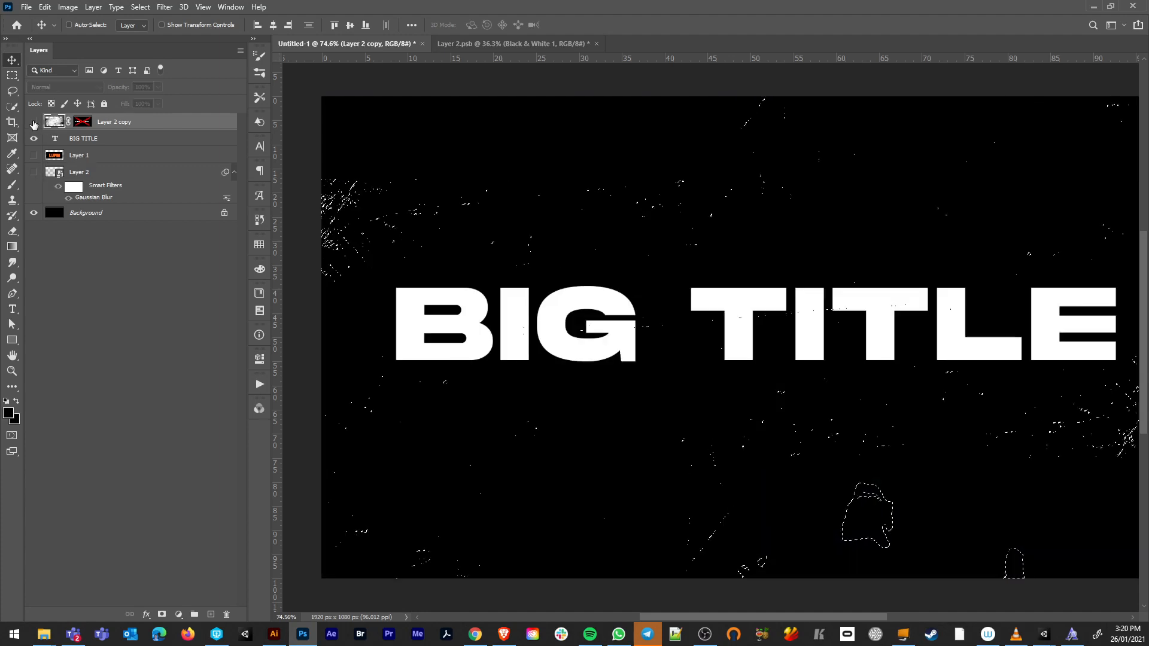
Add a layer mask from the scratch selection to the BIG TITLE layer, invert it and check the letters up close
click(107, 141)
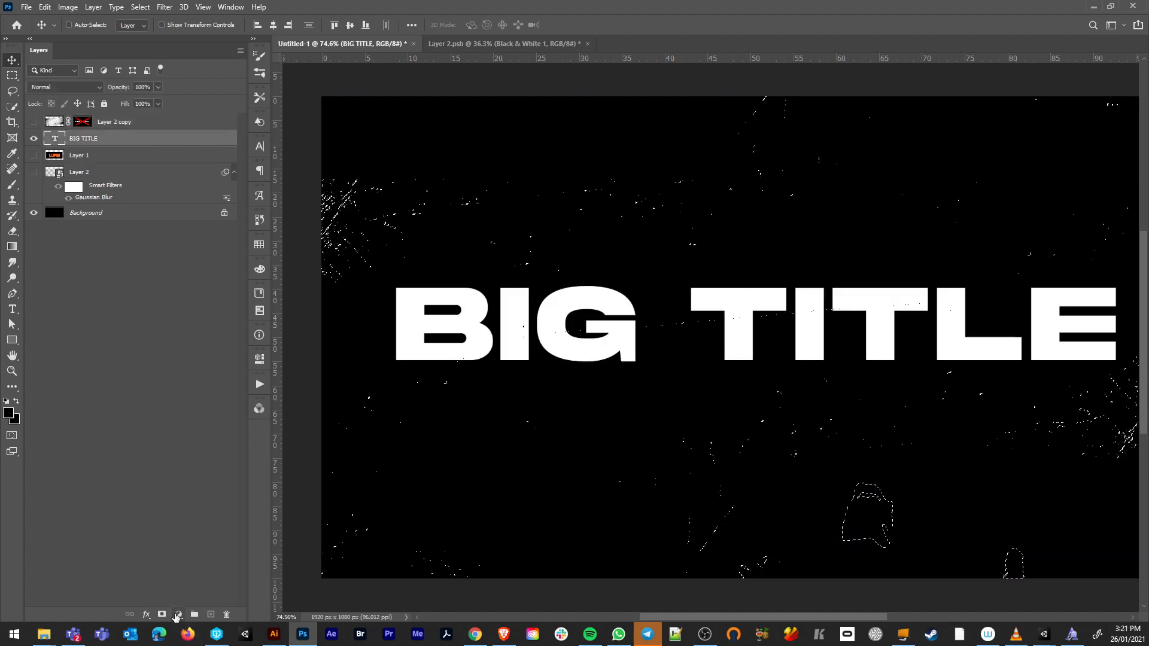
alt+click(162, 614)
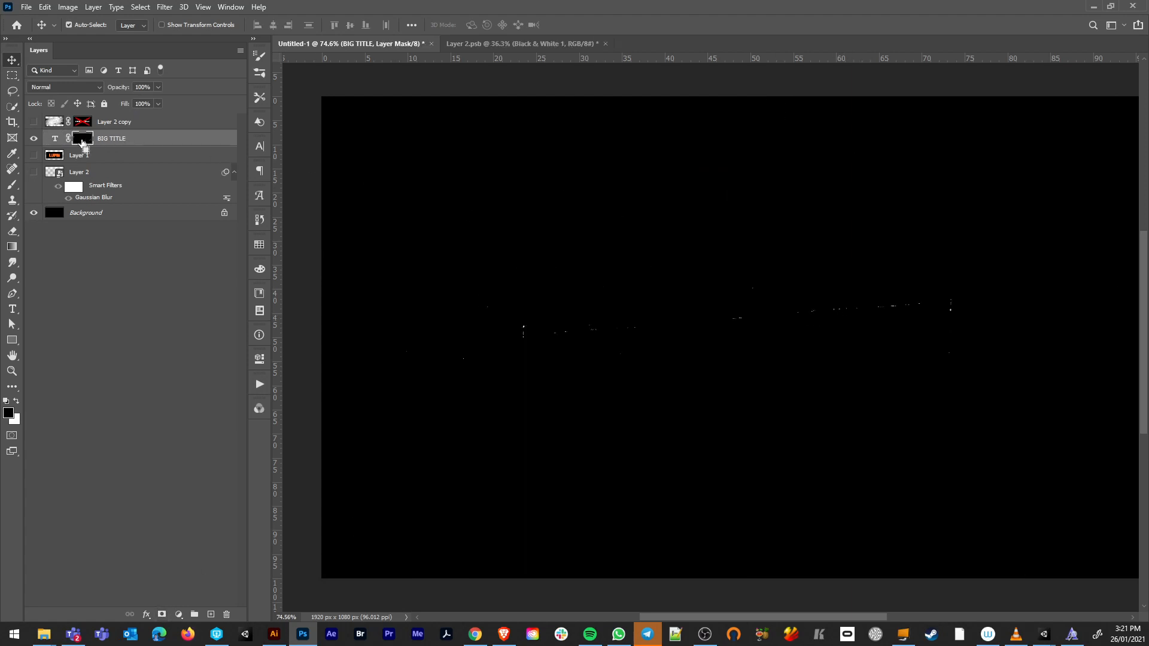
key(ctrl+i)
scroll(776, 351, up, 5)
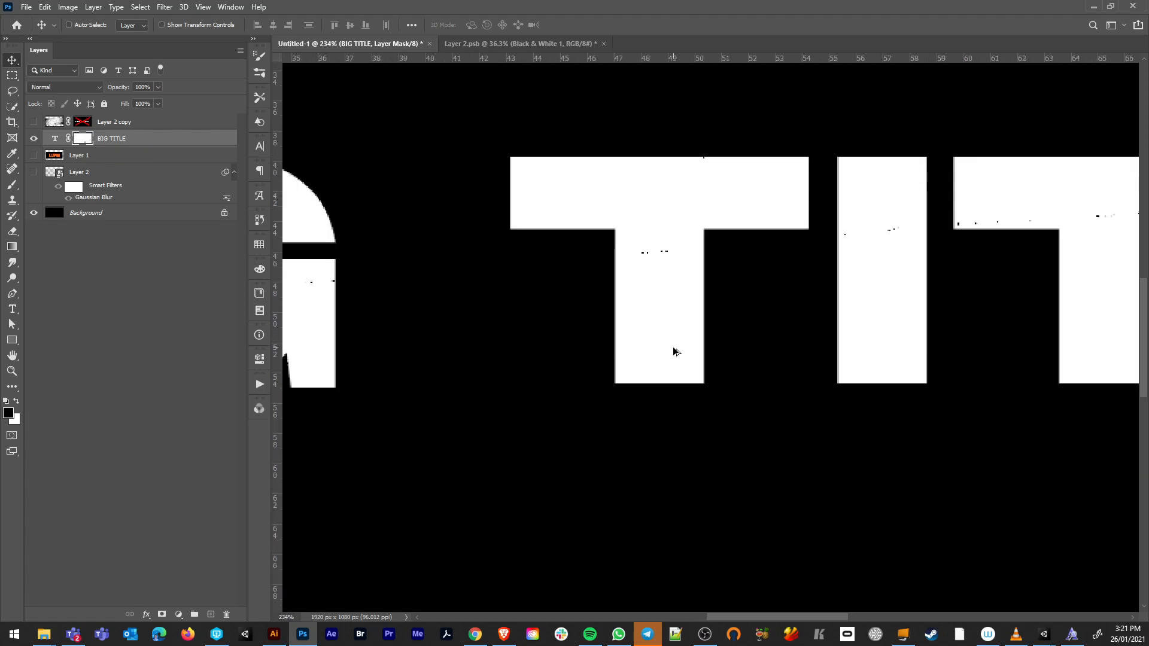
scroll(672, 350, down, 8)
Undo the scratch mask on the BIG TITLE layer and bring back the Layer 2 copy texture
key(ctrl+i)
key(ctrl+z)
key(ctrl+z)
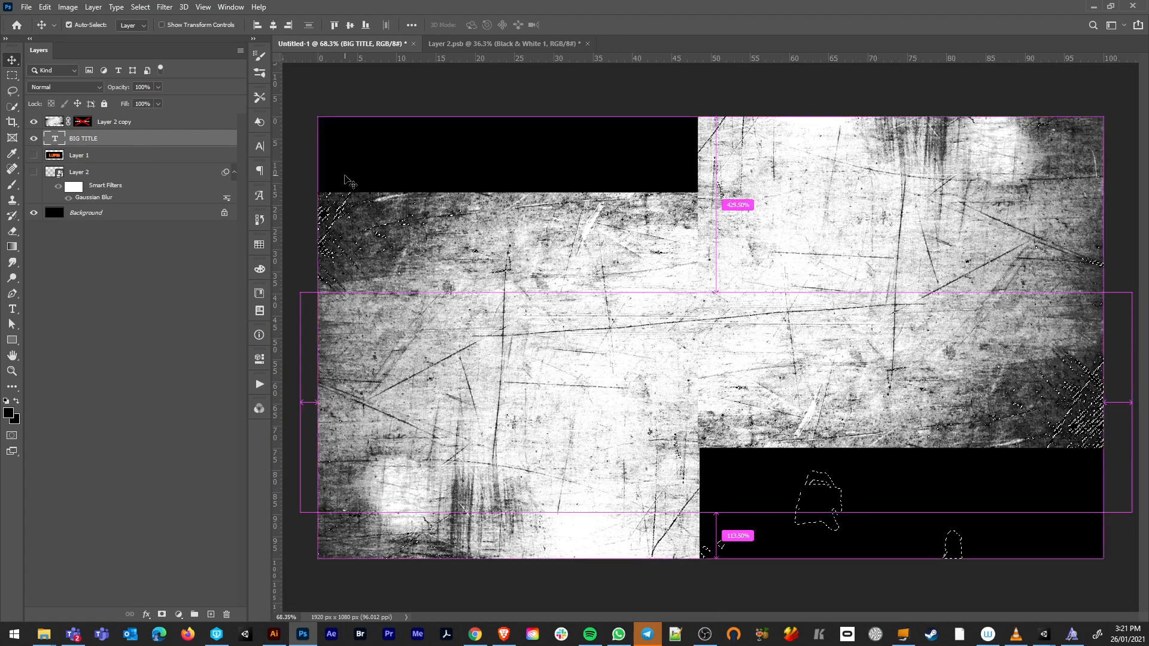
key(ctrl+s)
click(809, 578)
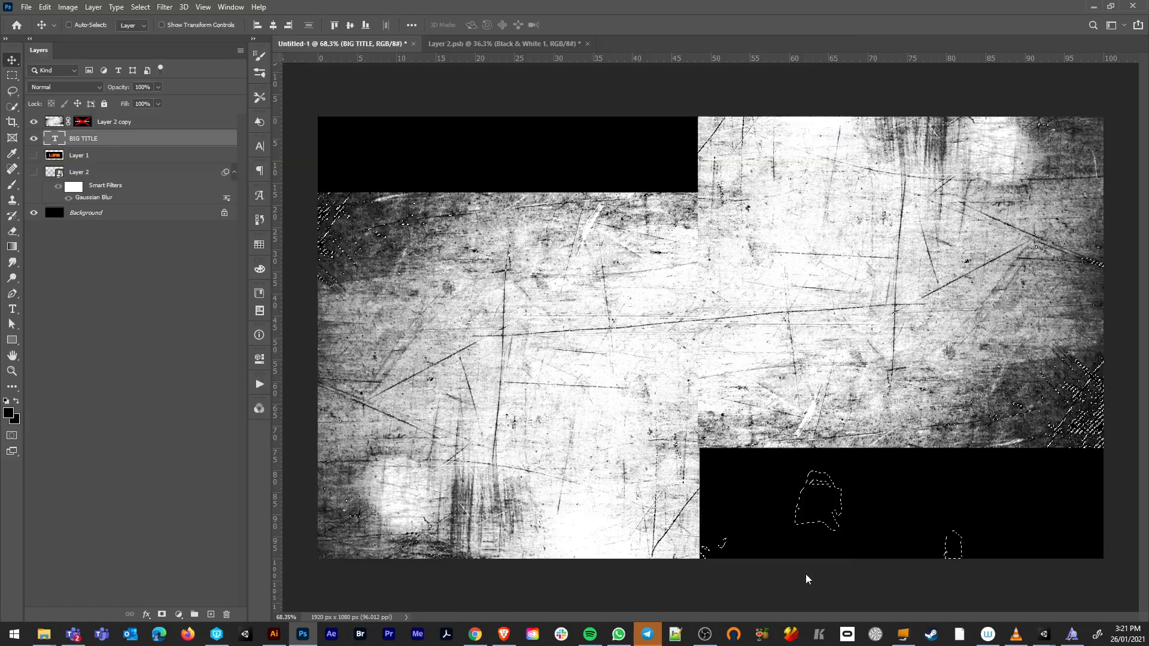
Re-enable the layer mask on Layer 2 copy and clear the scratch selection
shift+click(85, 124)
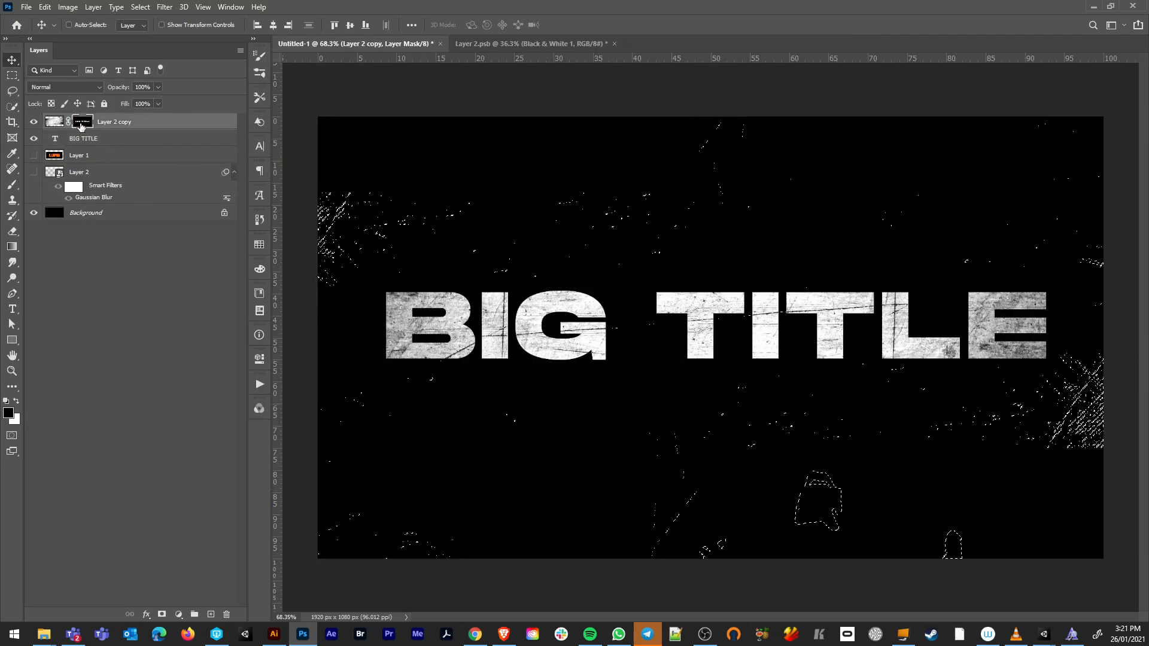
key(ctrl+d)
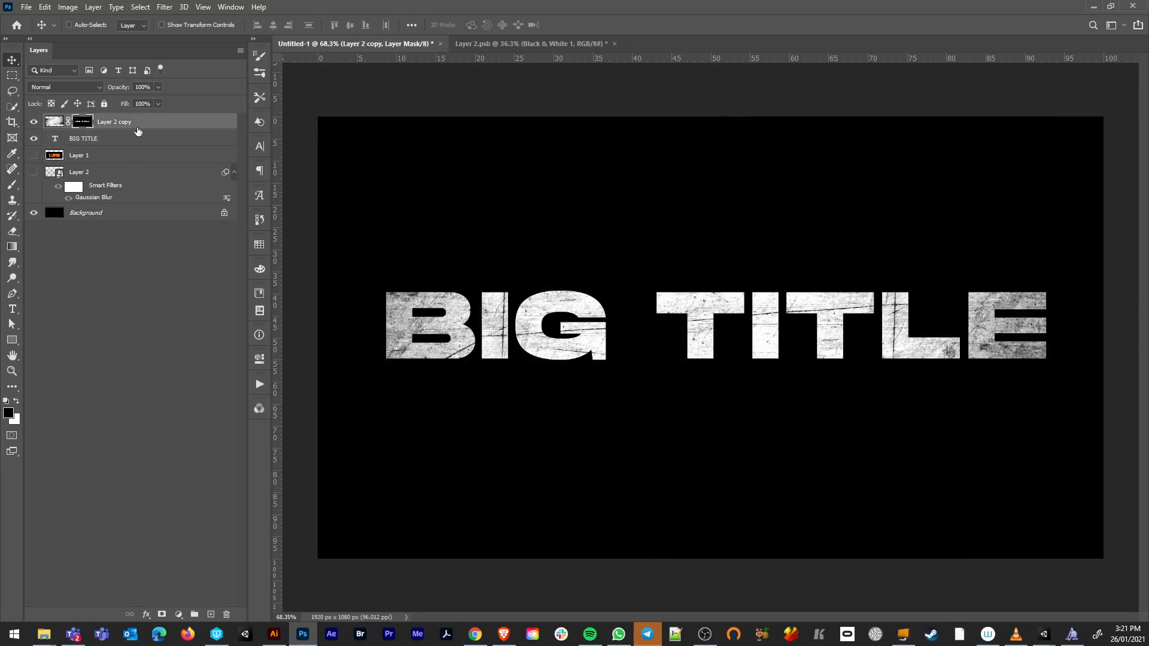
Copy the whole Black & White 1 texture in the Layer 2.psb document, inspect its scratches and deselect it
click(533, 43)
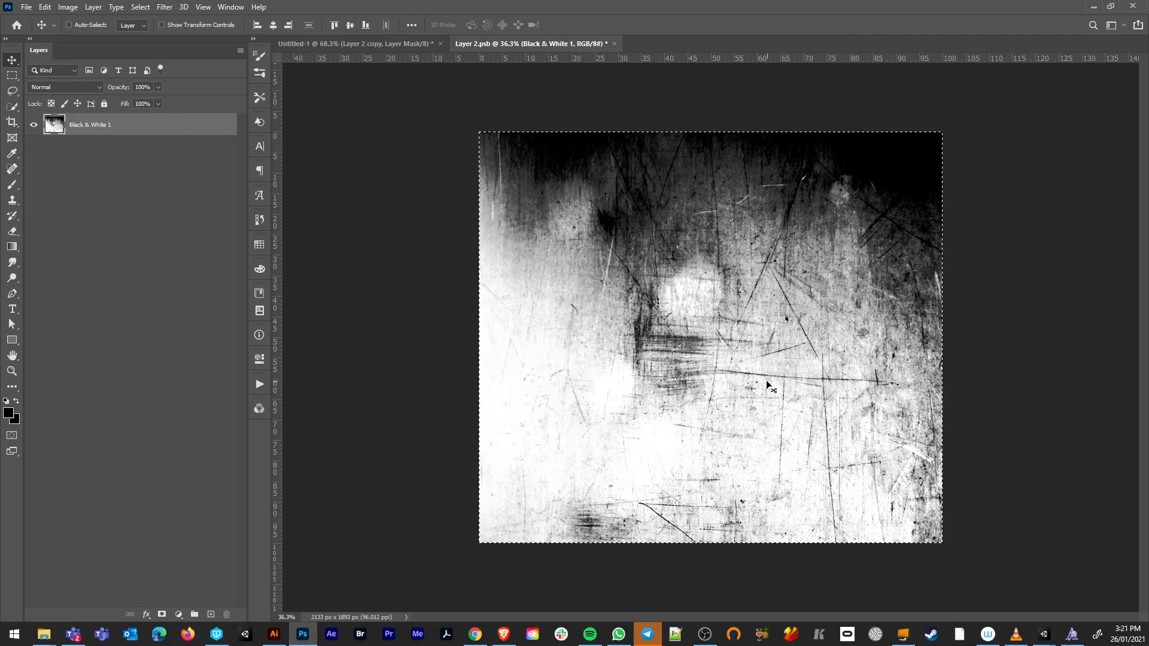
key(ctrl+c)
scroll(724, 379, up, 5)
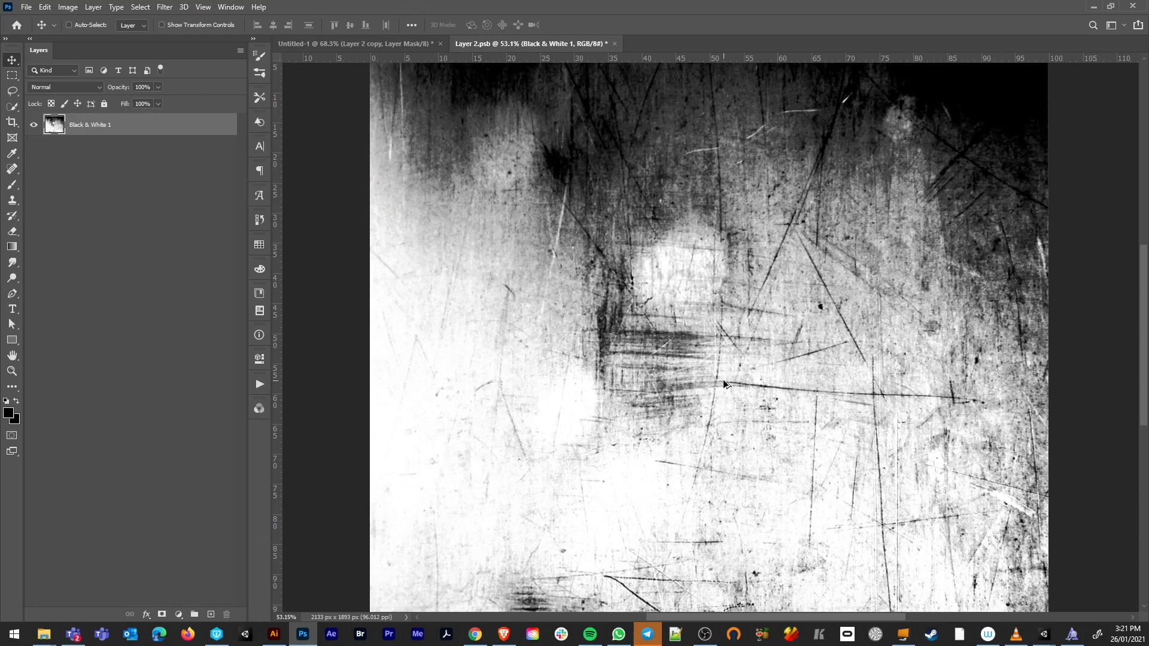
scroll(725, 382, up, 2)
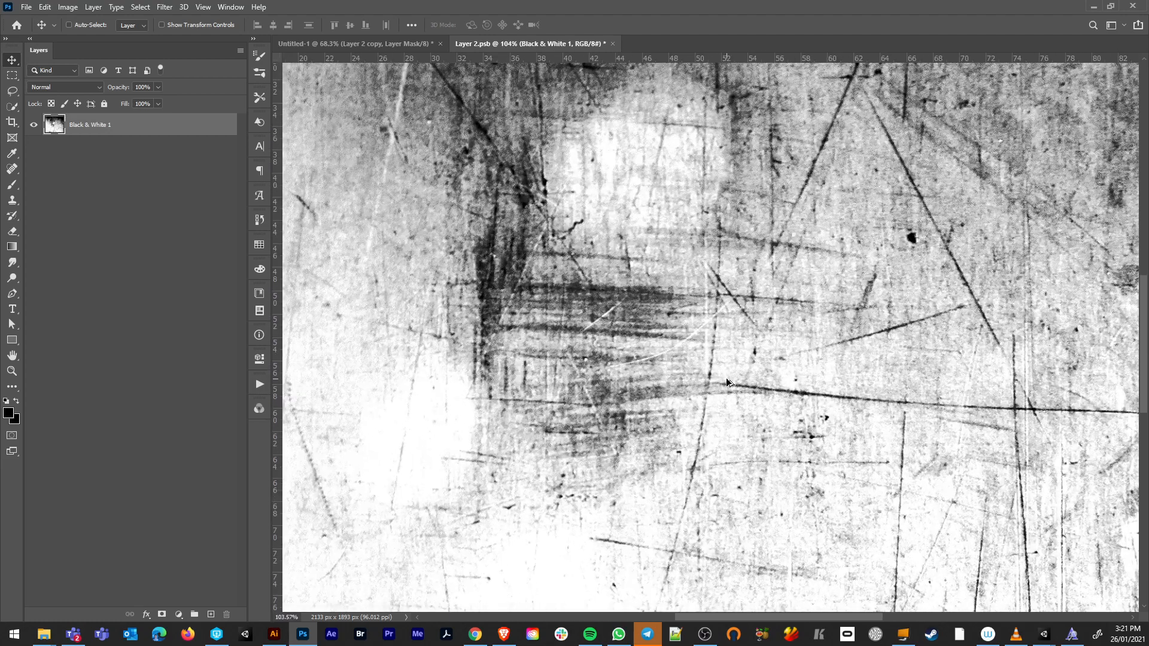
scroll(726, 379, down, 5)
scroll(726, 377, down, 2)
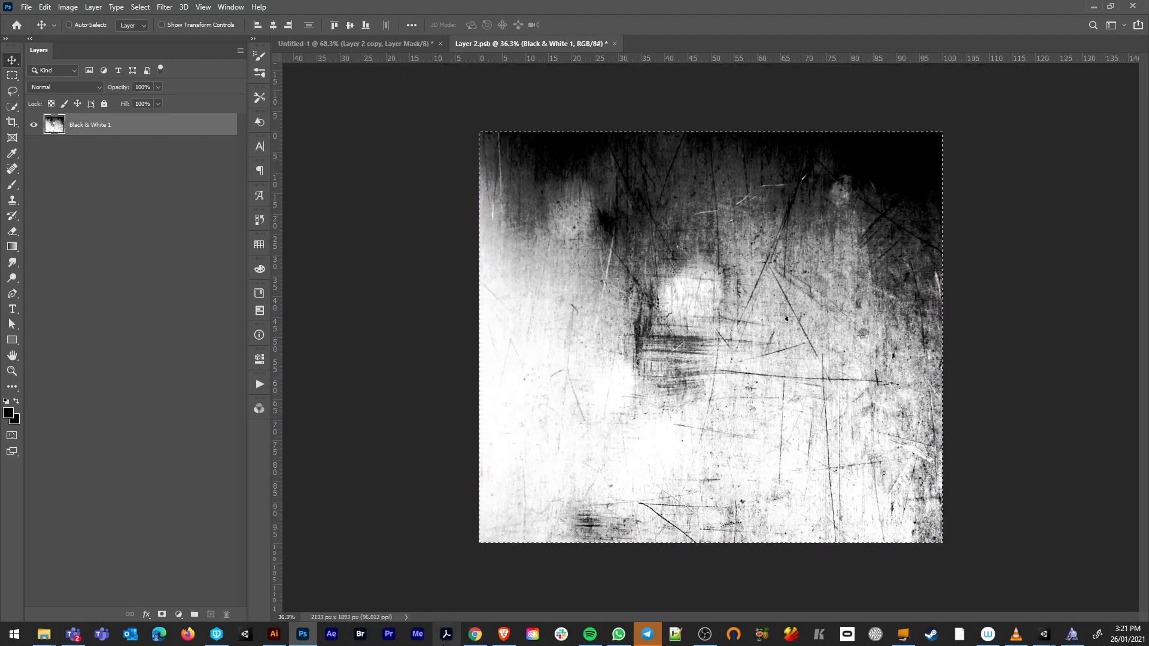
key(ctrl+d)
Switch to Illustrator, create a 1920 x 1080 px Web-Large document and paste the scratch texture into it
click(273, 634)
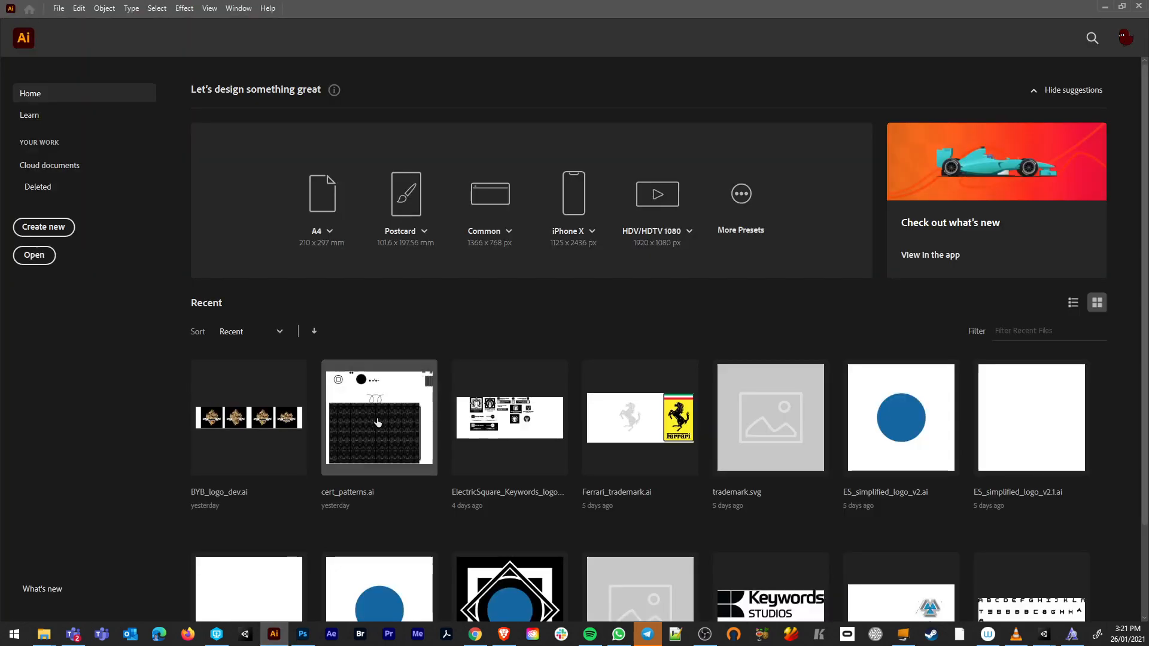
key(ctrl+n)
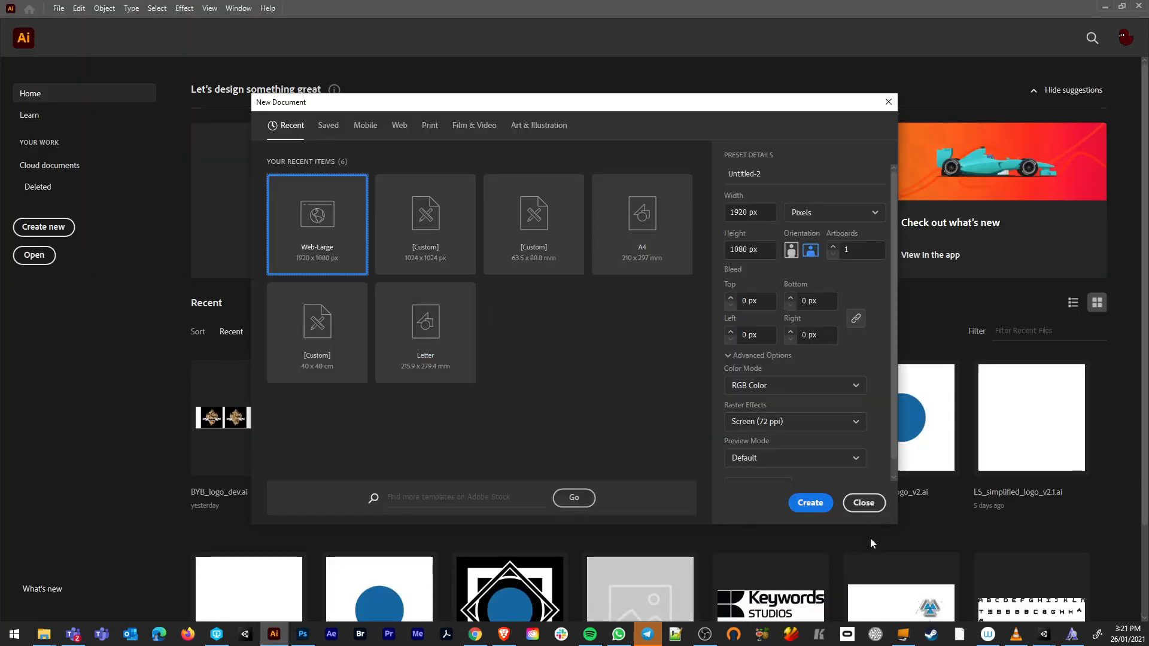
key(Escape)
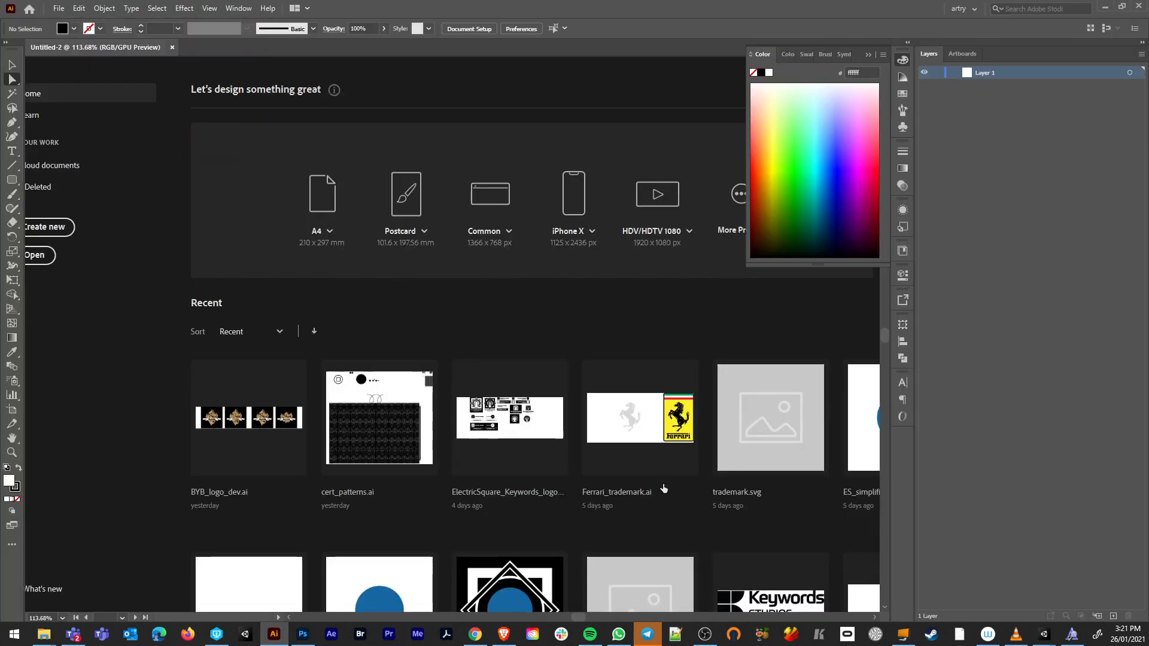
key(ctrl+v)
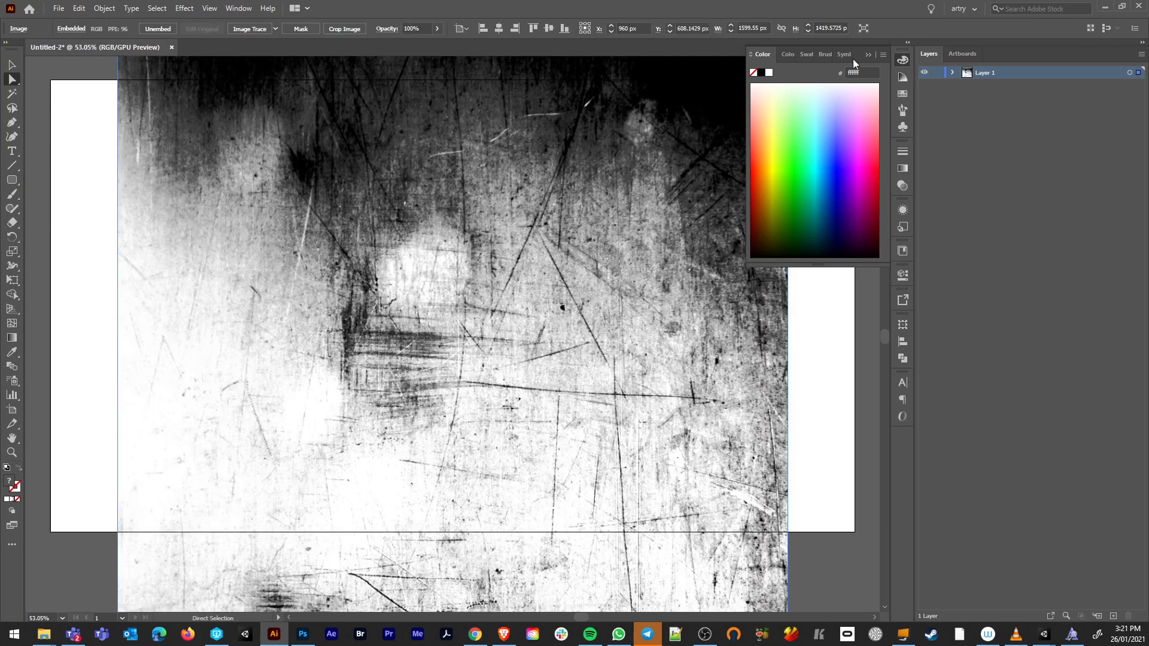
Collapse the floating color controls and run Image Trace on the pasted texture with the default preset
click(867, 54)
click(254, 33)
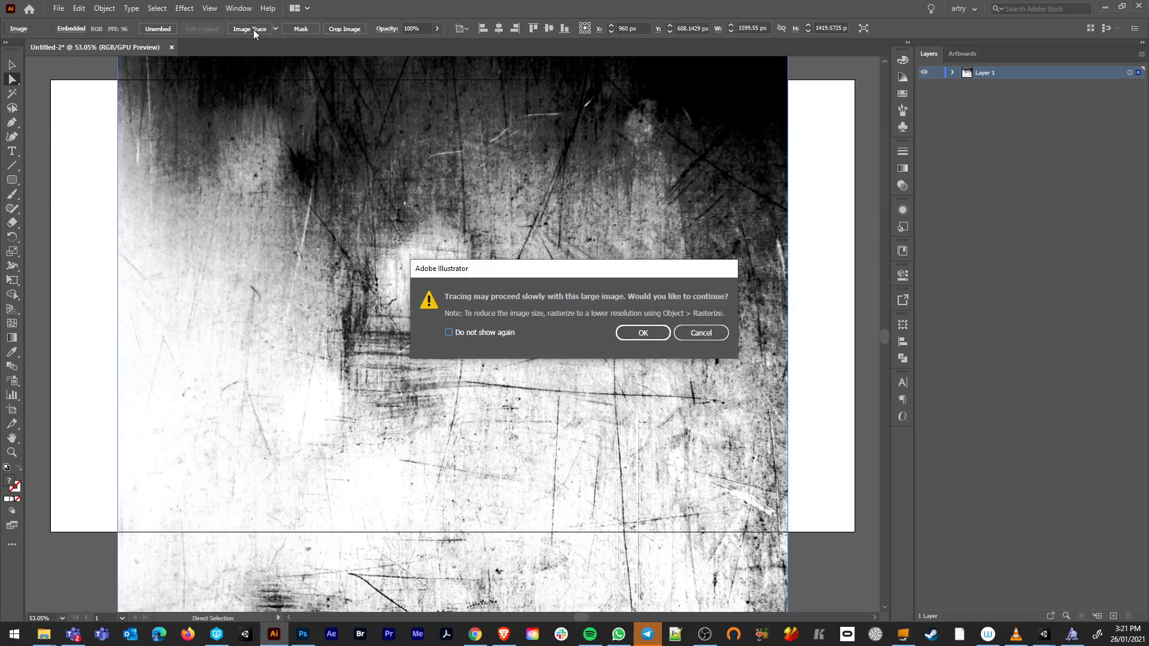
click(634, 333)
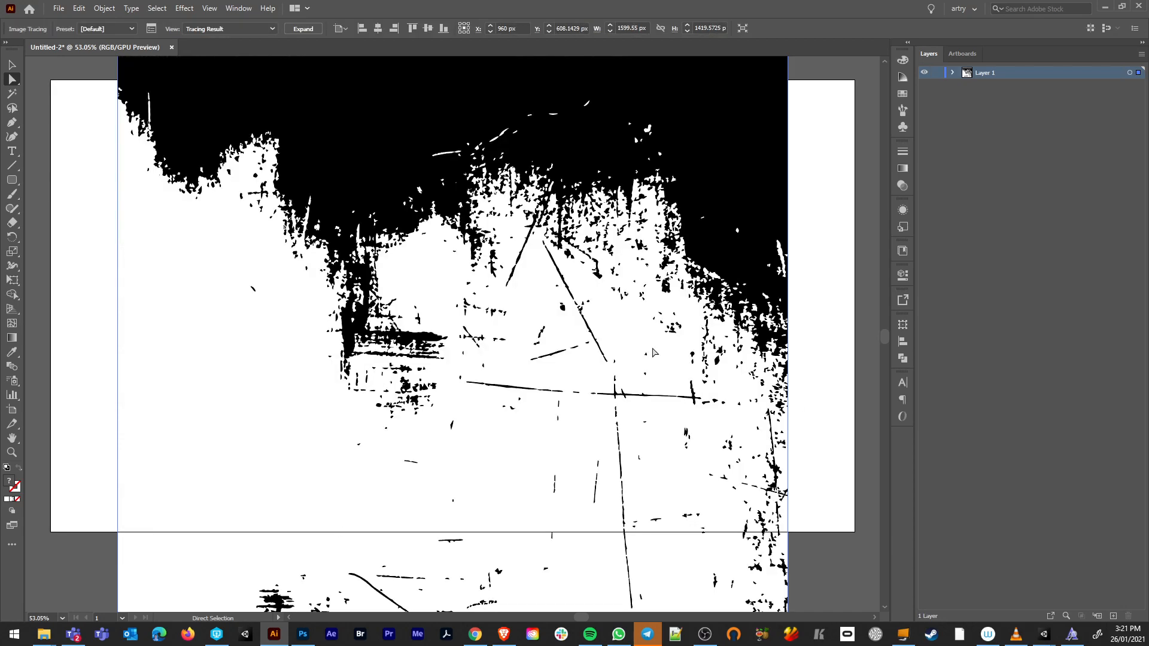
Expand the image trace of the scratch texture and delete its large white background shape
scroll(567, 347, down, 3)
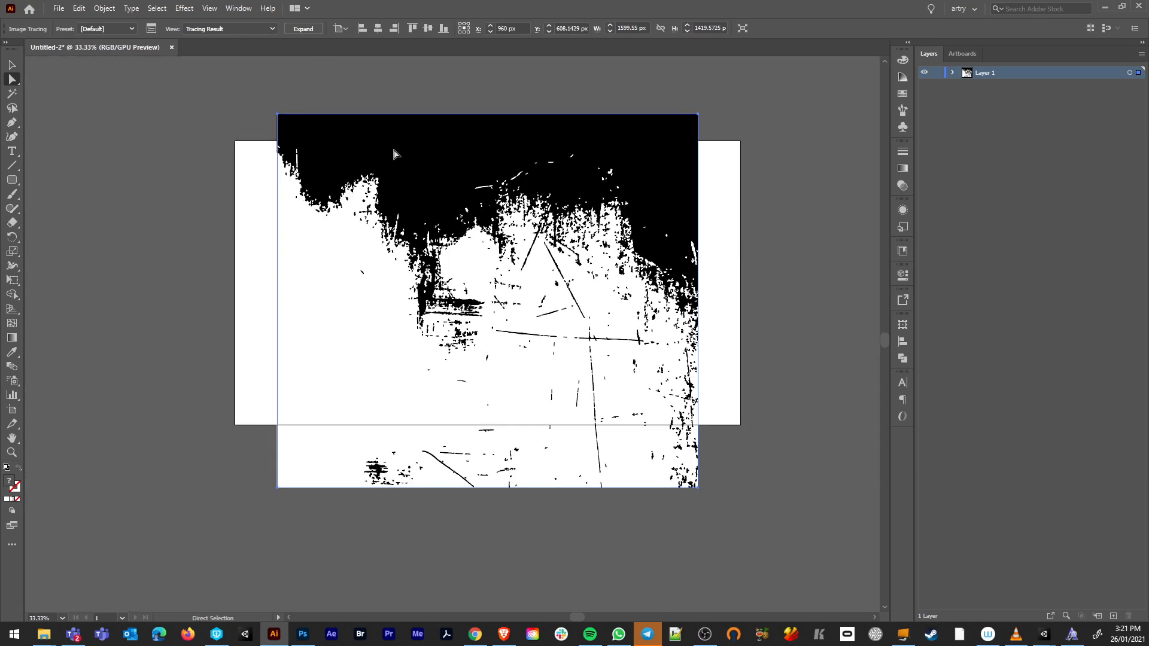
click(305, 30)
click(335, 367)
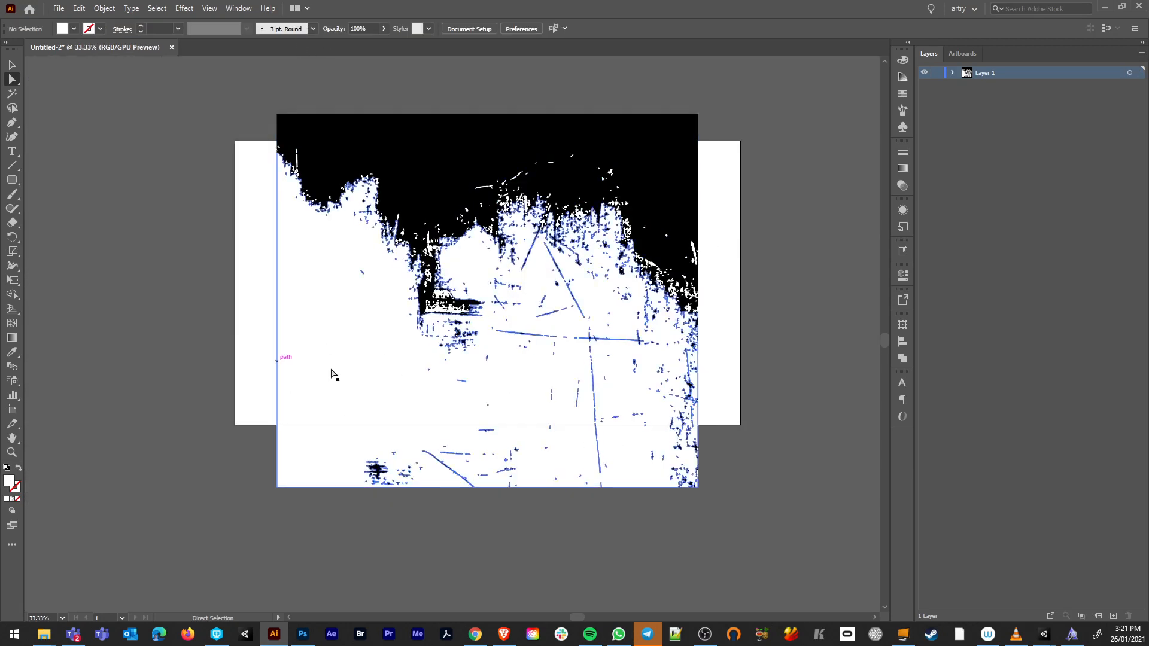
click(337, 369)
key(Delete)
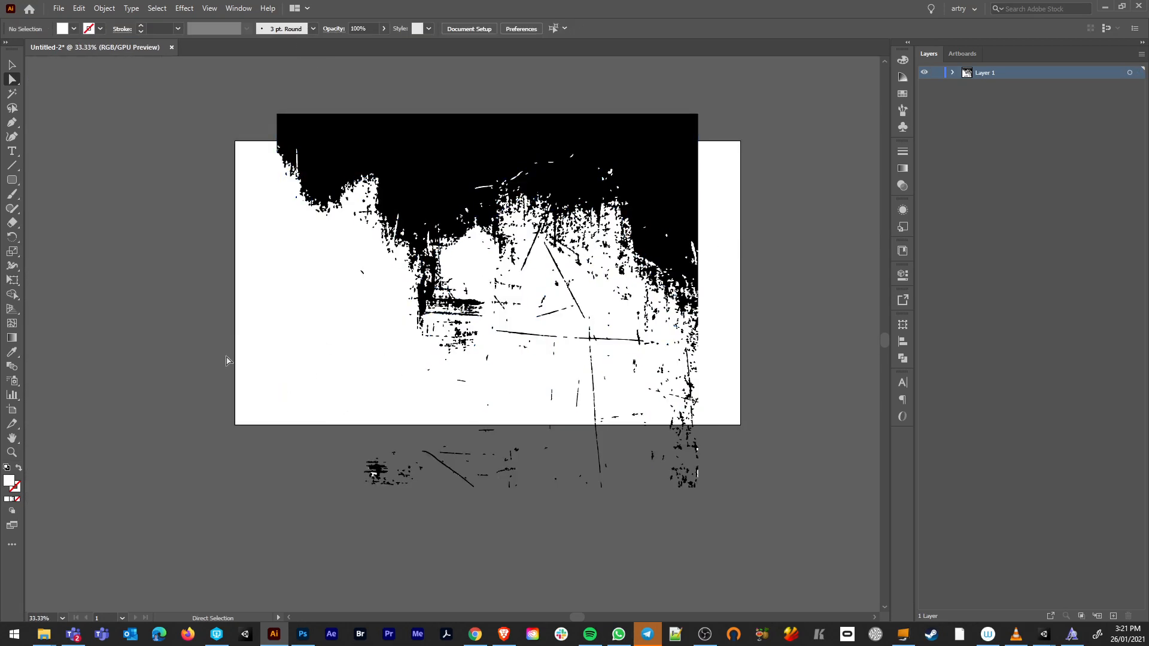
Delete the large solid black shape across the upper part of the traced texture
drag(406, 133, 407, 133)
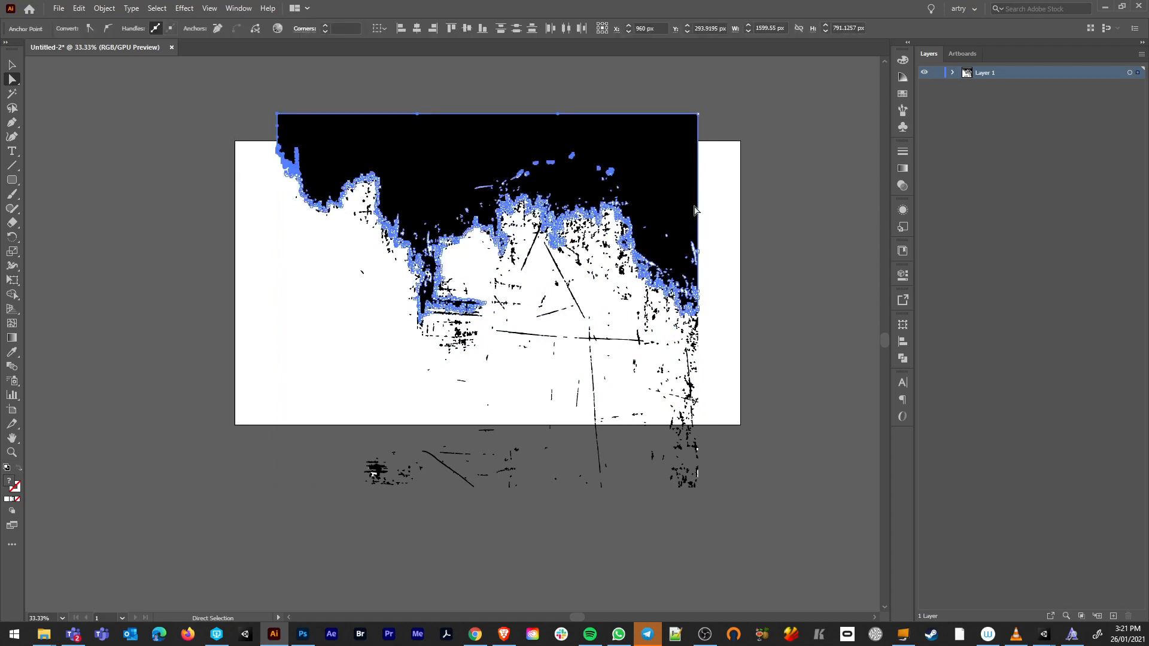
key(Delete)
key(Delete)
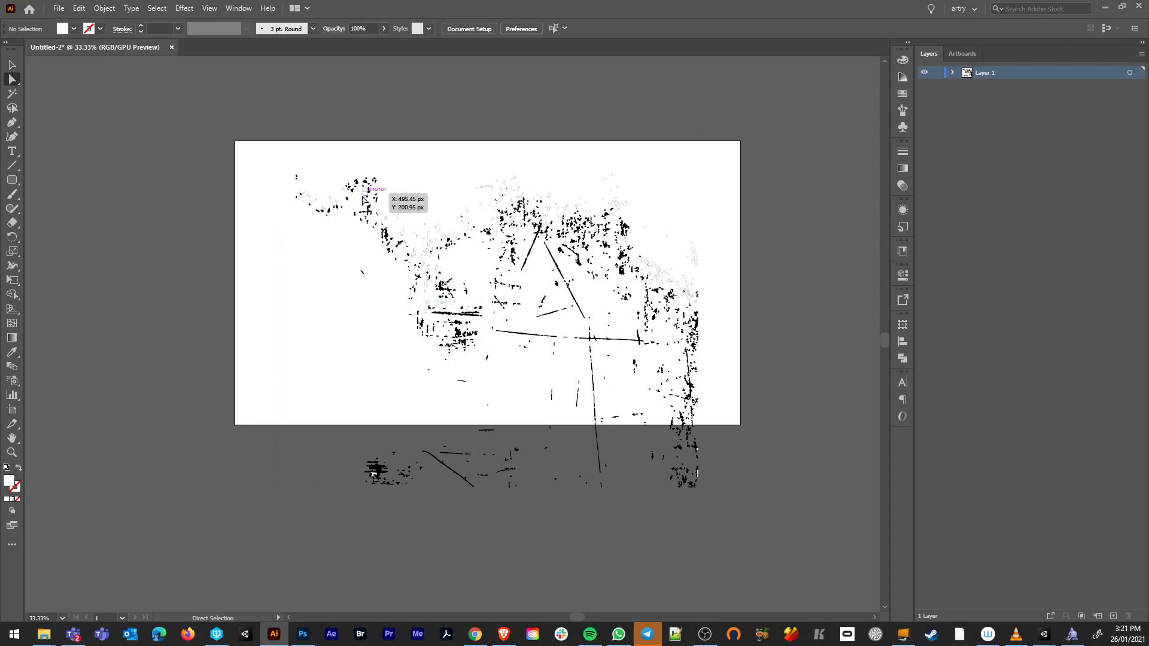
Select one leftover white fragment, extend the selection to all matching white fragments and remove them
click(417, 236)
click(156, 9)
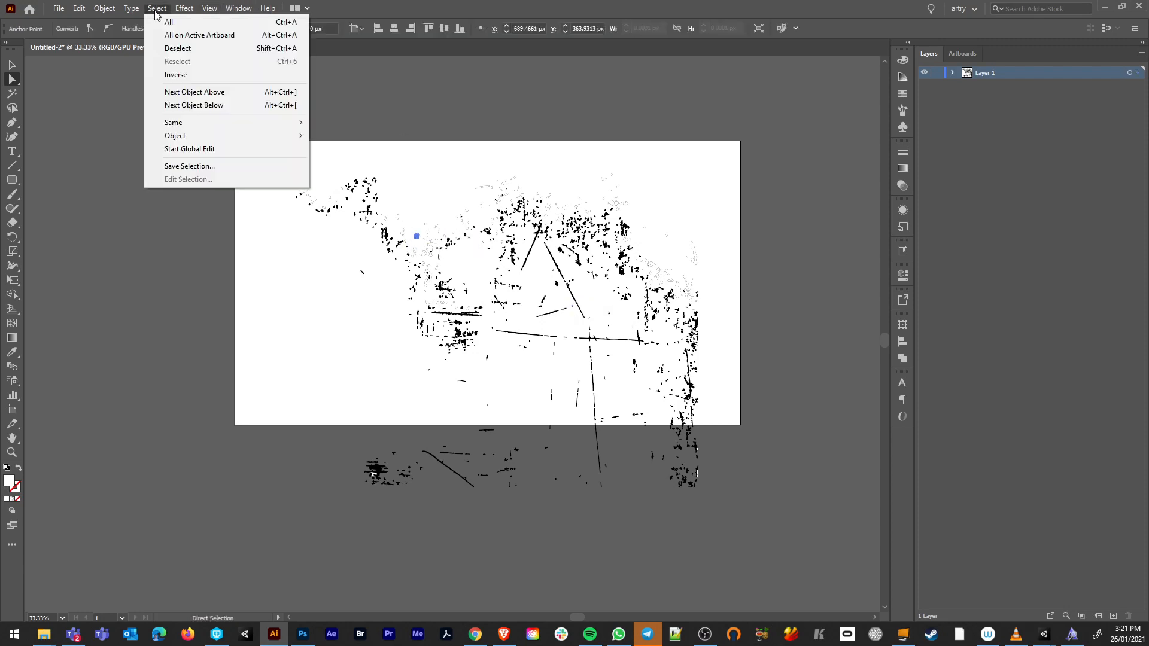
mouse_move(185, 121)
click(394, 121)
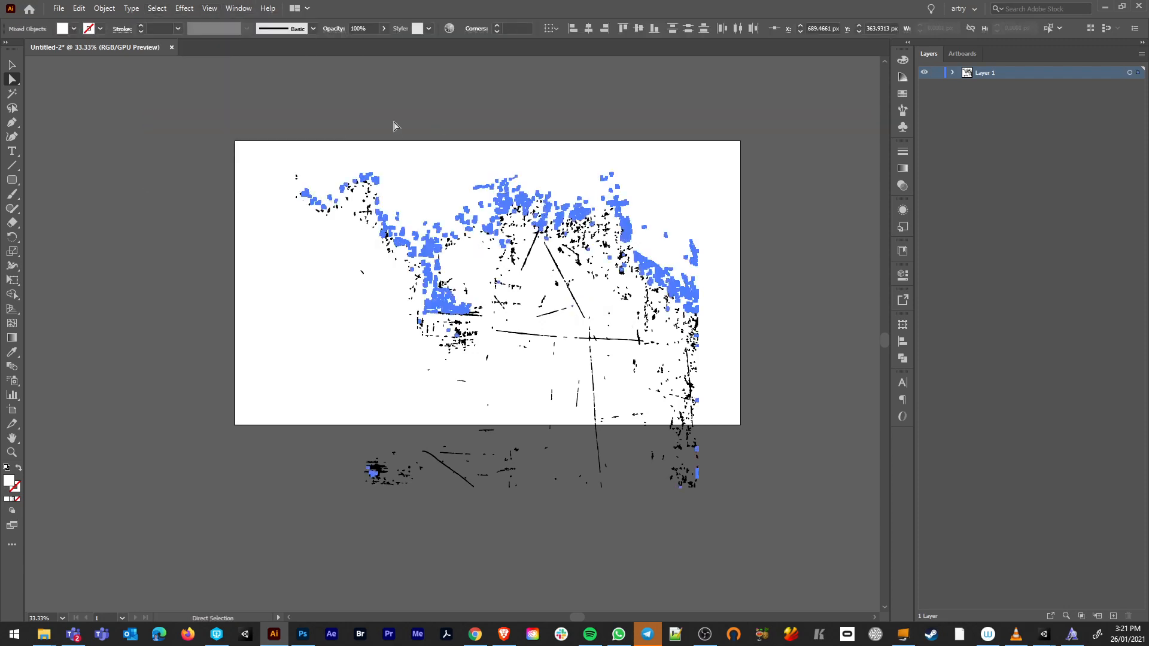
click(394, 125)
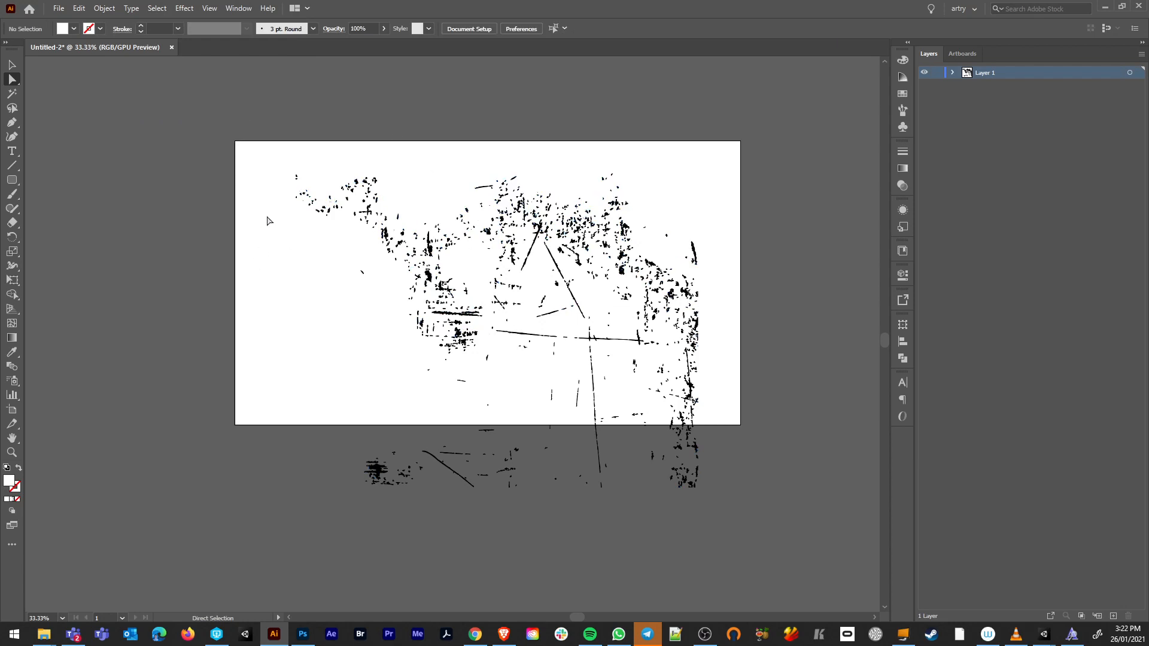
Delete the stray scratch fragments along the texture's left side, its straight right edge and the cluster at the upper middle
drag(241, 108, 409, 529)
key(Delete)
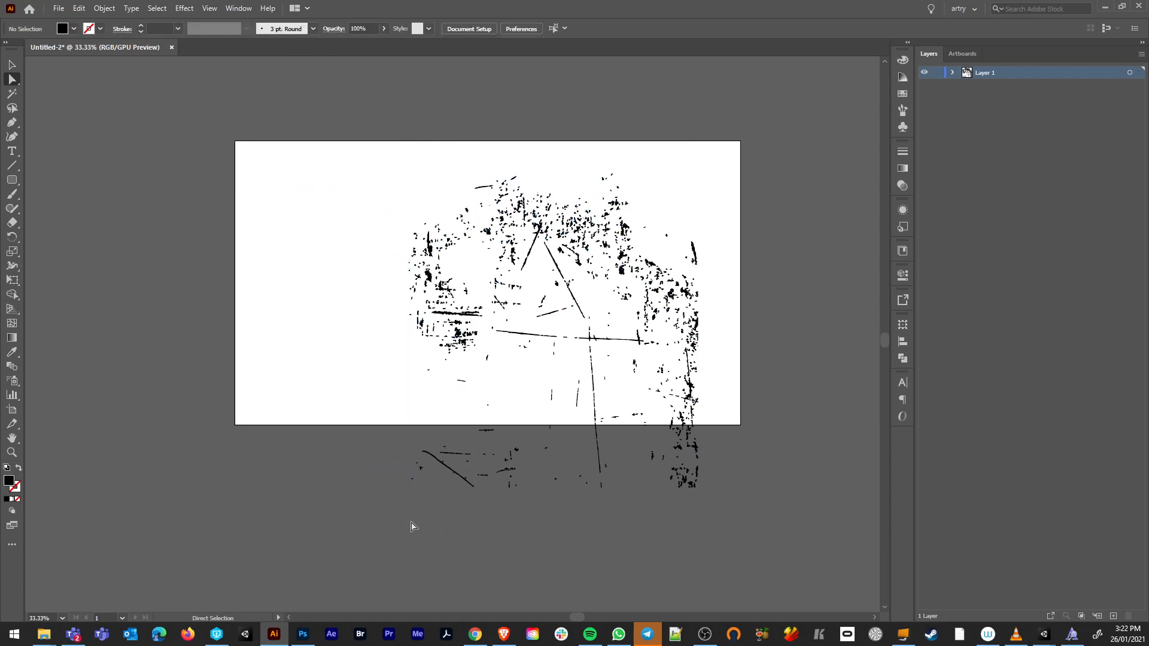
drag(729, 476, 690, 559)
key(Delete)
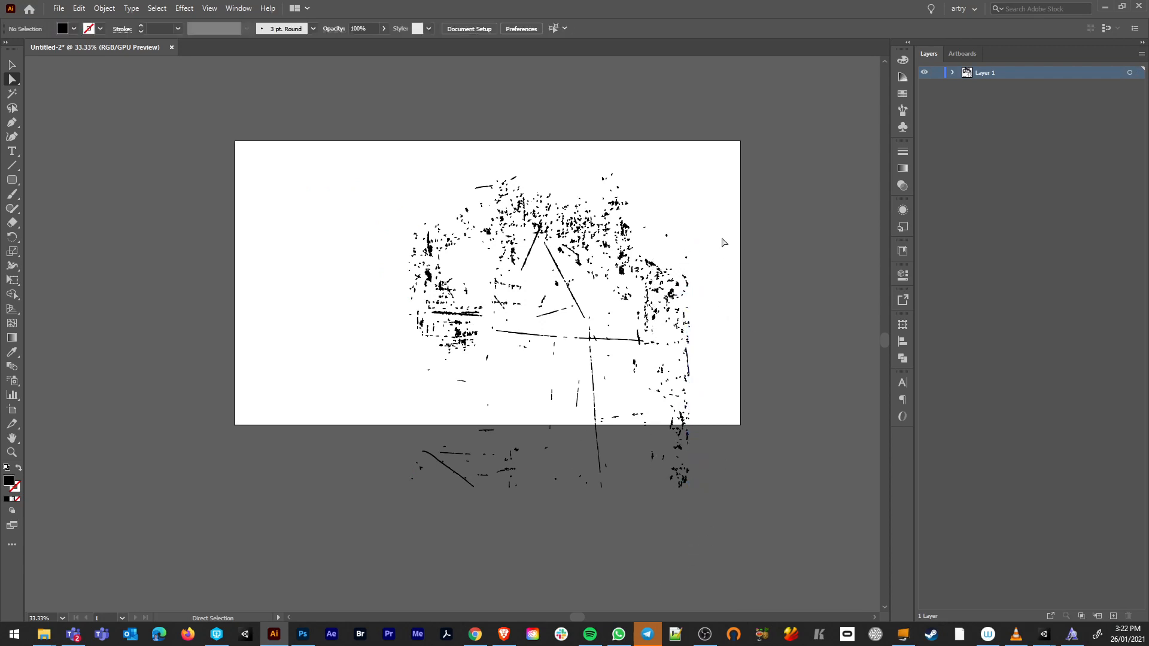
drag(681, 281, 682, 282)
key(Delete)
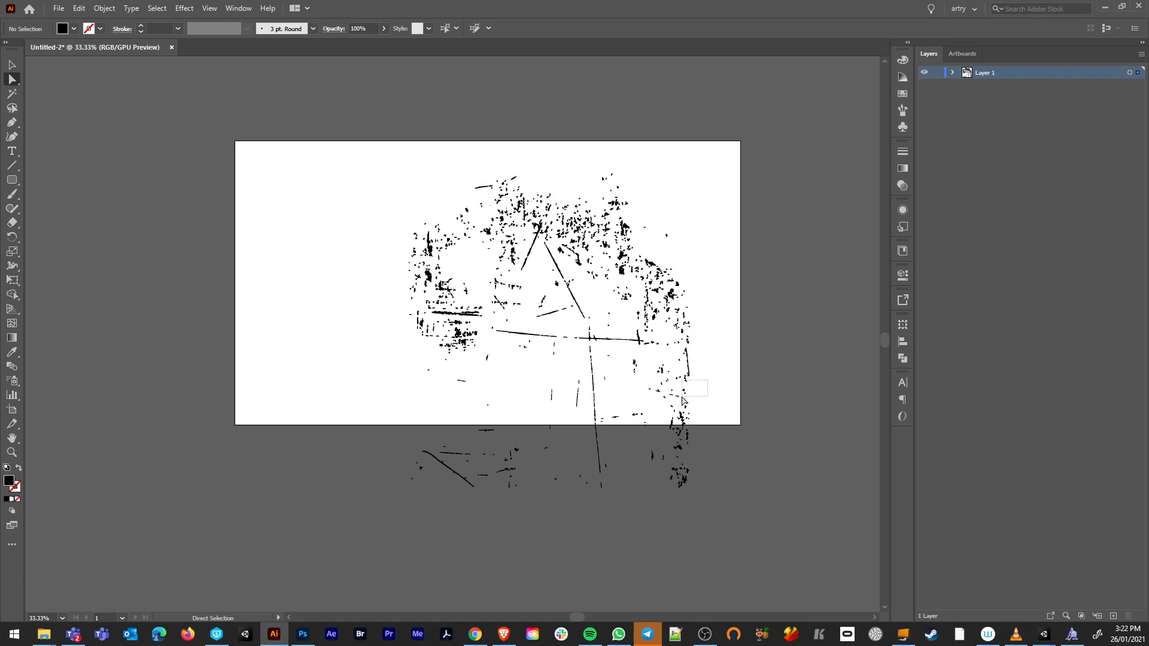
drag(686, 405, 682, 402)
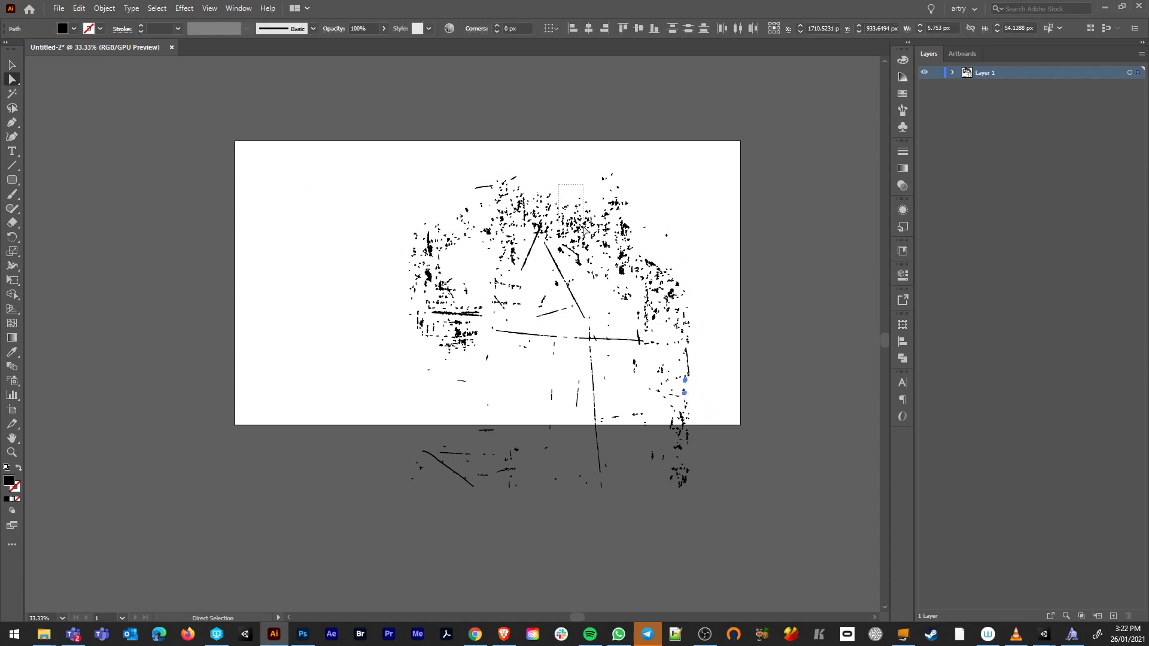
drag(584, 229, 584, 231)
key(Delete)
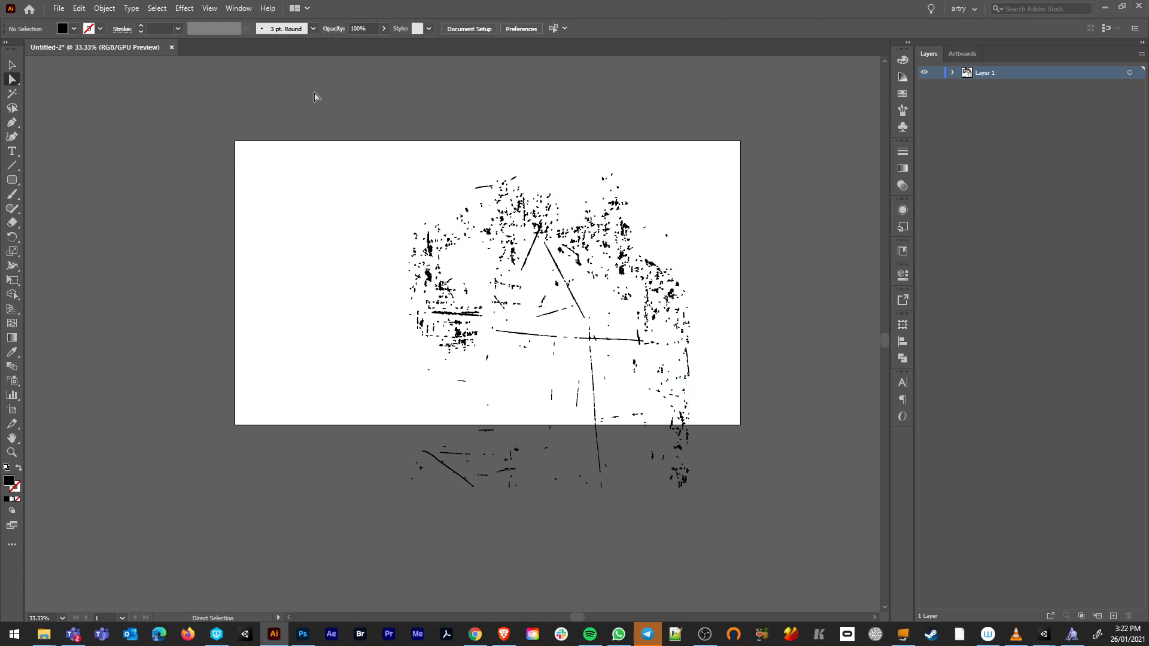
Select all remaining scratches, move them up and left onto the artboard and rotate them 90° counterclockwise
drag(316, 97, 719, 525)
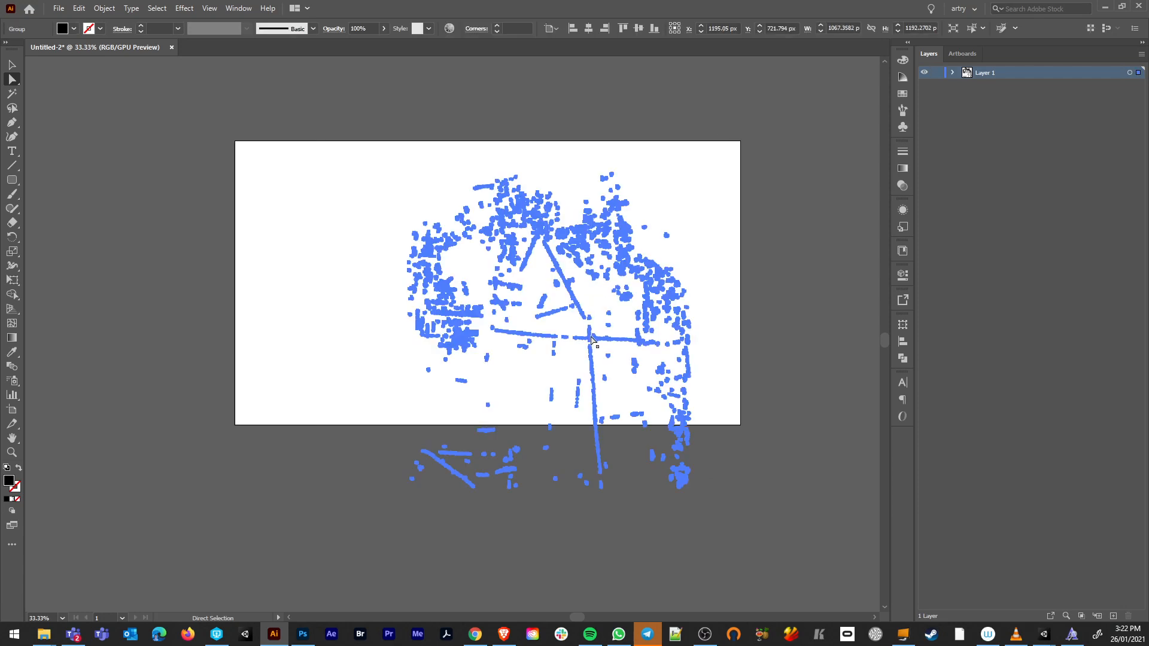
drag(591, 339, 497, 288)
key(r)
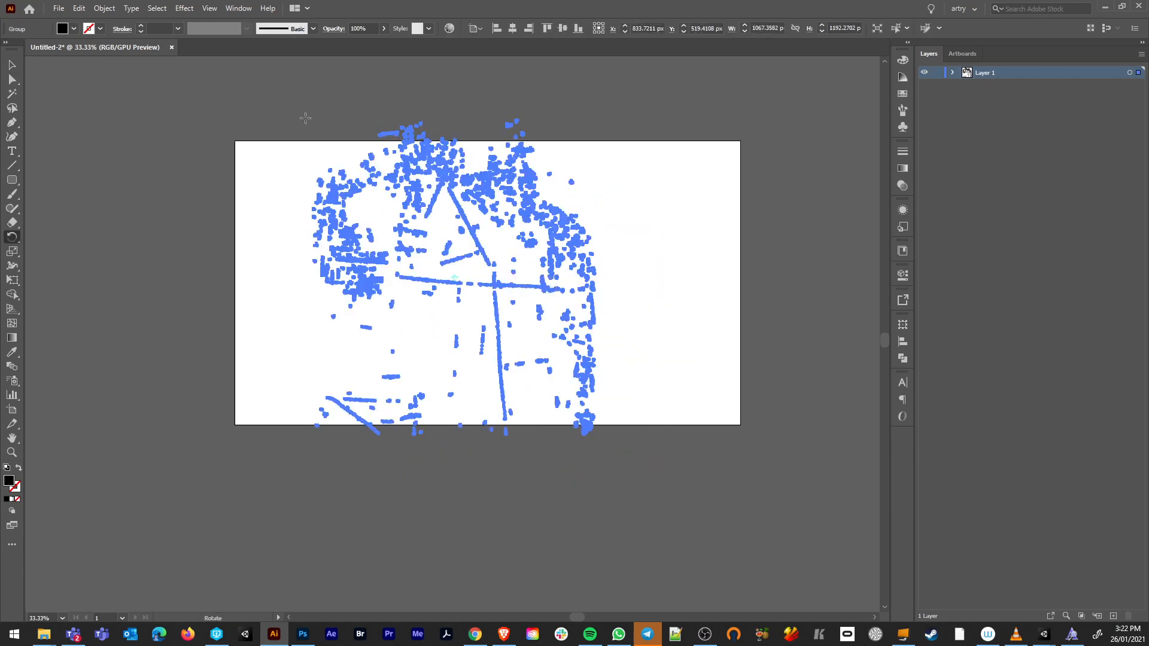
drag(305, 118, 280, 382)
key(Return)
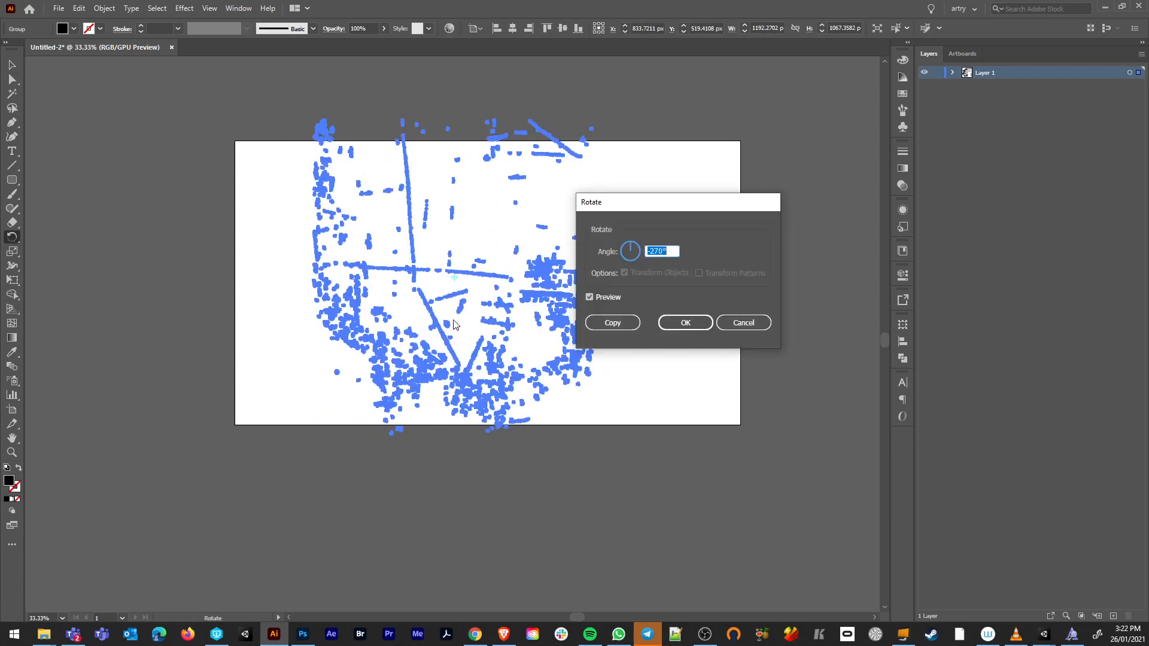
click(742, 323)
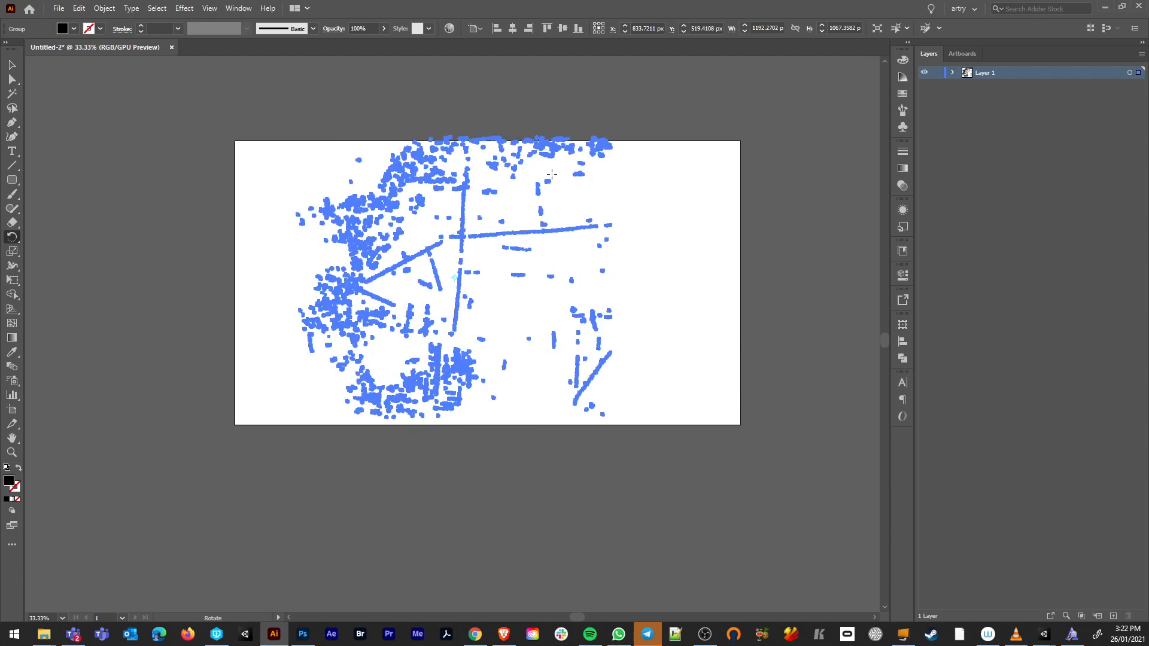
Duplicate the scratch group about 1065 px horizontally to the right and rotate the copy 180°
key(v)
drag(460, 219, 745, 226)
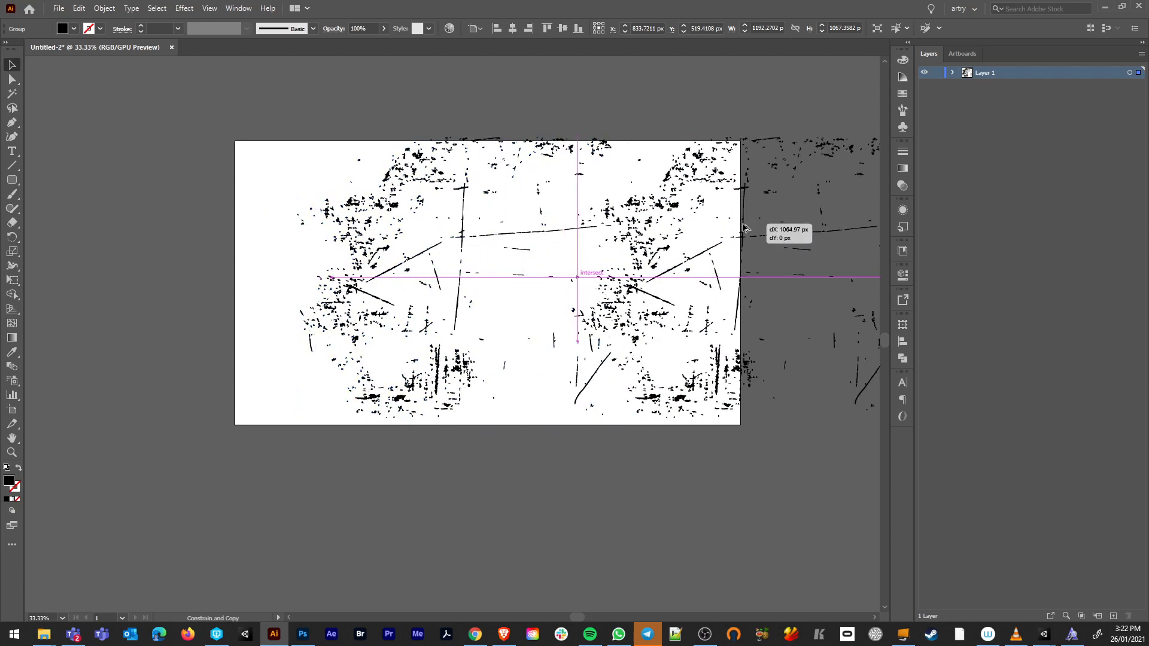
key(r)
drag(593, 153, 878, 410)
key(a)
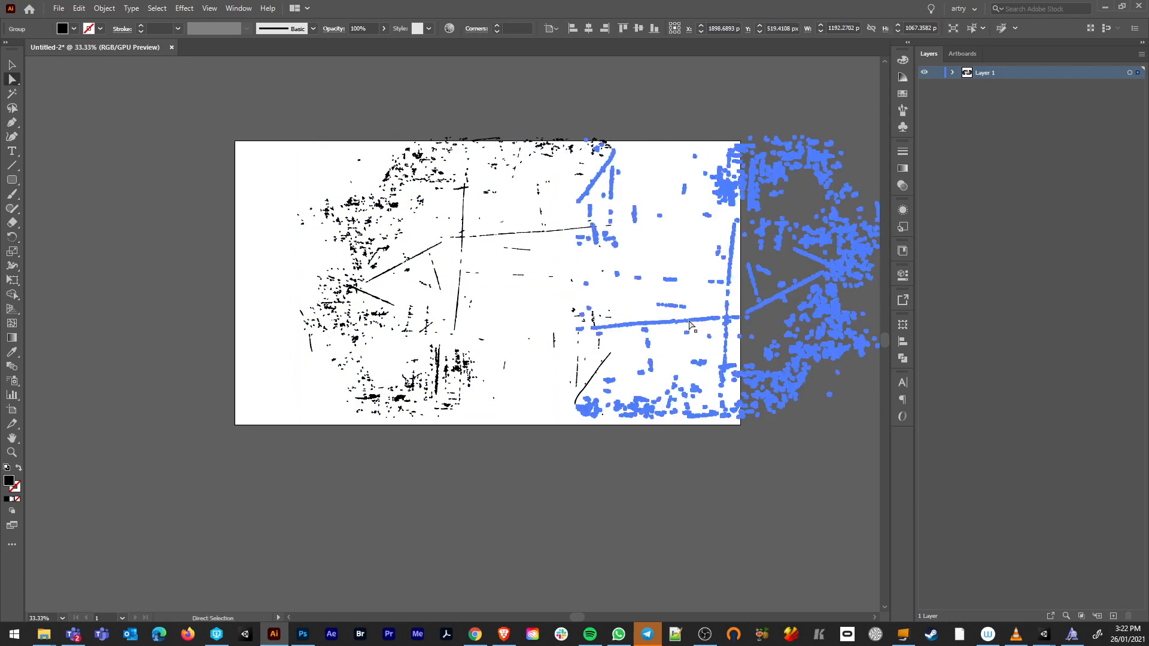
Move the rotated copy about 80 px right and 392 px up so the long scratch lines join, and deselect it
drag(688, 321, 711, 222)
key(Return)
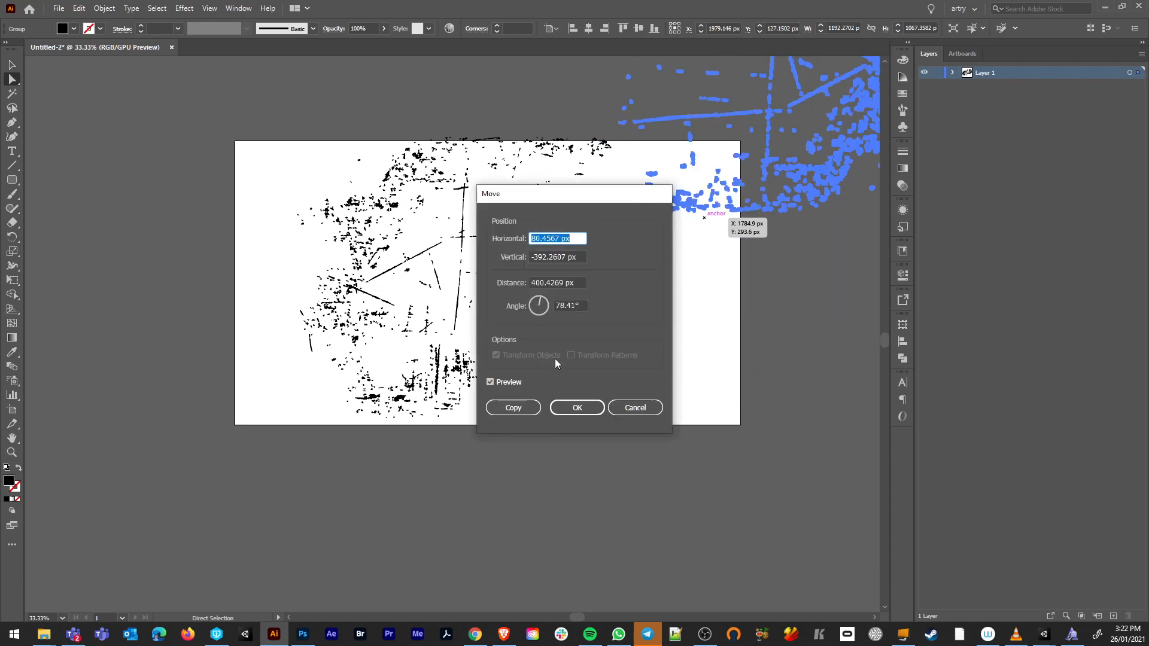
click(635, 407)
click(217, 277)
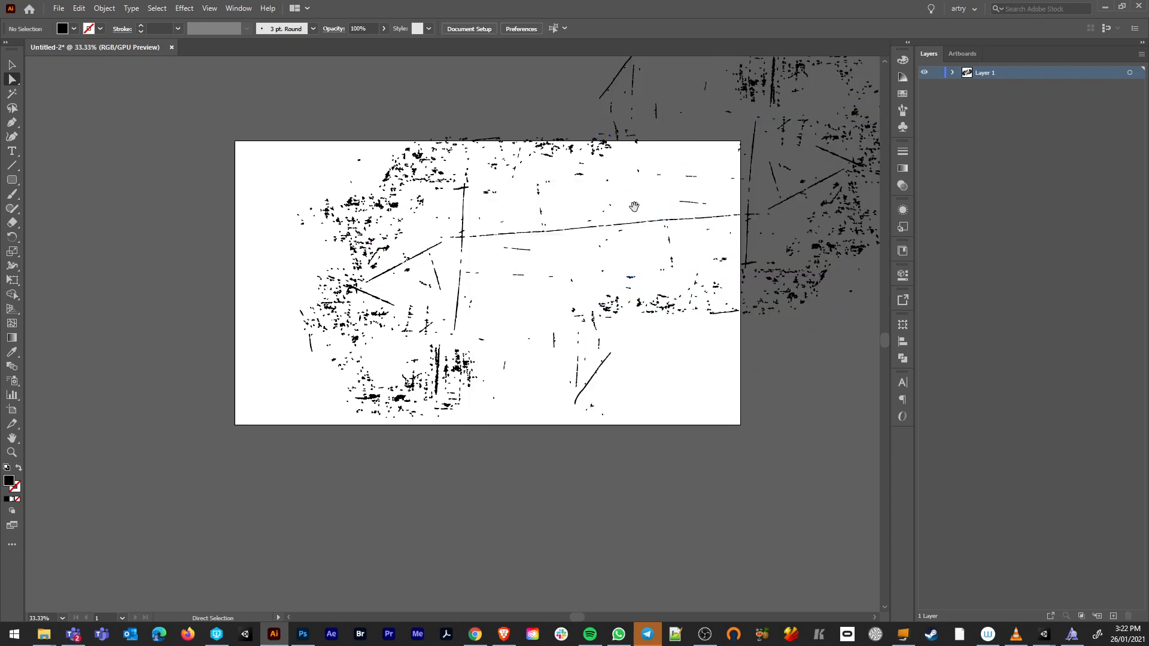
Copy all the vector scratches, switch to Photoshop and paste them into the Untitled-1 document as a shape layer
key(space)
drag(676, 195, 571, 299)
scroll(833, 512, down, 3)
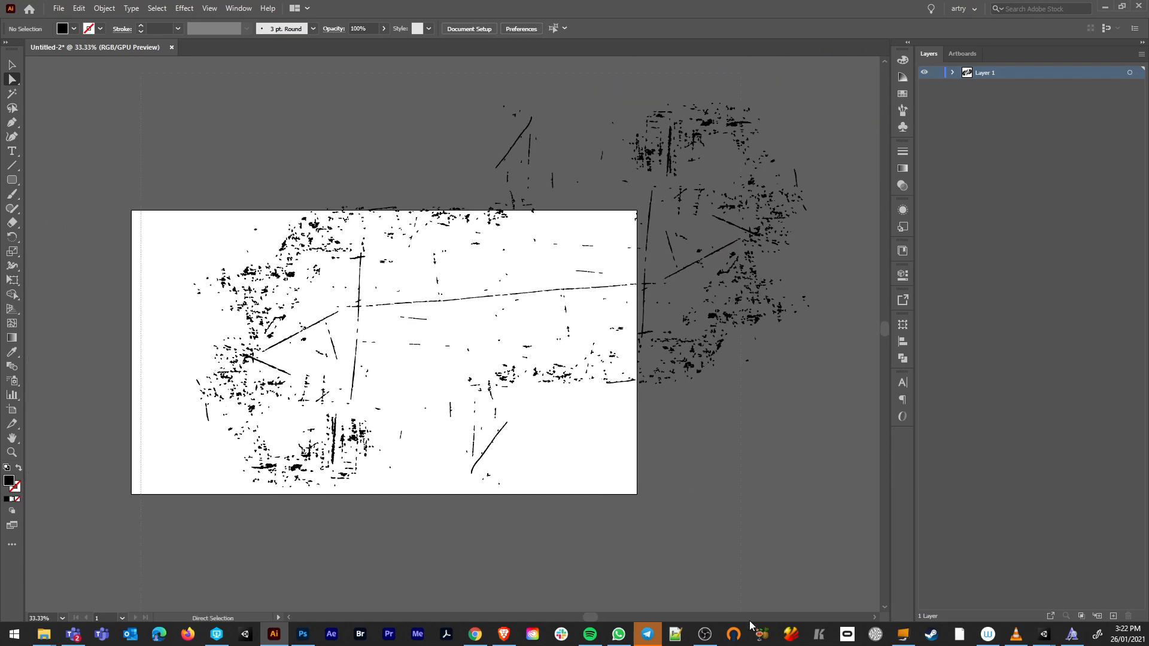
key(ctrl+a)
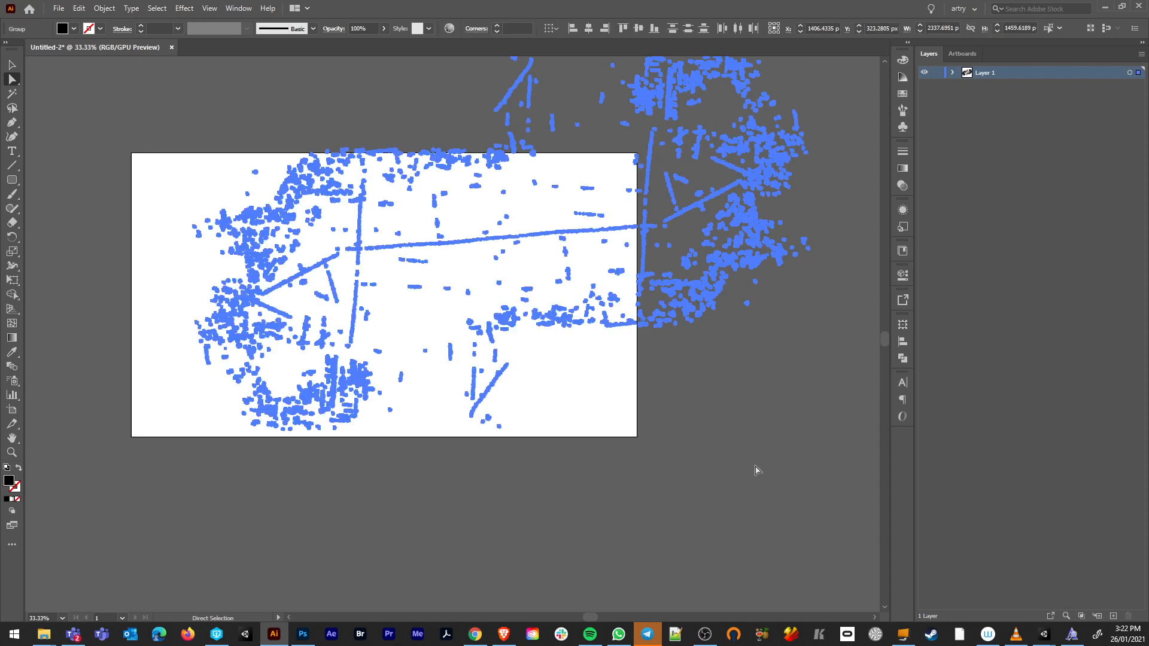
click(303, 635)
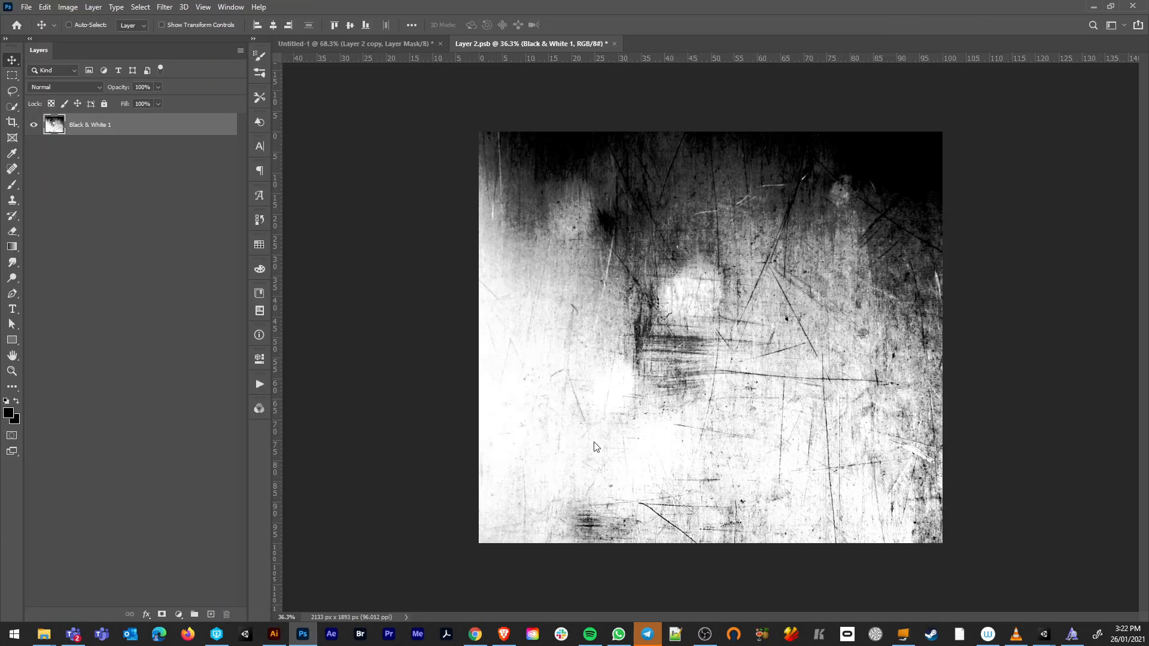
click(342, 44)
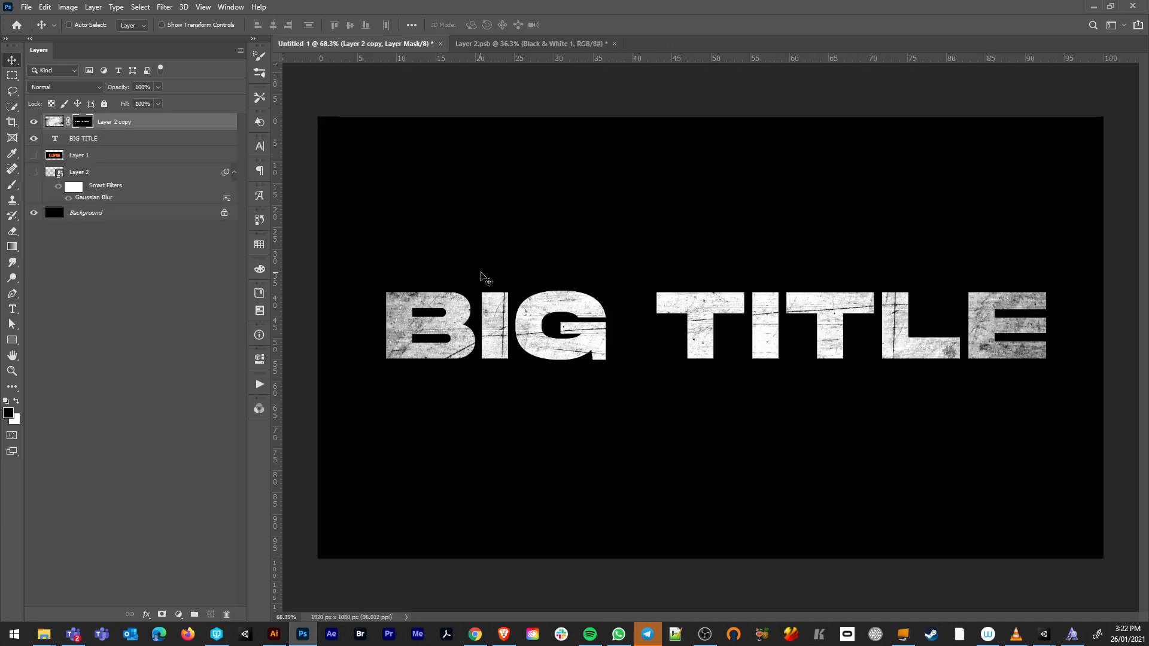
key(ctrl+v)
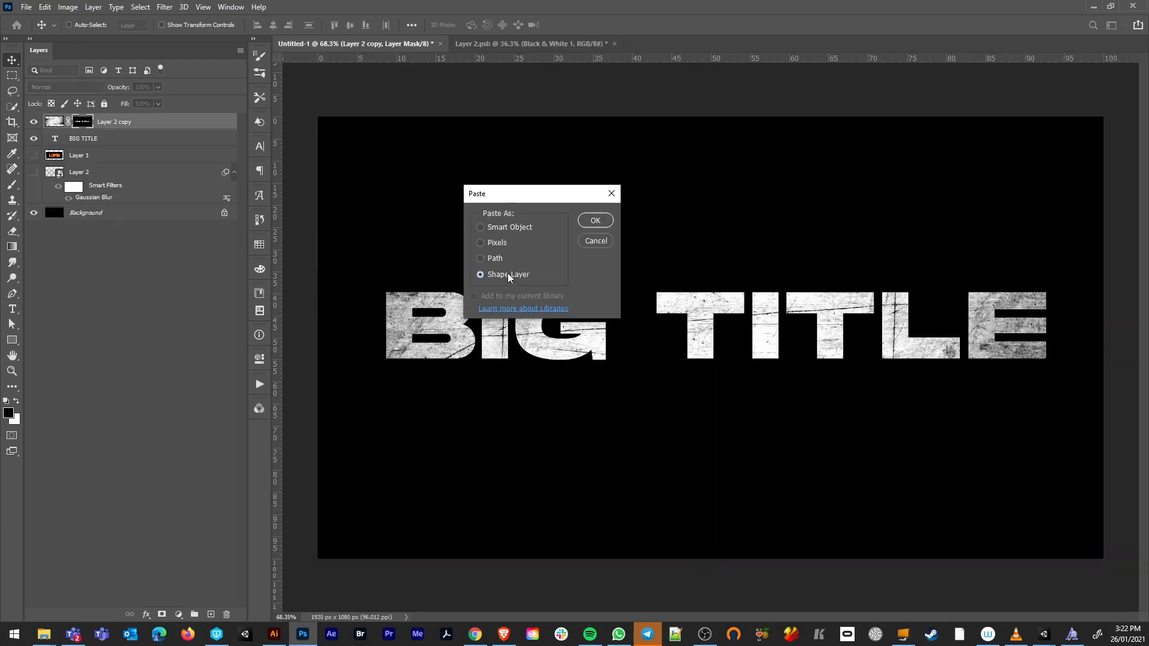
click(594, 222)
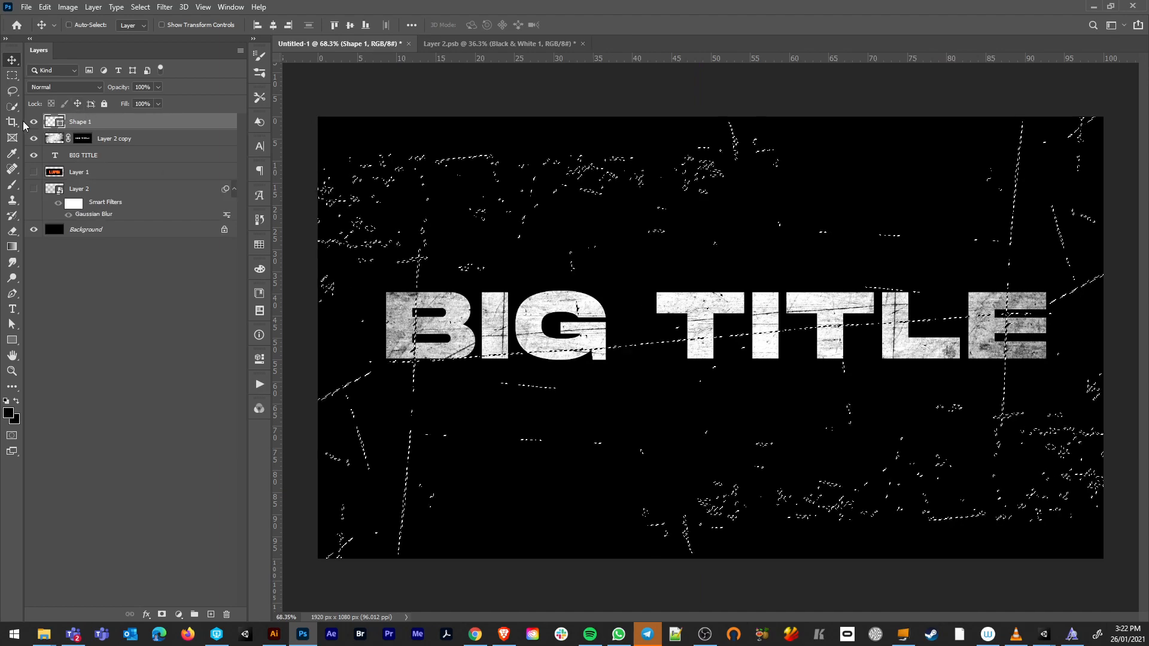
Hide Layer 2 copy, clear the selection and shift the scratch shape slightly up and right over the title
click(33, 138)
click(69, 25)
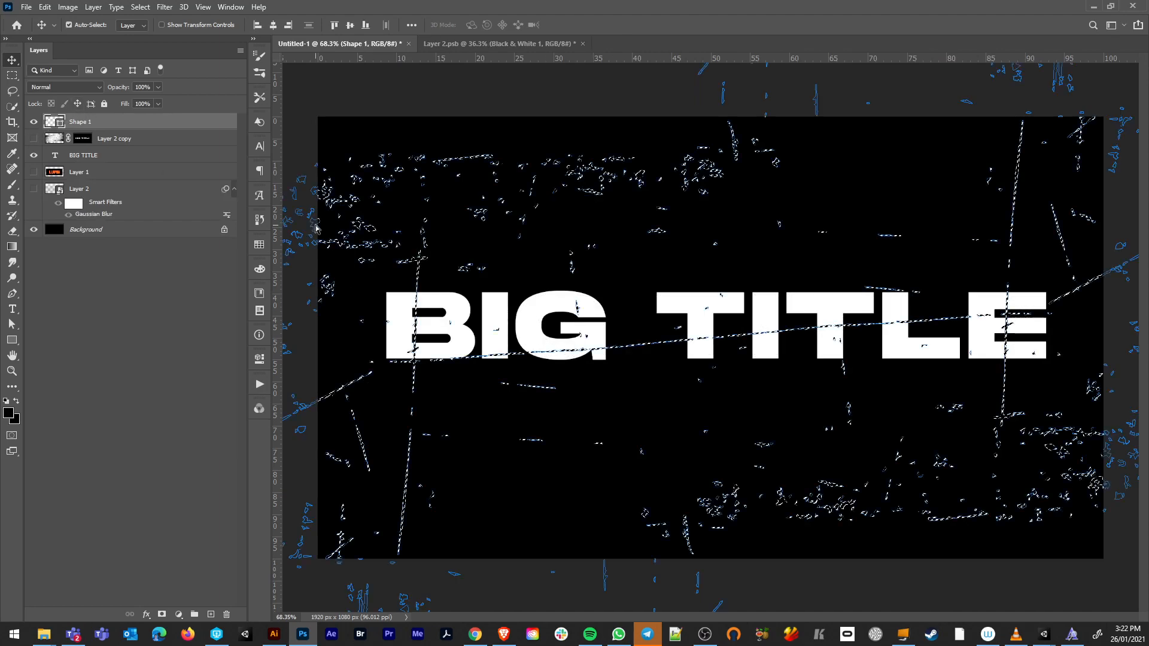
key(ctrl+d)
mouse_move(618, 340)
mouse_down()
mouse_move(633, 323)
mouse_move(603, 383)
mouse_move(602, 424)
mouse_move(620, 425)
mouse_move(640, 324)
mouse_move(662, 307)
mouse_move(649, 330)
mouse_move(617, 323)
mouse_up()
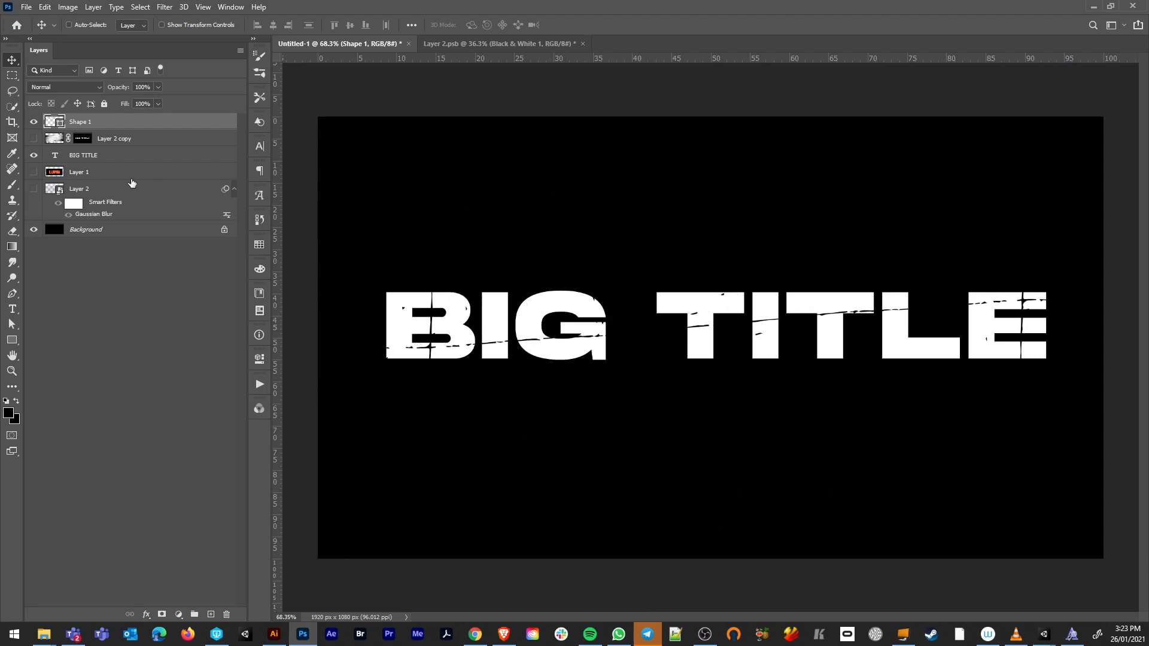
Load Shape 1 as a selection, hide that layer, add a layer mask to BIG TITLE from it and invert the mask
ctrl+click(51, 123)
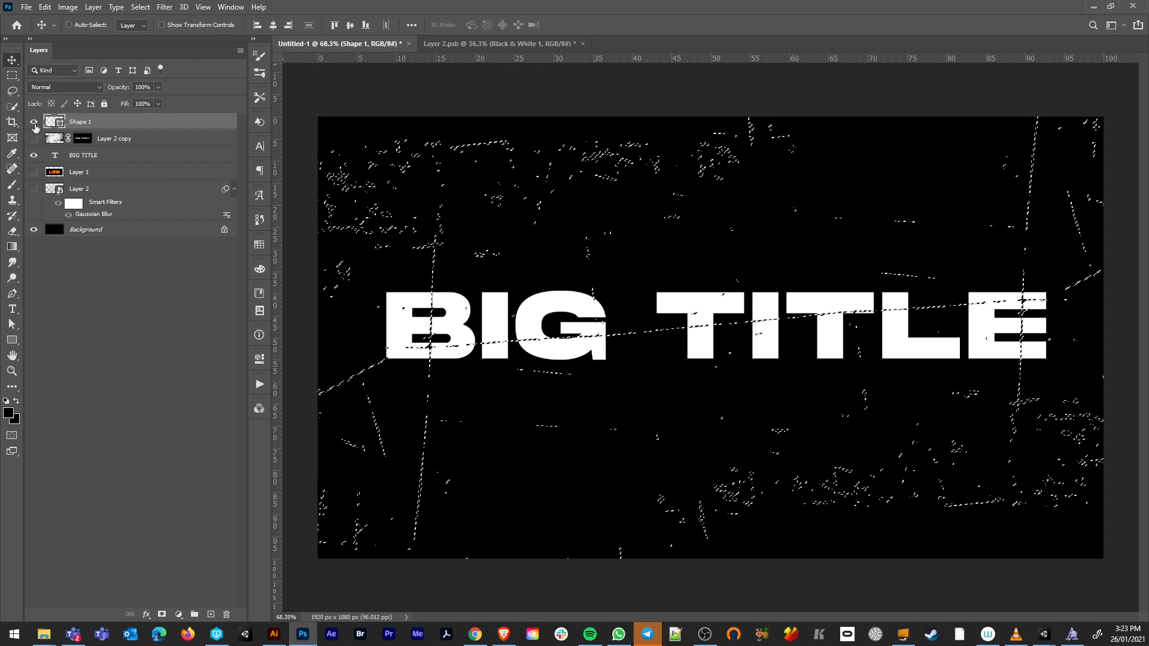
click(34, 122)
click(118, 158)
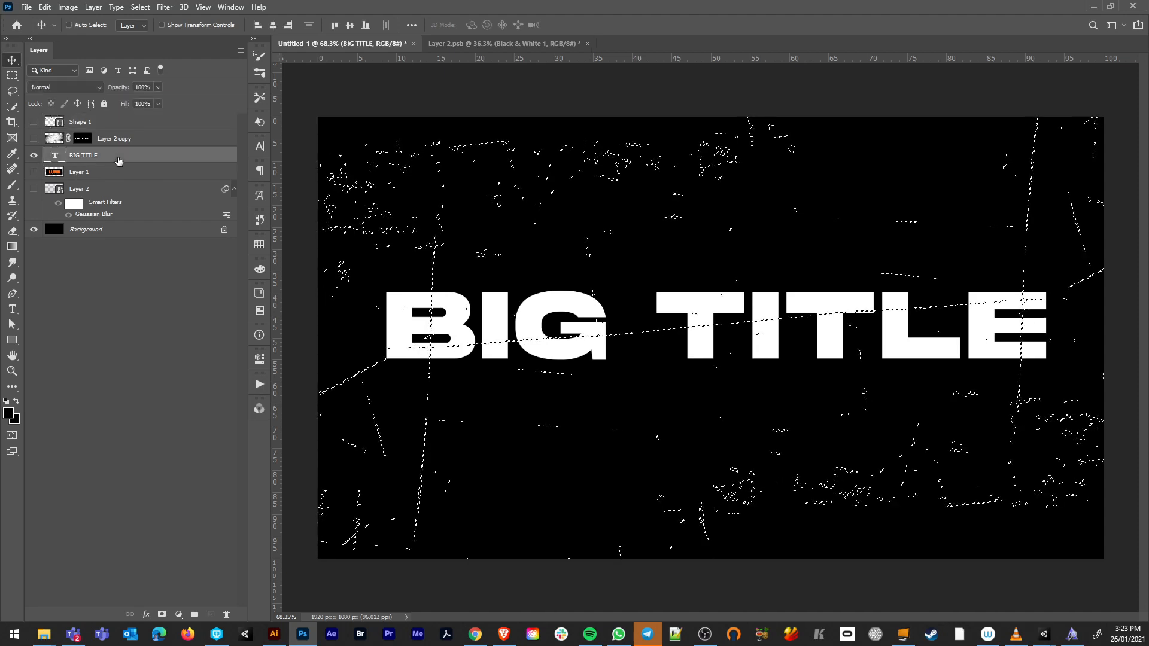
click(162, 615)
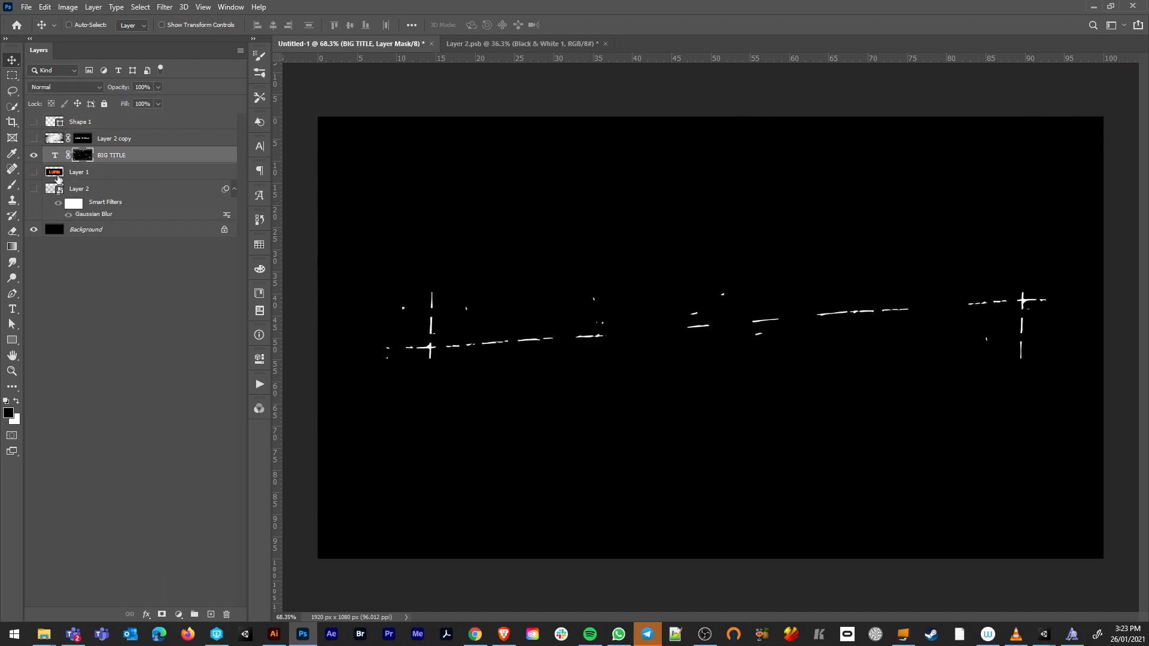
key(ctrl+i)
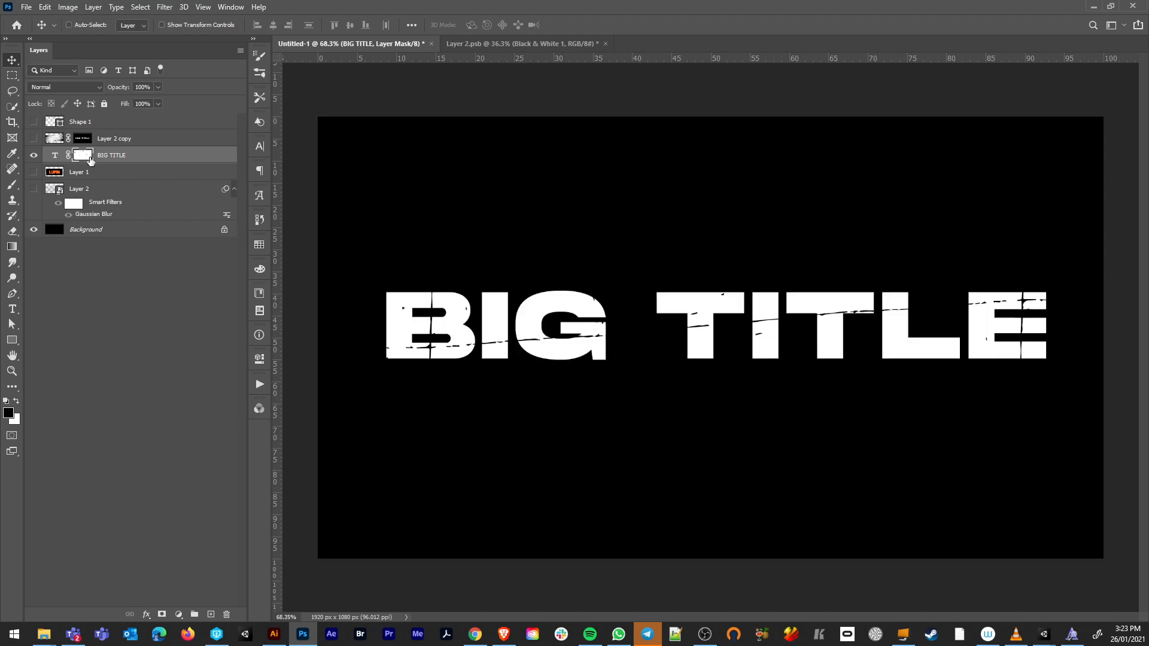
Show Shape 1, set its fill colour to #24ff00 and offset a duplicate of it so more scratches cover the title
click(33, 122)
click(132, 122)
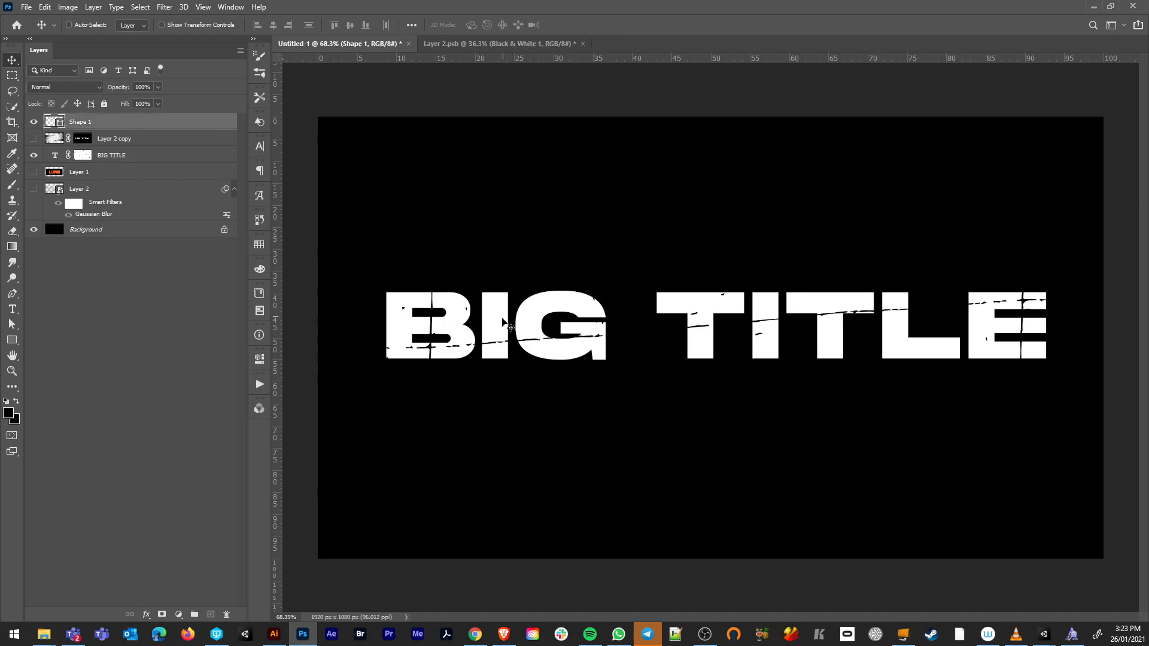
double_click(54, 122)
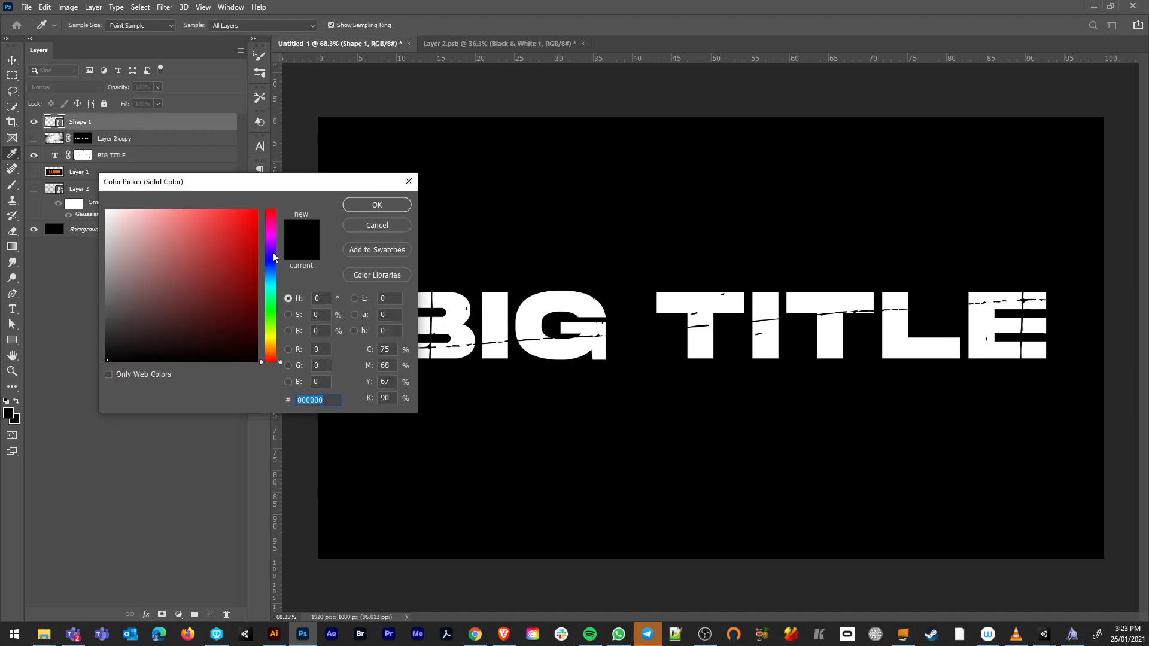
drag(274, 258, 274, 314)
click(257, 211)
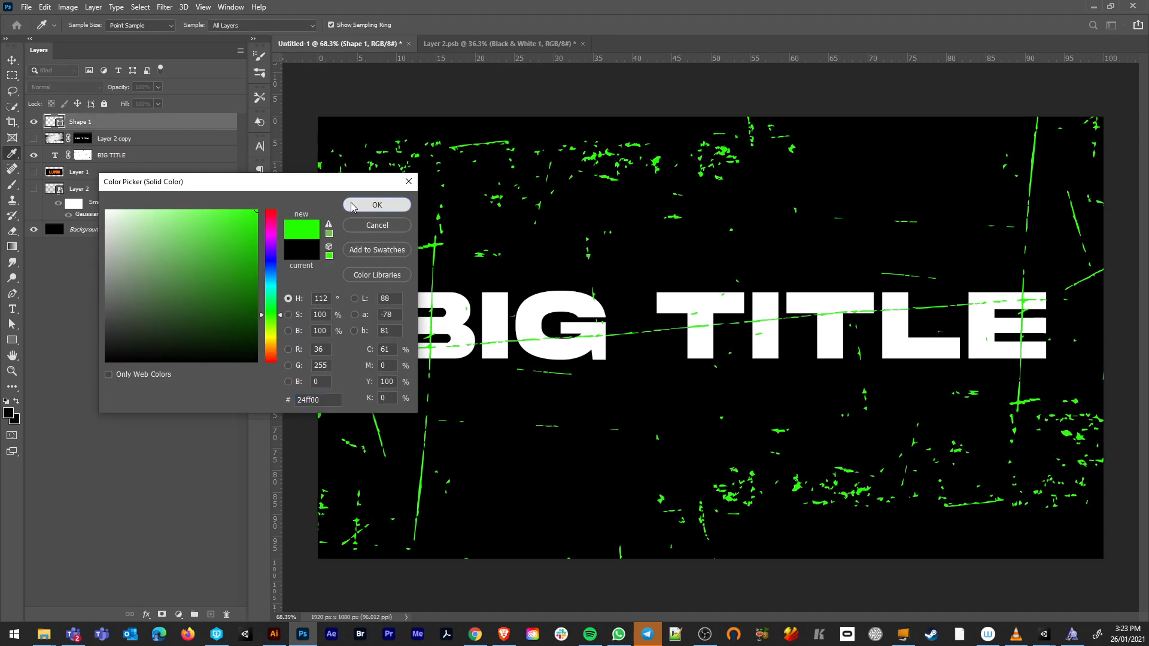
click(354, 207)
drag(526, 337, 1042, 315)
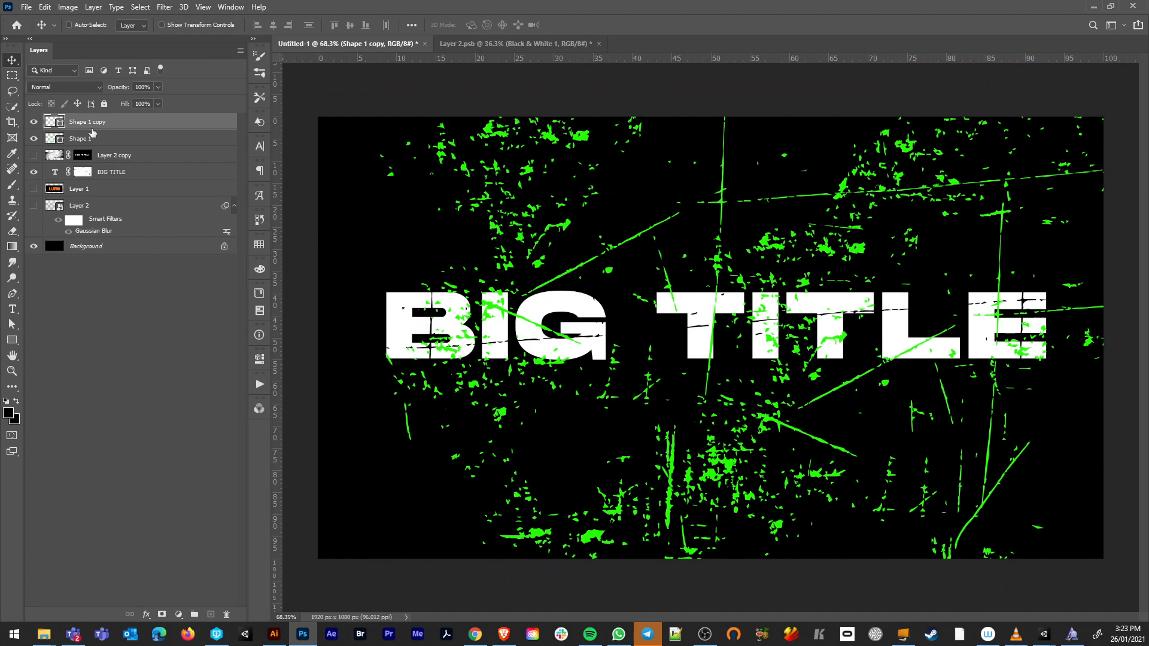
Load Shape 1 and Shape 1 copy as one combined selection and hide both shape layers
ctrl+click(51, 140)
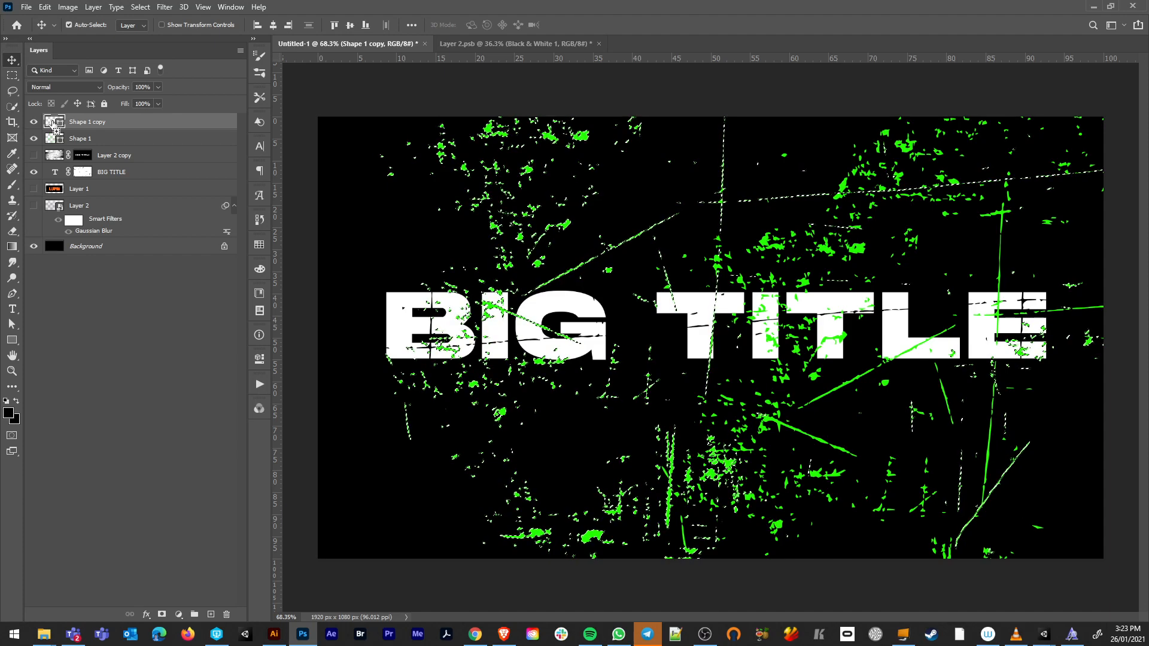
ctrl+shift+click(53, 123)
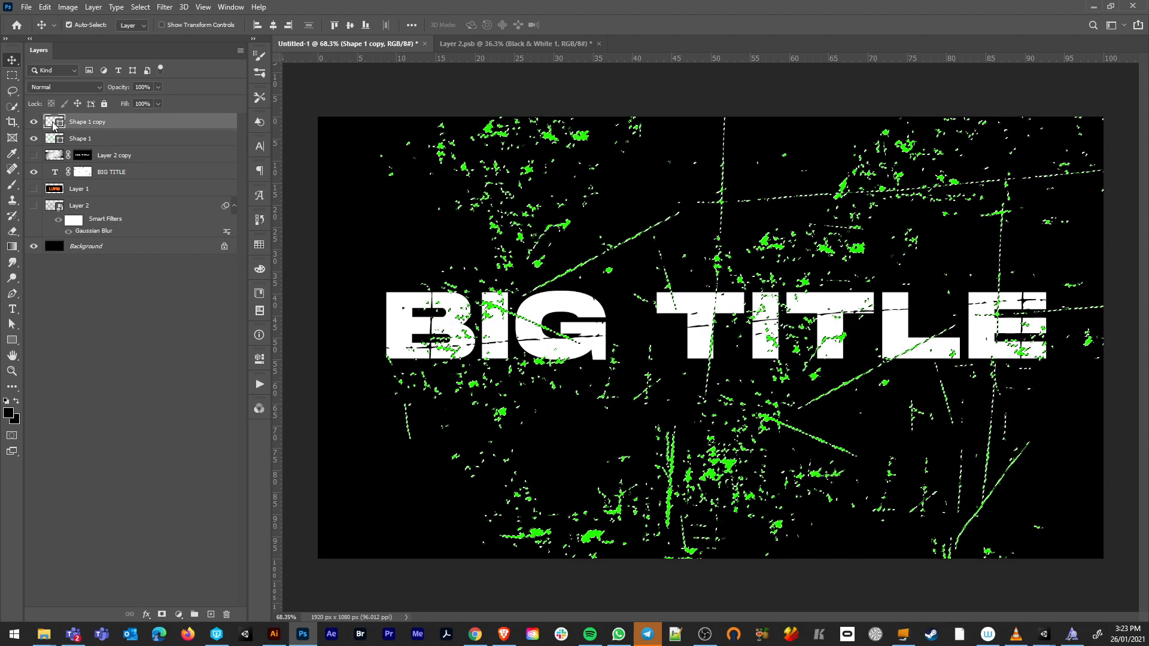
click(34, 138)
click(33, 122)
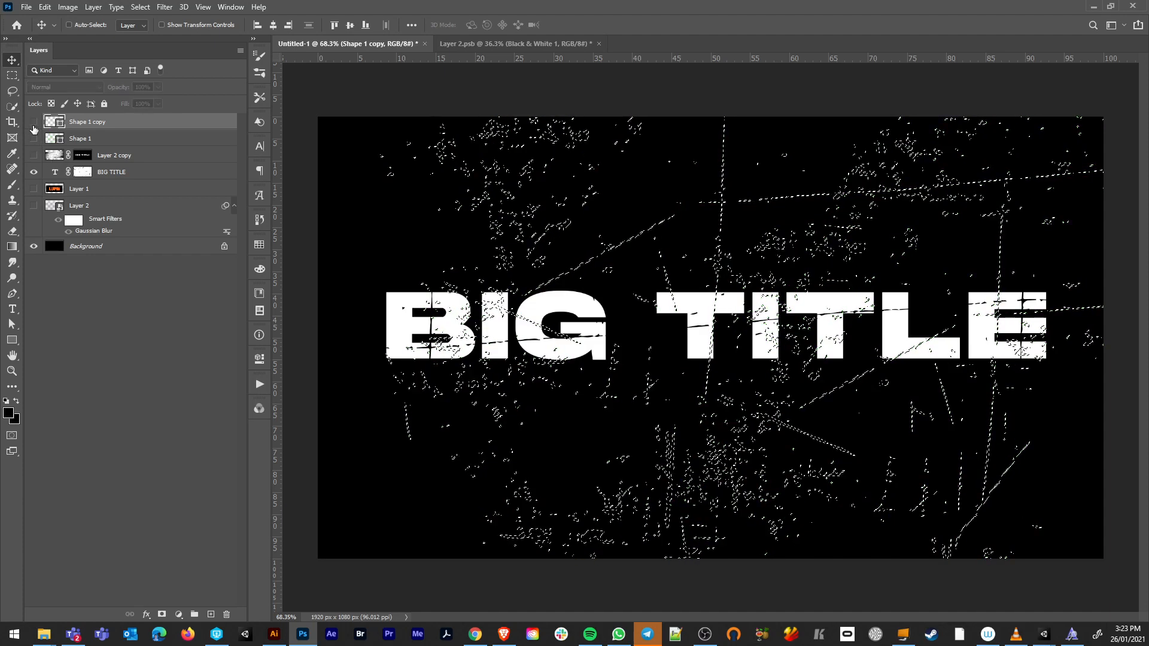
Fill the scratch selection with black on the BIG TITLE layer mask and clear the selection
click(82, 156)
click(86, 171)
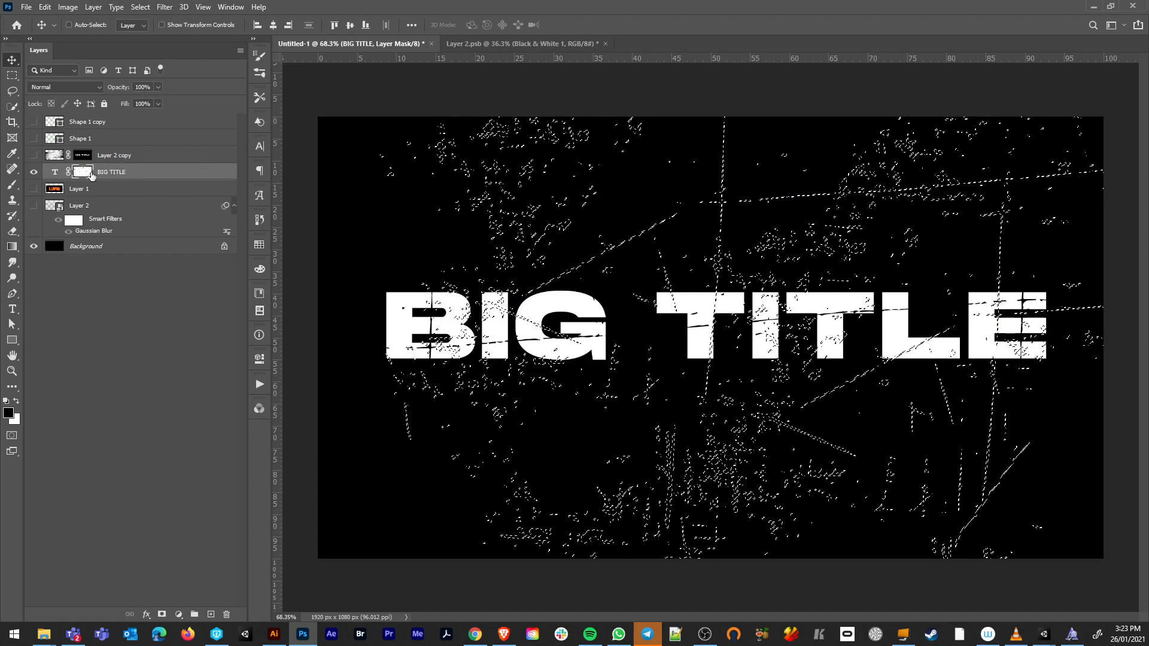
key(x)
key(ctrl+BackSpace)
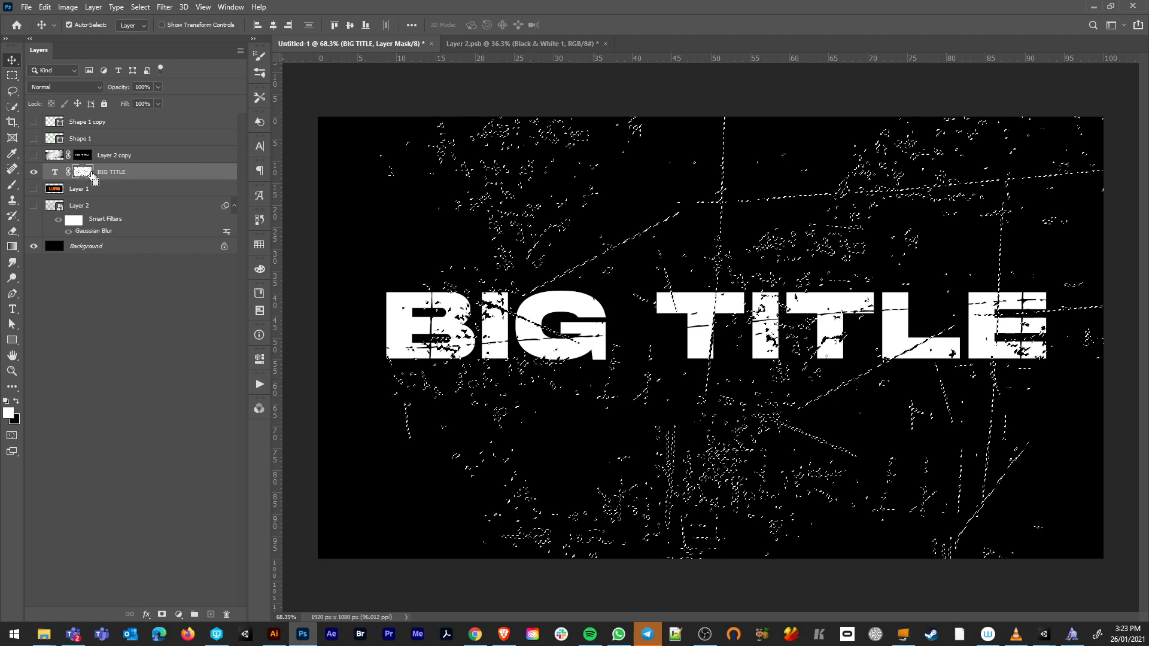
key(ctrl+d)
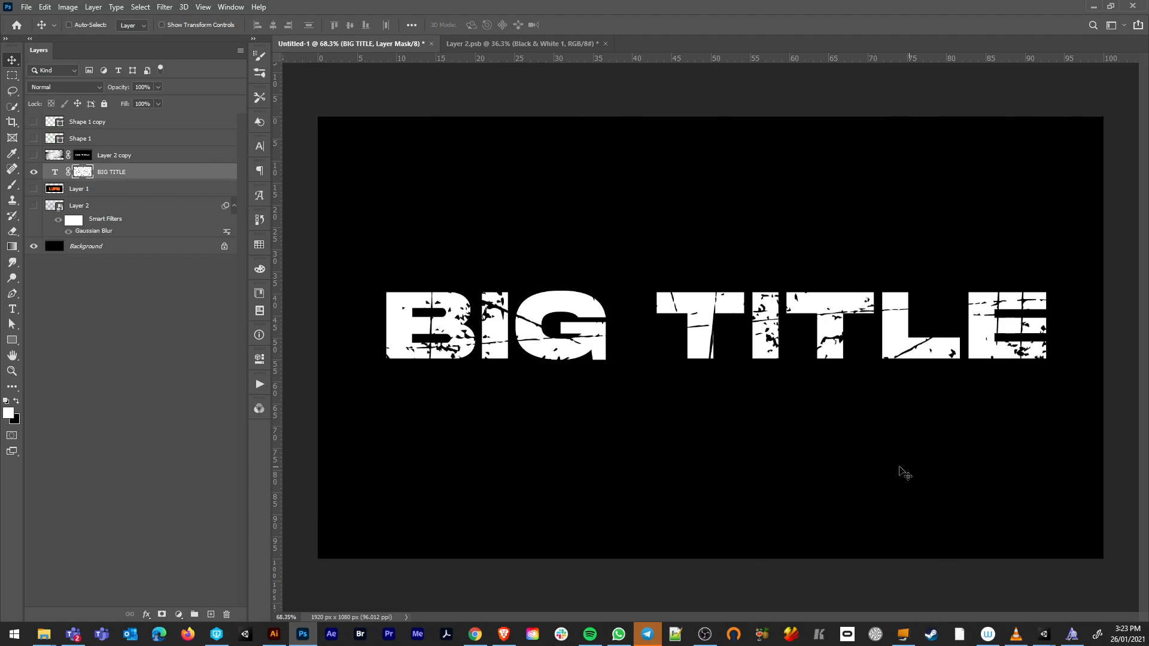
Unlink the mask from BIG TITLE, reposition it over the letters and scale it to about 68%
click(70, 173)
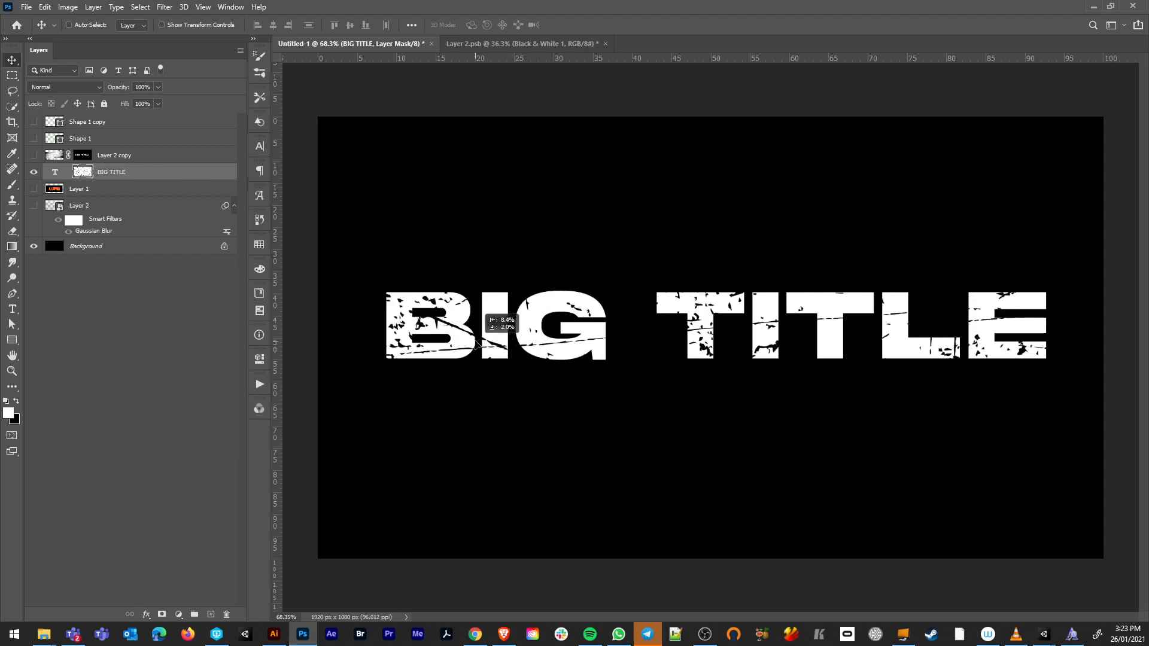
drag(485, 342, 459, 325)
key(ctrl+t)
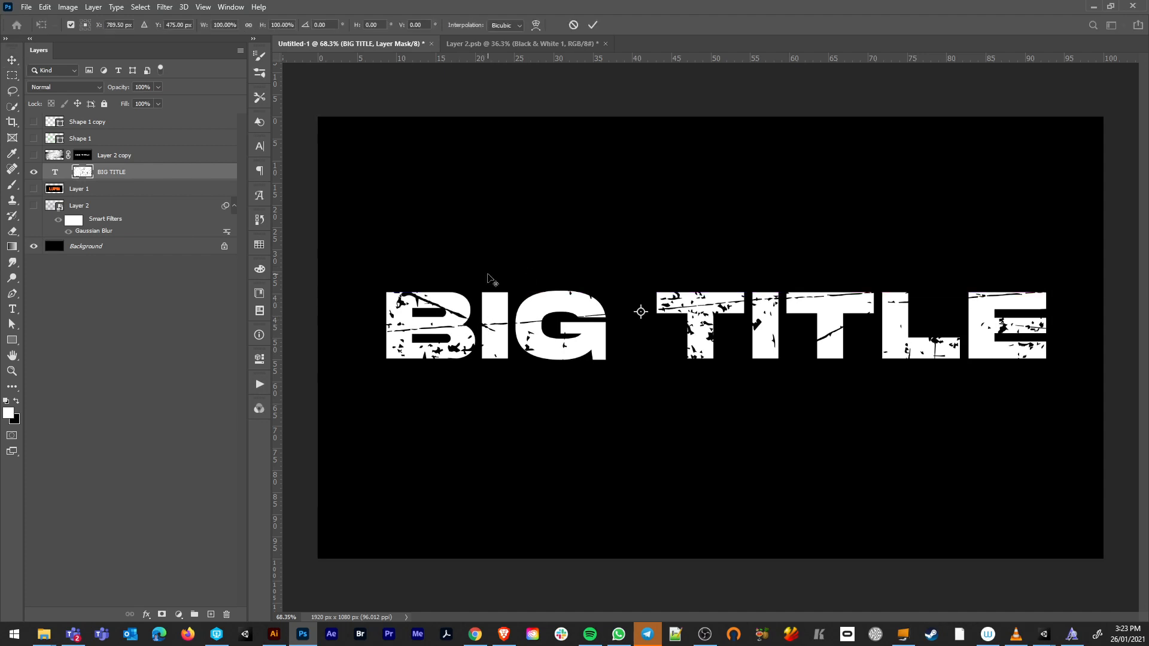
key(ctrl+0)
drag(311, 97, 425, 169)
mouse_move(691, 395)
mouse_down()
mouse_move(656, 393)
mouse_move(673, 390)
mouse_up()
key(Return)
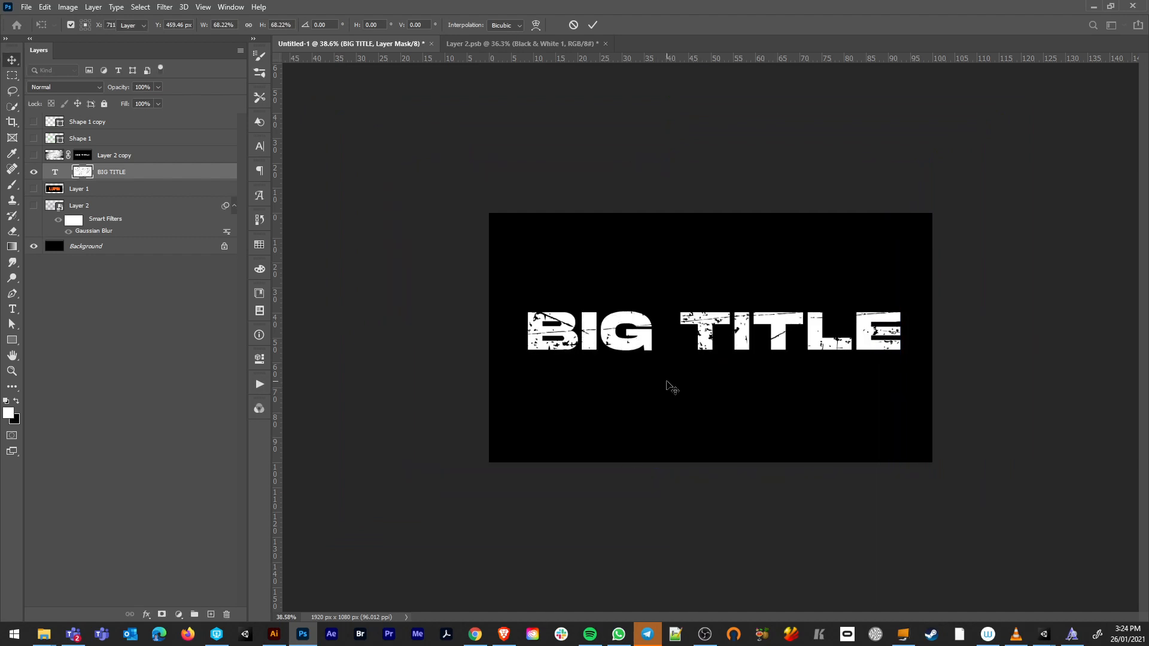
Show Layer 2 behind the title and examine the edges of the scratches in the letters up close
click(33, 206)
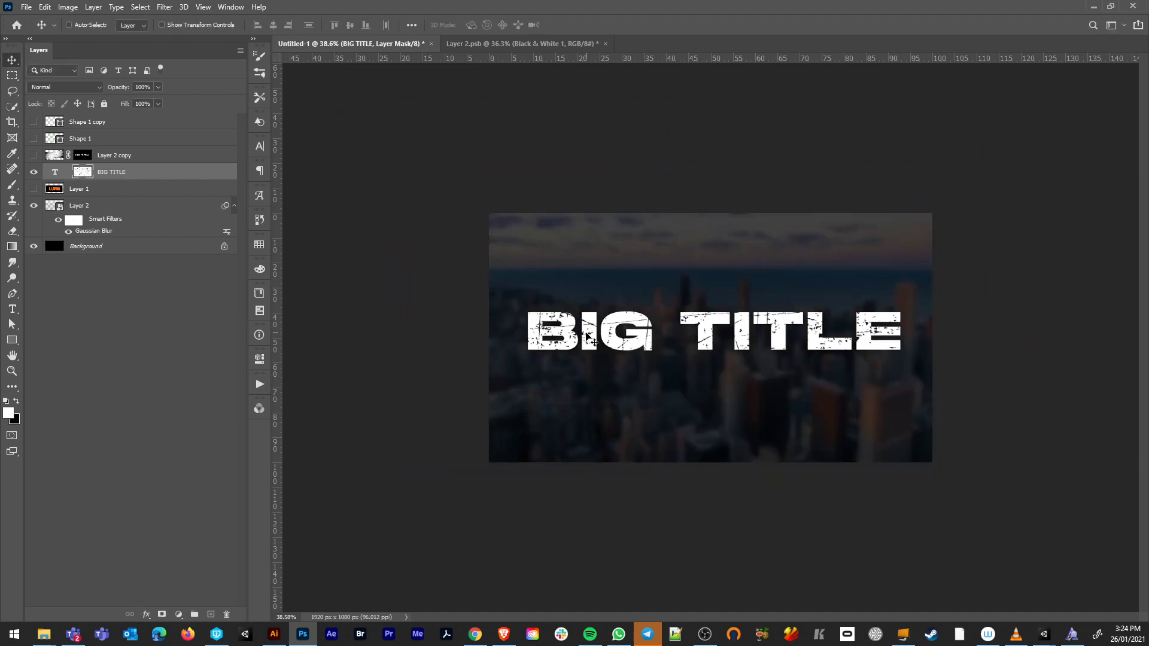
scroll(589, 339, up, 10)
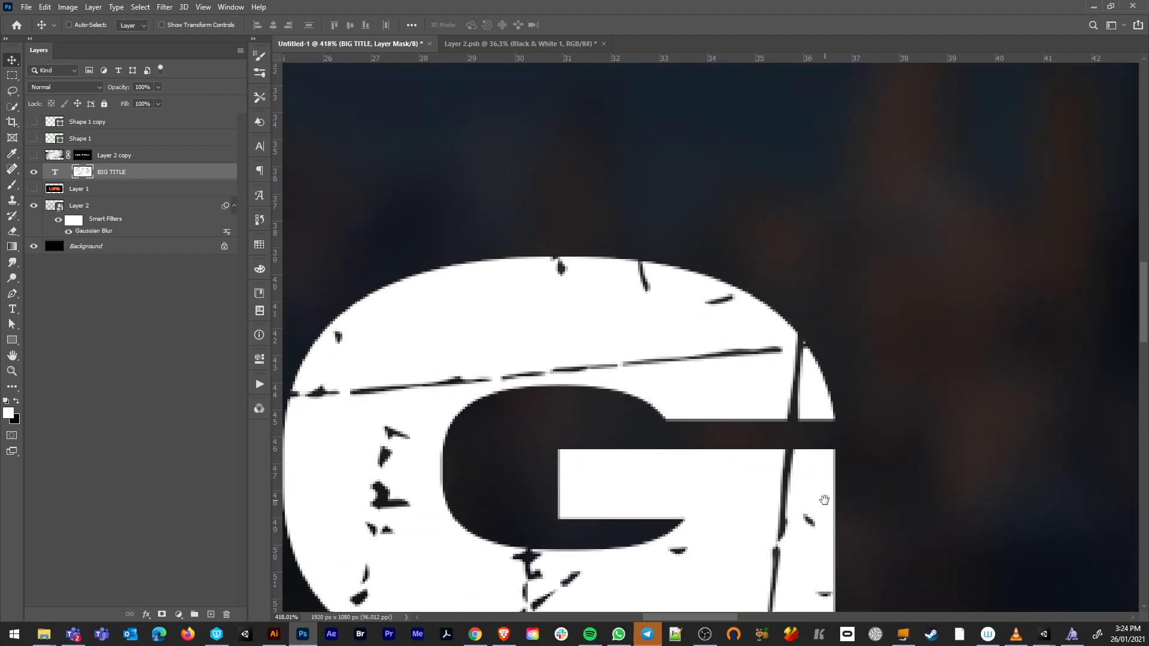
drag(497, 401, 790, 203)
click(106, 209)
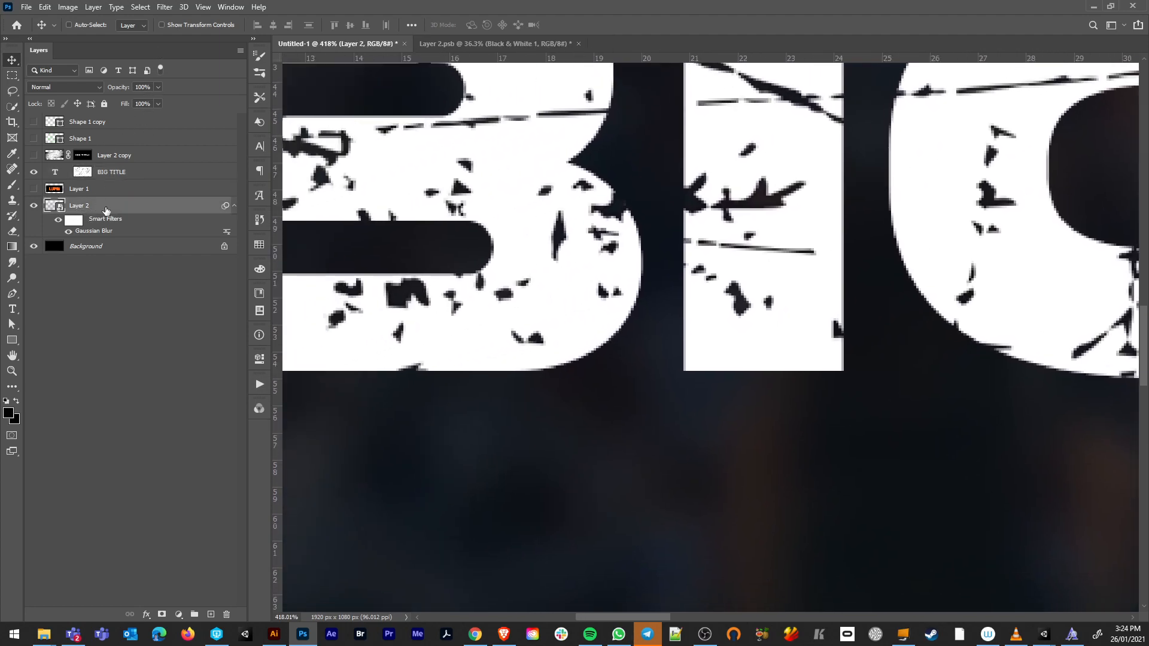
click(104, 246)
click(109, 209)
scroll(599, 325, down, 6)
scroll(586, 323, up, 6)
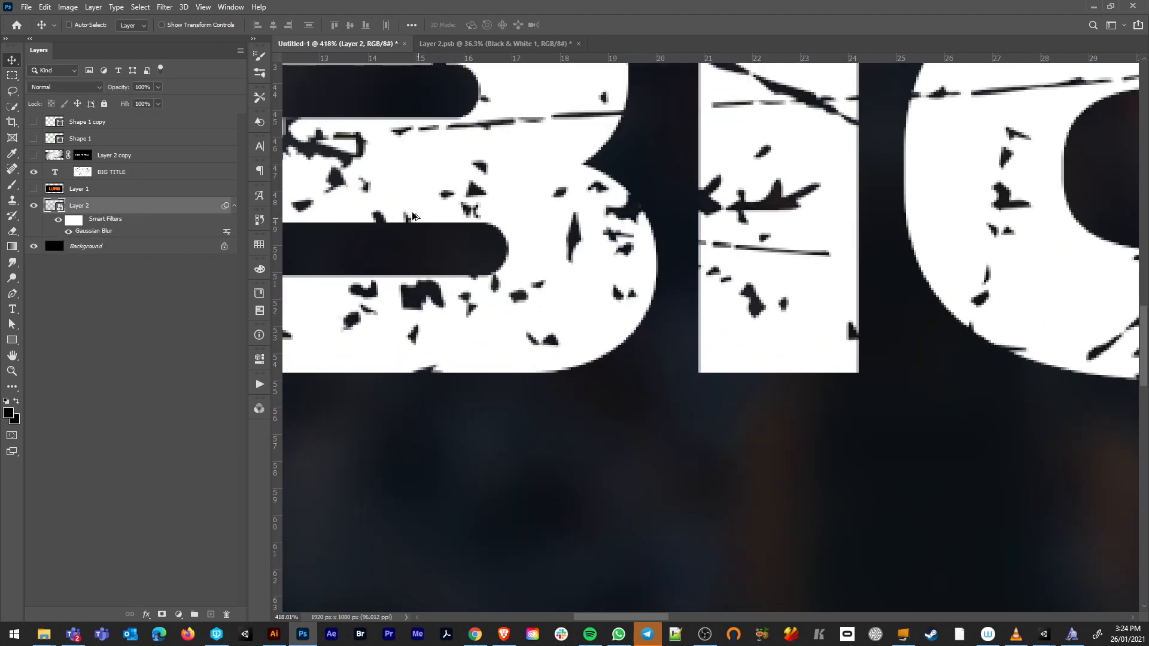
scroll(414, 216, down, 6)
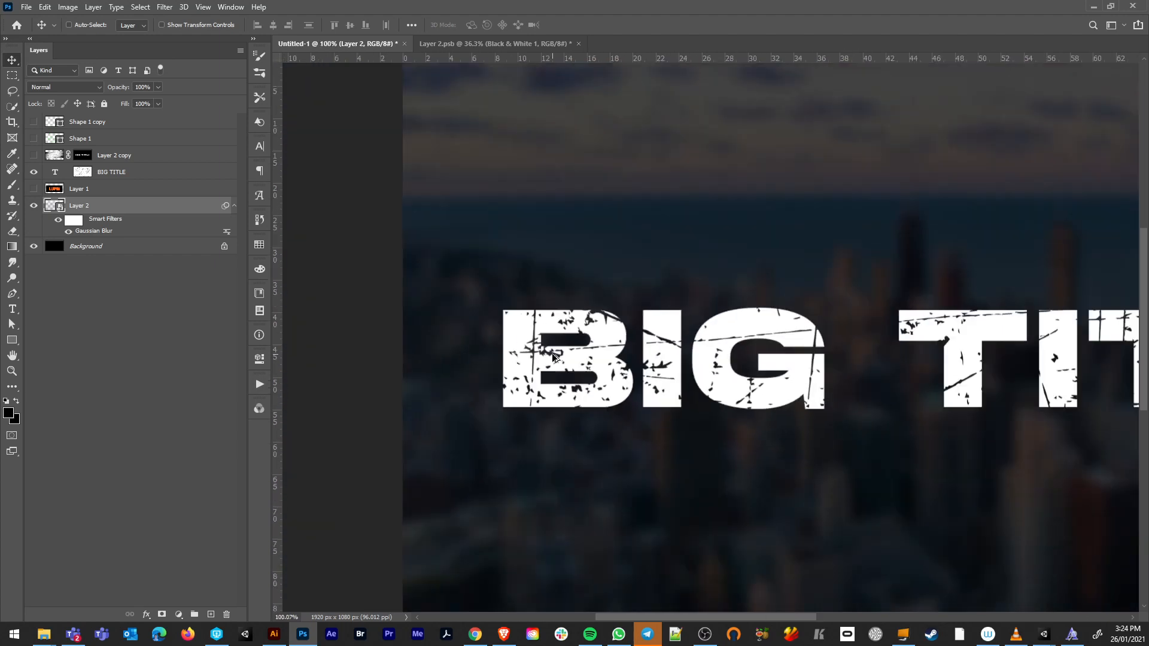
key(ctrl+0)
Relink the layer mask to the BIG TITLE text layer
click(132, 158)
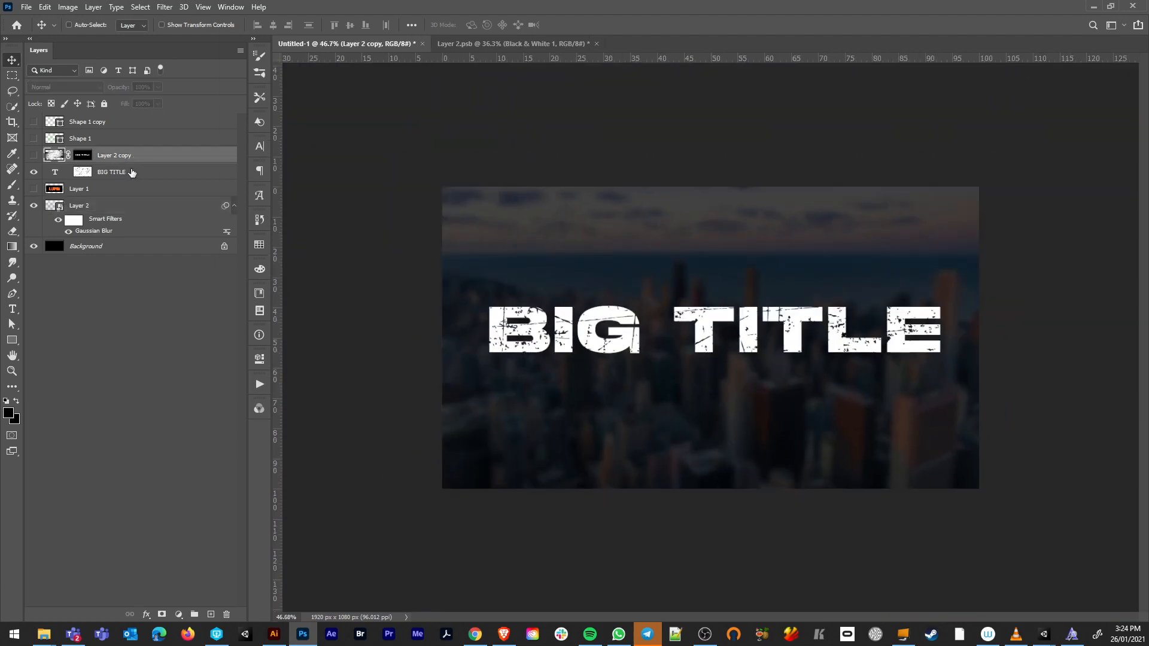
click(132, 173)
click(68, 173)
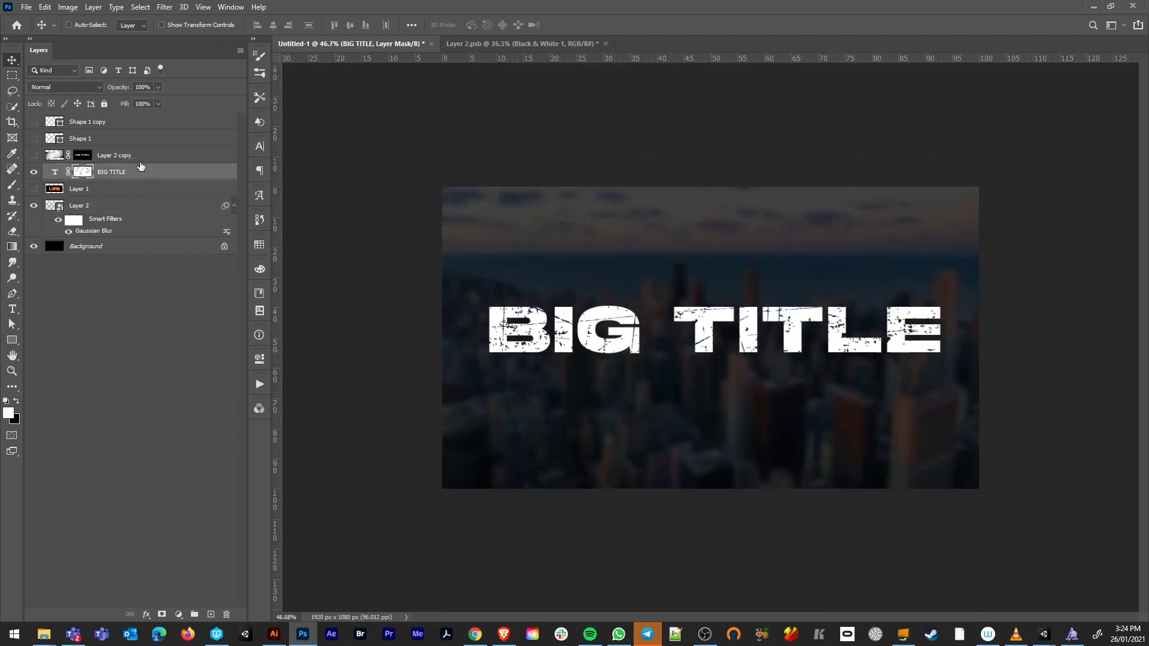
Try scaling BIG TITLE together with its mask to about 258% and examine the edges of the enlarged scratches
key(ctrl+t)
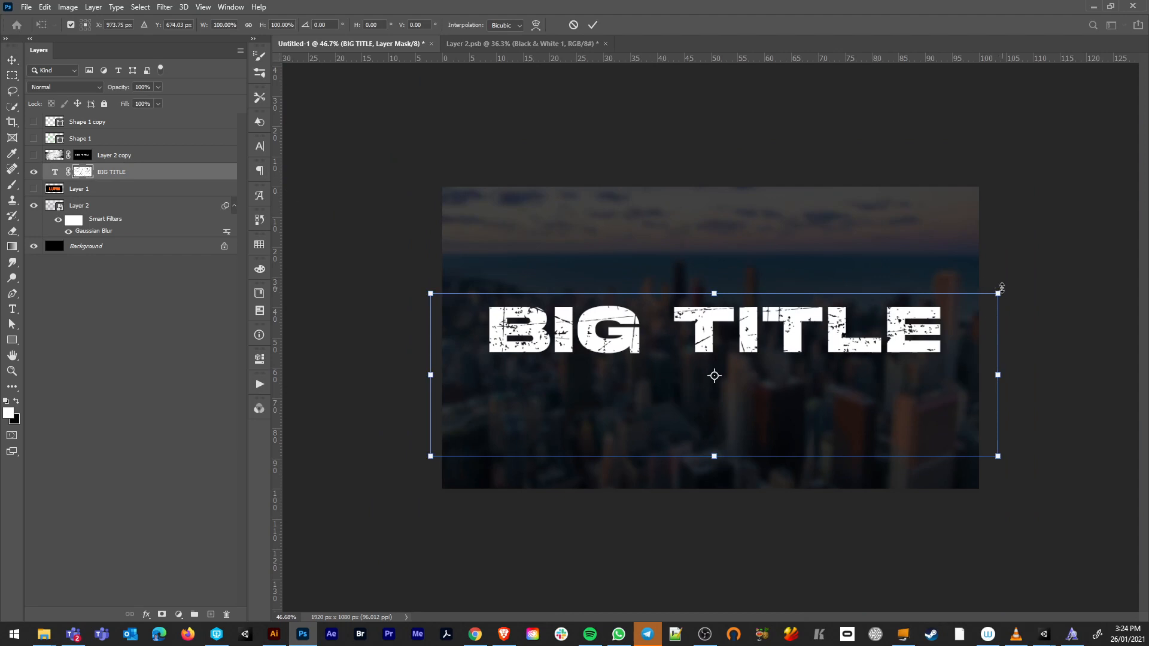
drag(1086, 216, 1135, 175)
scroll(548, 269, down, 5)
scroll(706, 347, down, 3)
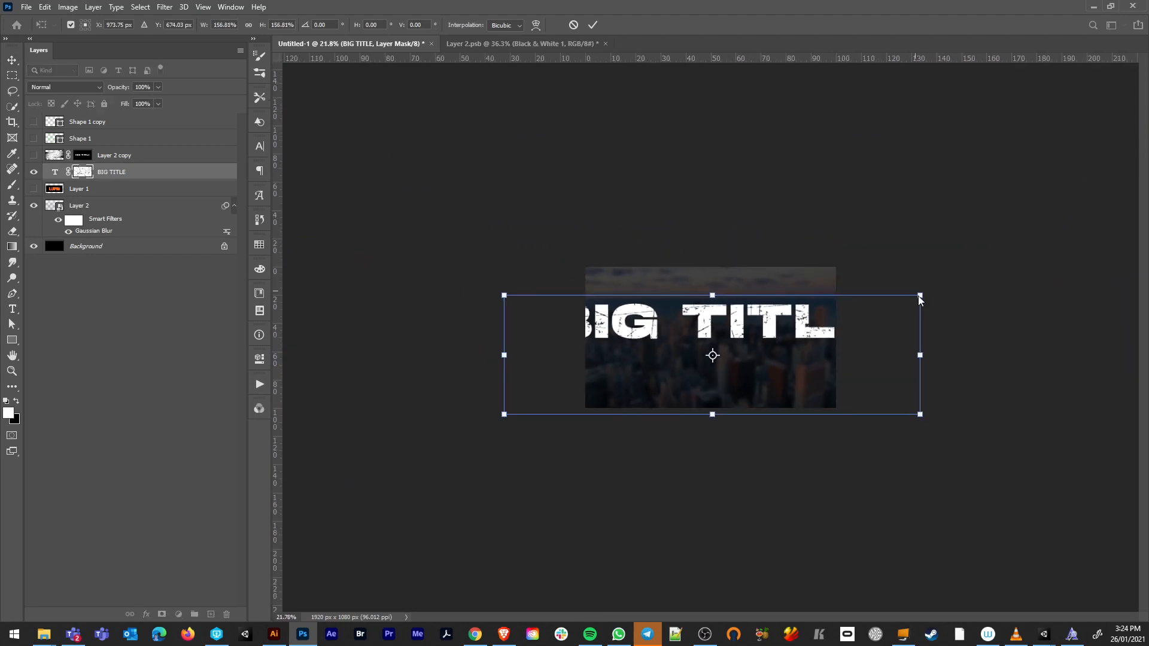
drag(918, 298, 1020, 225)
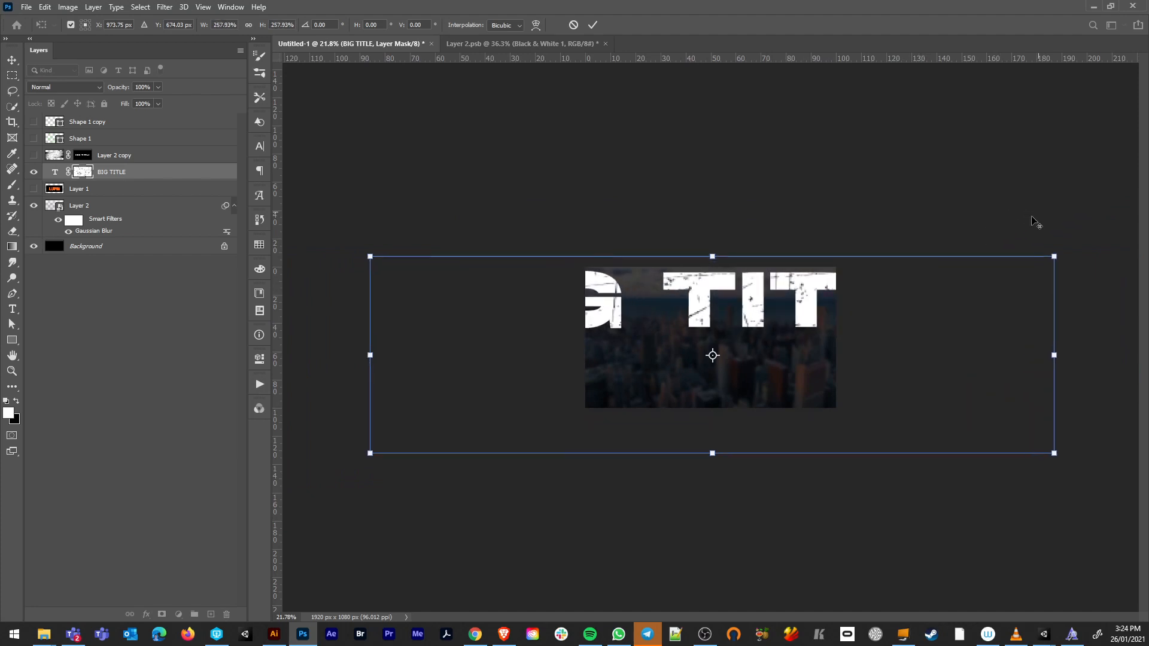
key(Return)
scroll(685, 338, up, 3)
scroll(685, 338, up, 5)
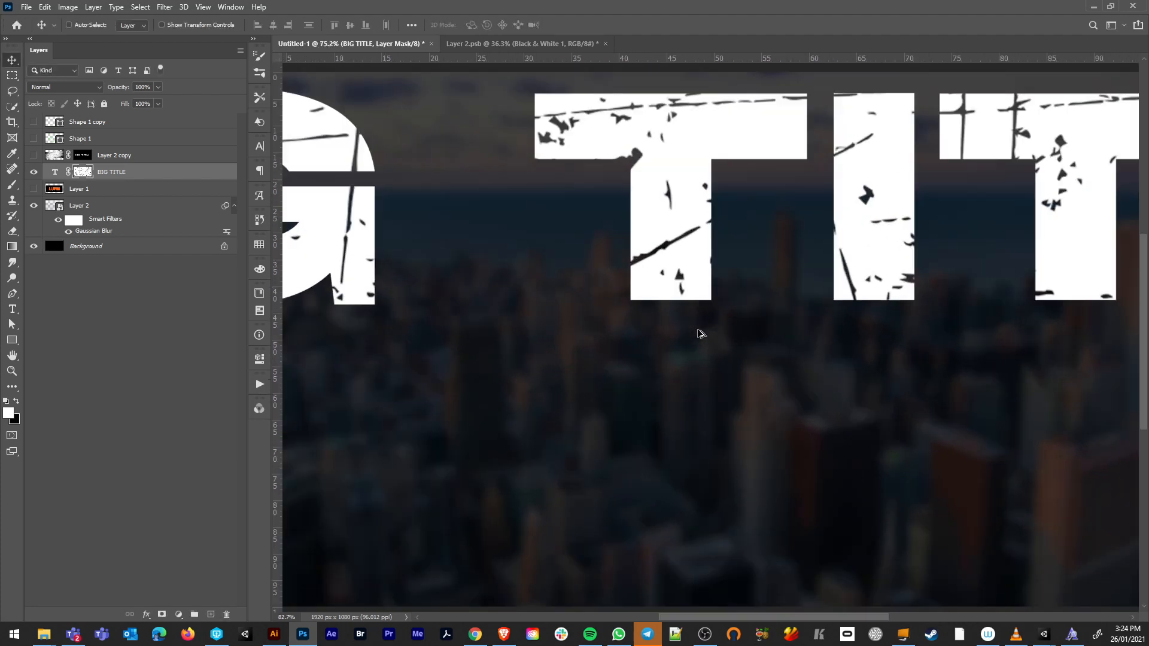
scroll(636, 321, up, 2)
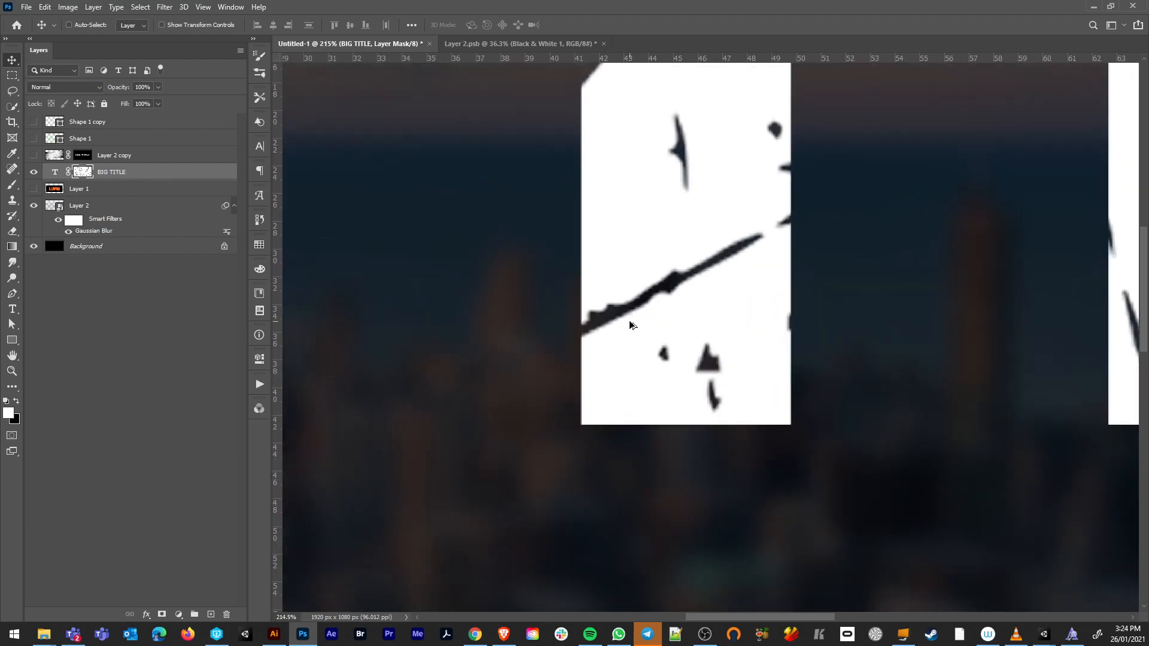
scroll(619, 333, down, 6)
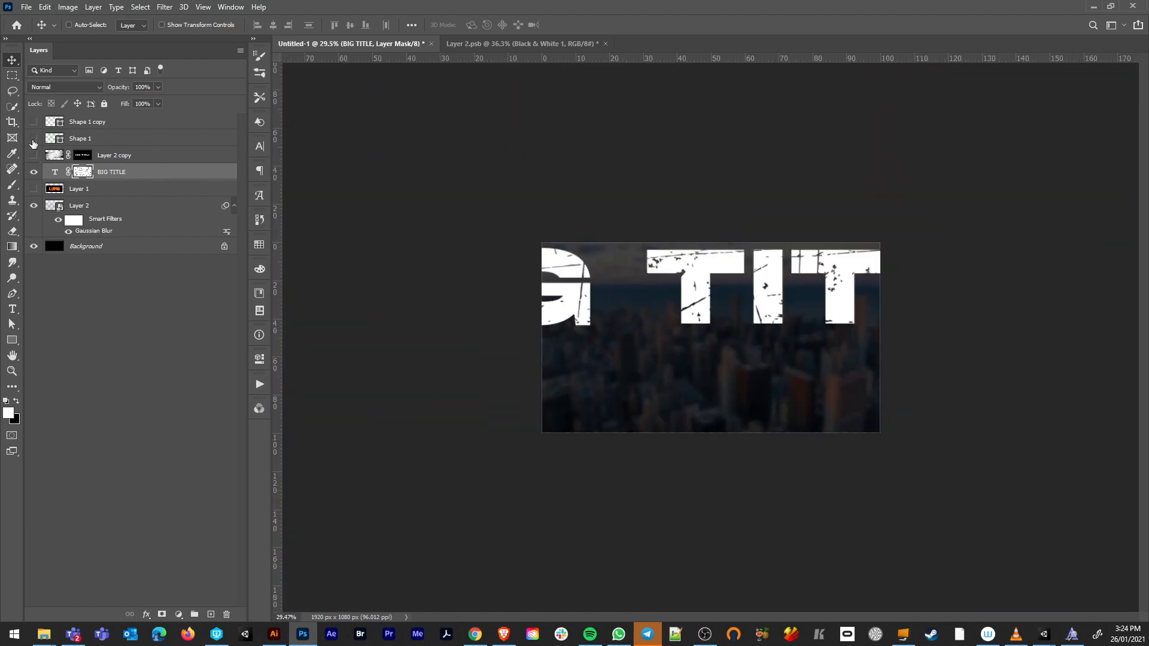
Compare the enlarged title with Shape 1 and Shape 1 copy by briefly showing both layers and hiding them again
click(33, 138)
click(34, 122)
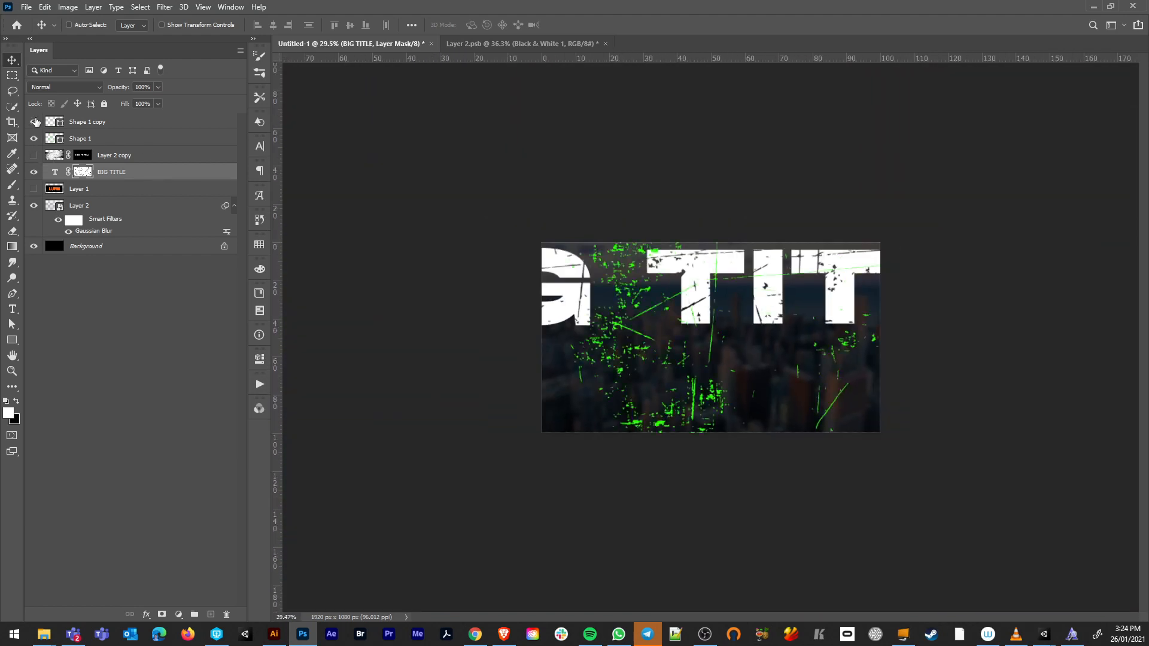
click(35, 122)
click(34, 138)
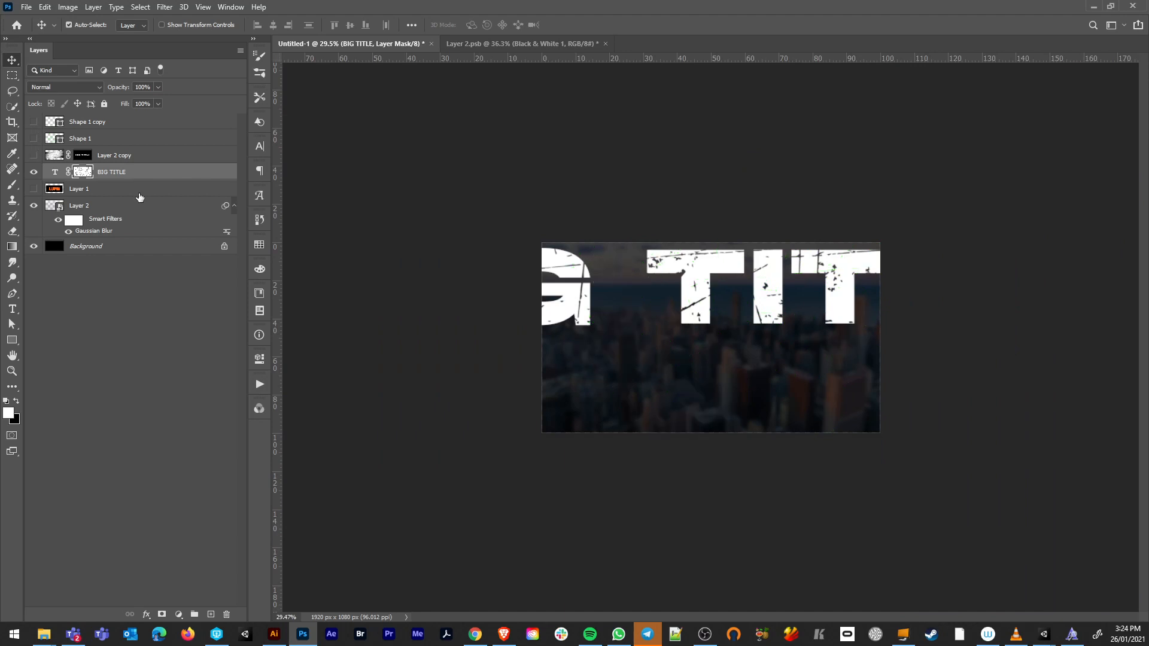
Undo the enlargement of BIG TITLE and check the scratched letters at their original size
key(ctrl+z)
key(ctrl+z)
key(ctrl+z)
key(ctrl+z)
scroll(712, 351, up, 4)
scroll(712, 354, up, 8)
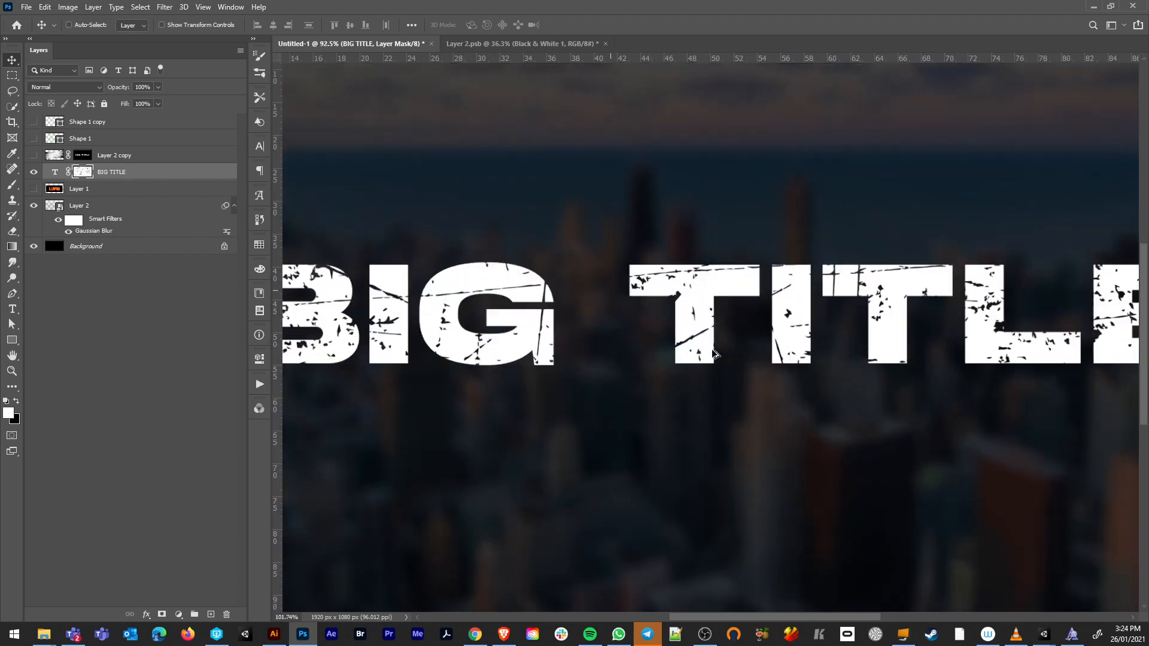
scroll(682, 346, down, 6)
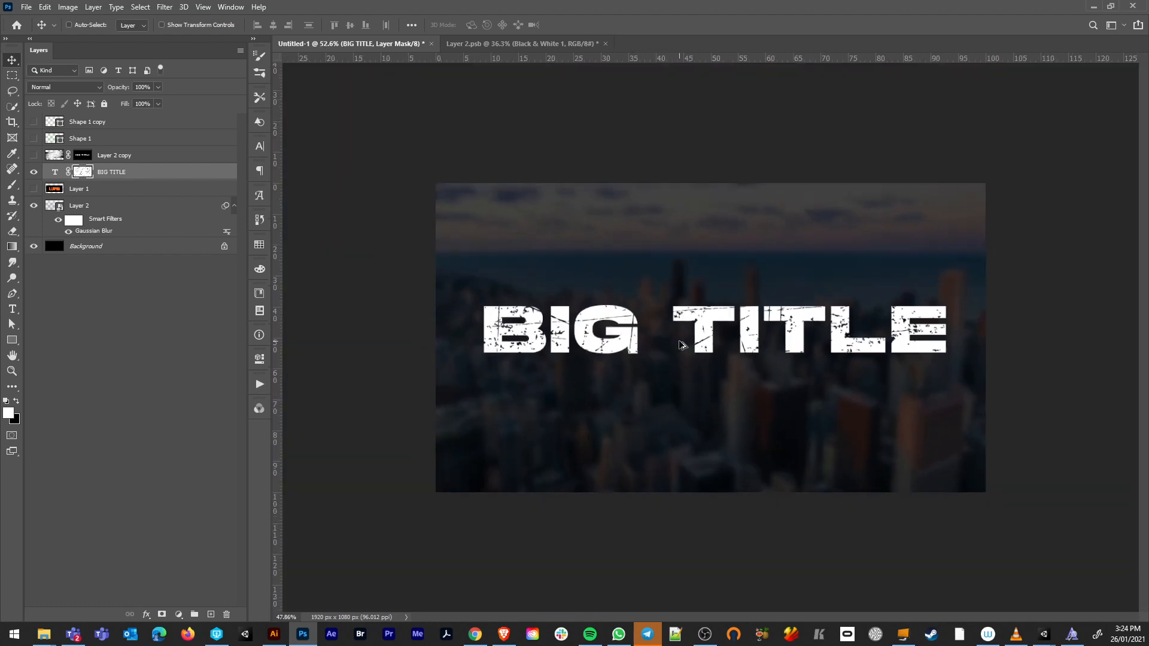
Replace the visible title with a duplicate of BIG TITLE without its layer mask, hiding the original layer
key(ctrl+j)
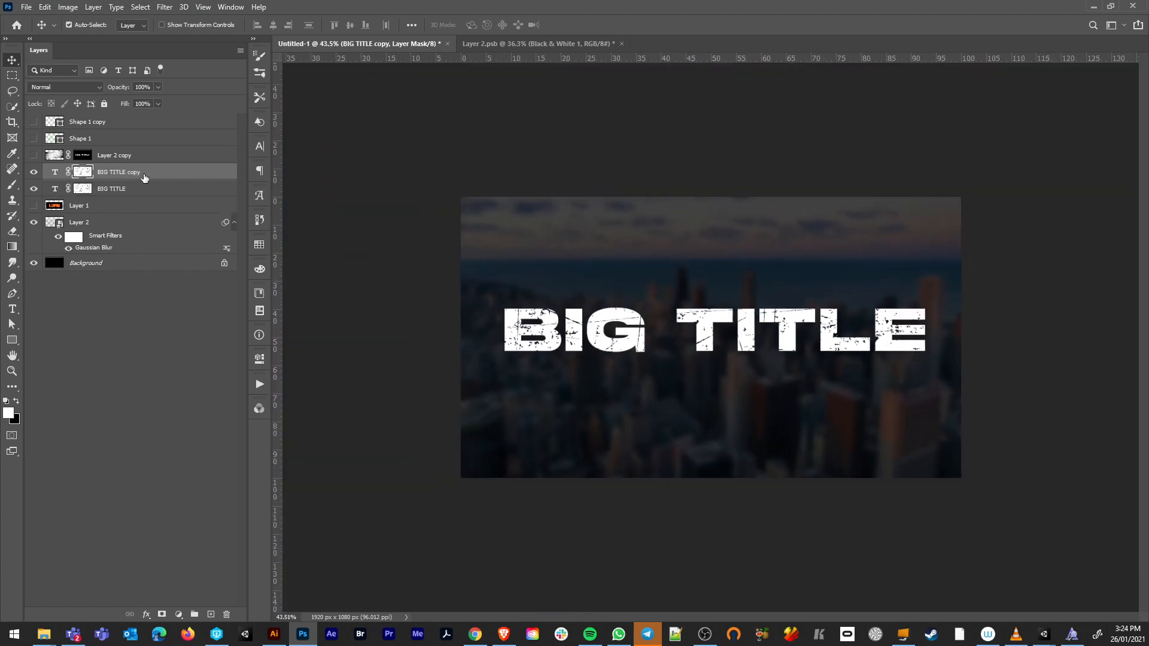
right_click(85, 173)
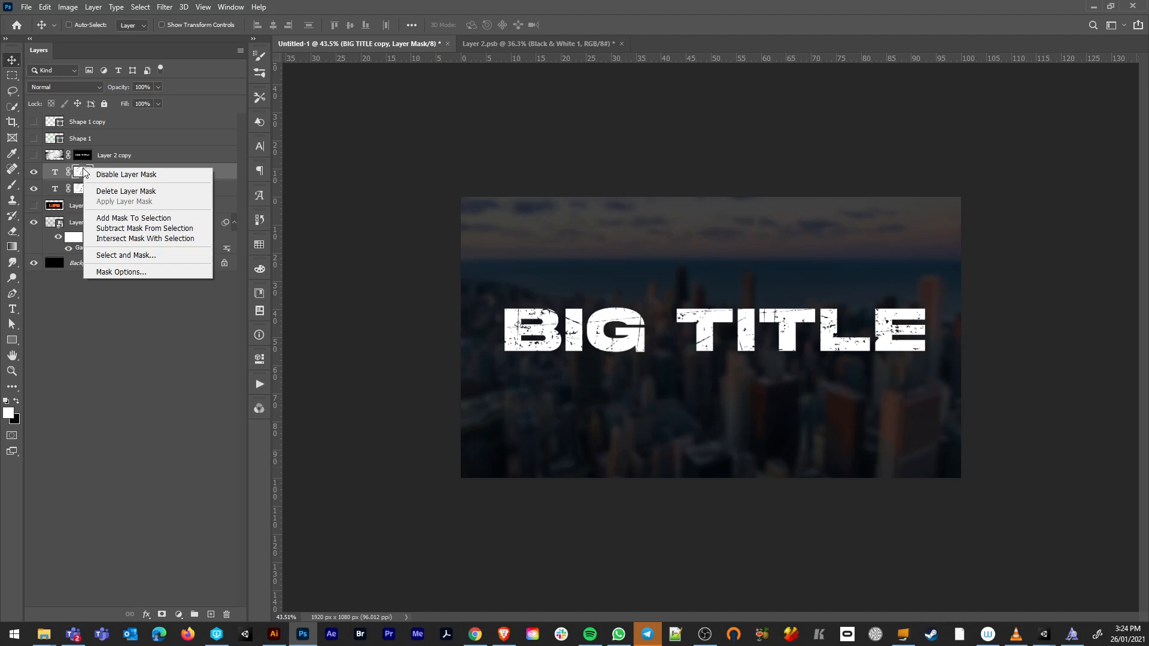
click(114, 191)
click(33, 188)
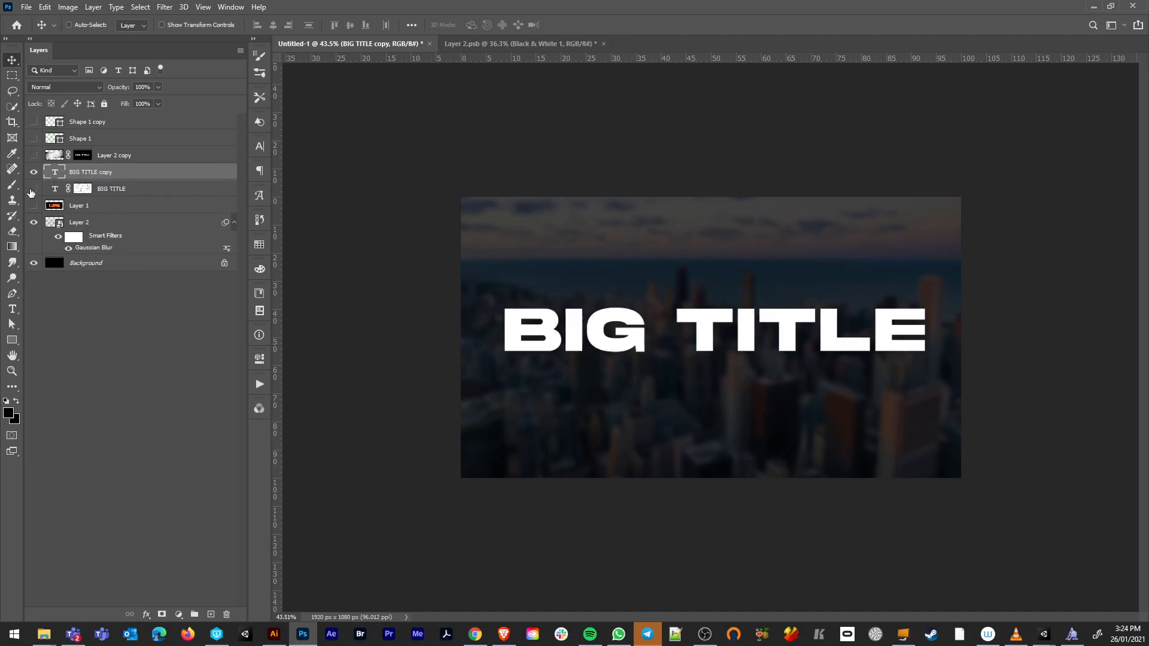
Show Shape 1 and Shape 1 copy, duplicate Shape 1, and shift the duplicate down and to the left across the title
click(33, 138)
click(33, 122)
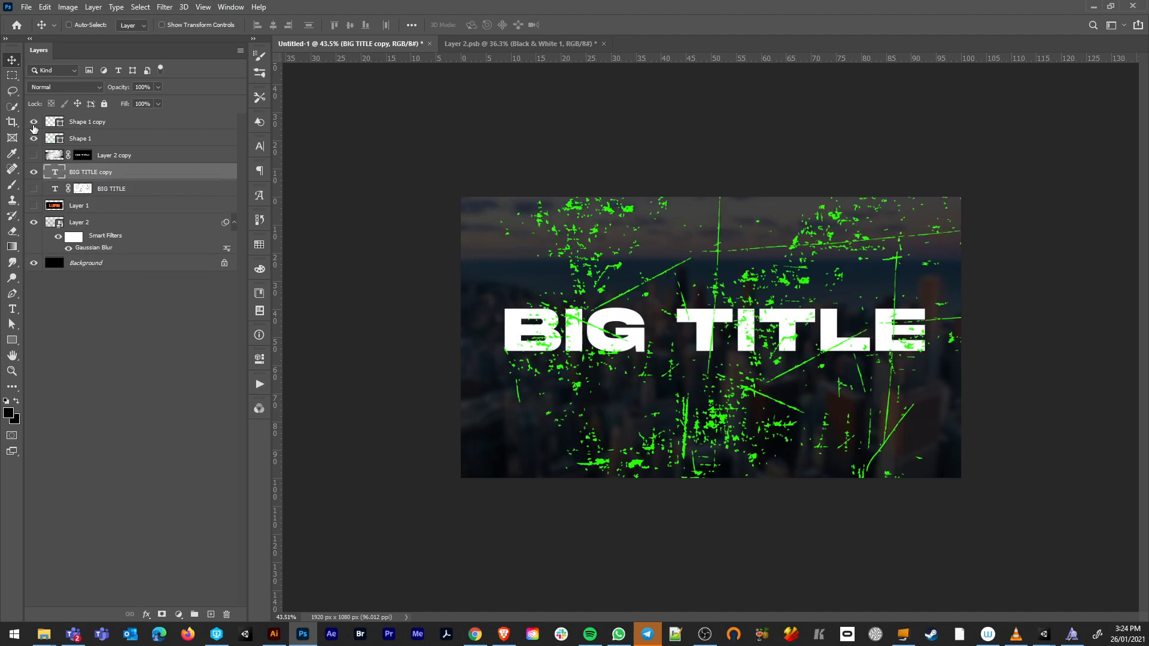
click(120, 140)
key(ctrl)
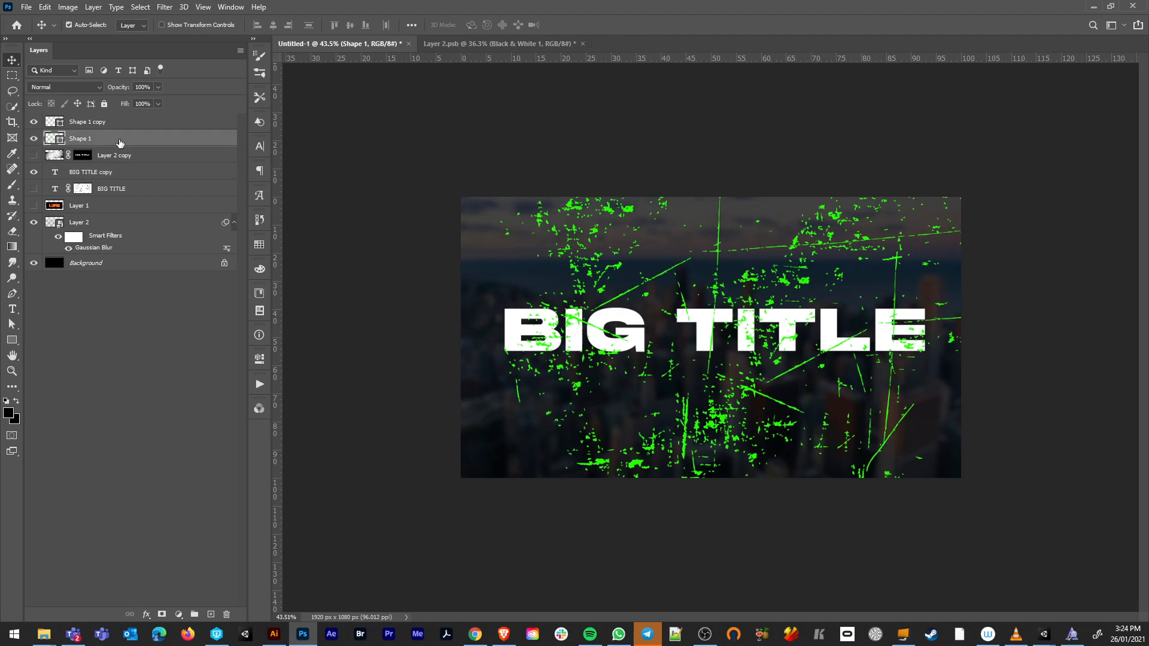
key(ctrl+j)
drag(778, 290, 639, 363)
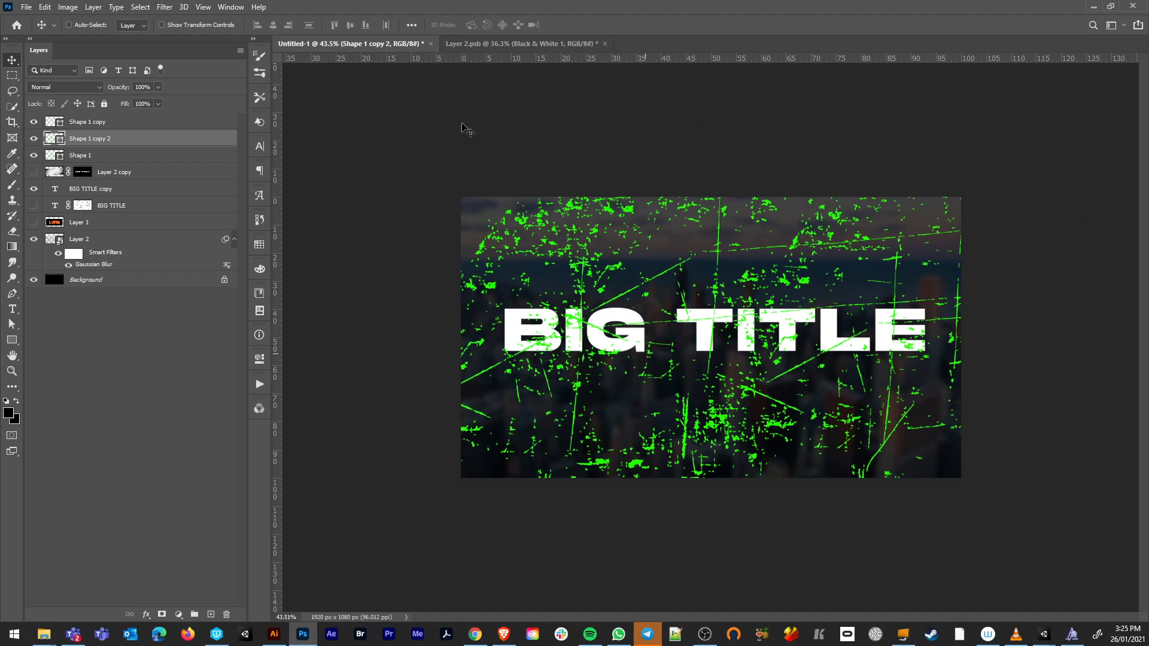
Adjust the duplicated scratches in Shape 1 copy 2 with Free Transform over the title and apply the transformation
key(ctrl)
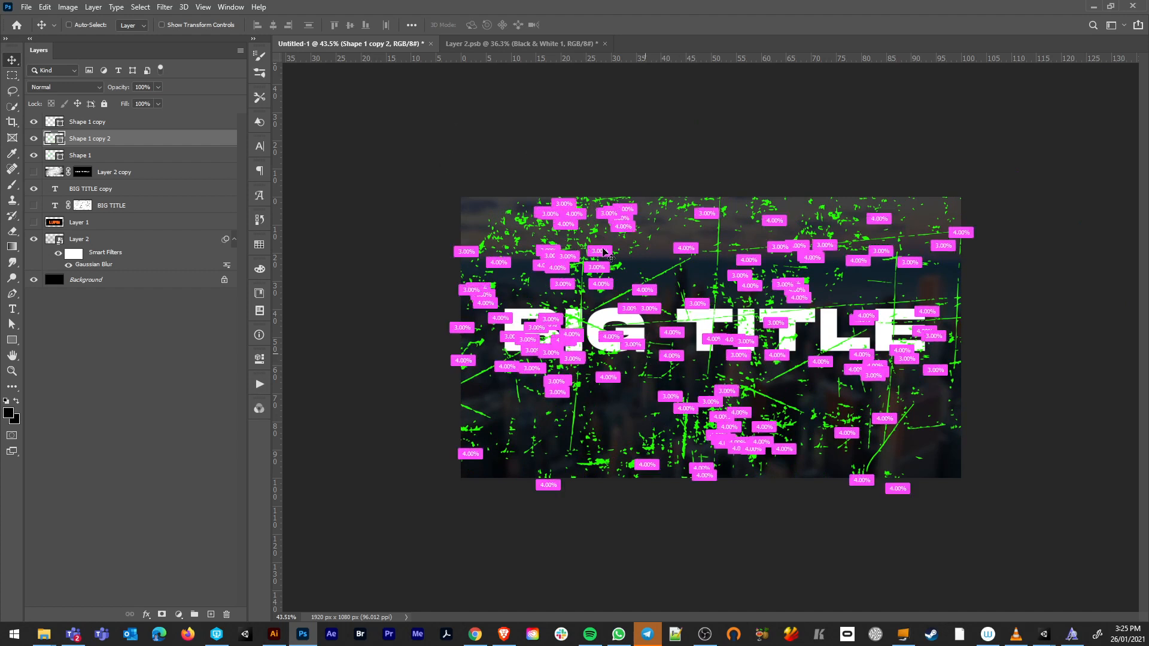
key(ctrl+t)
scroll(389, 301, down, 8)
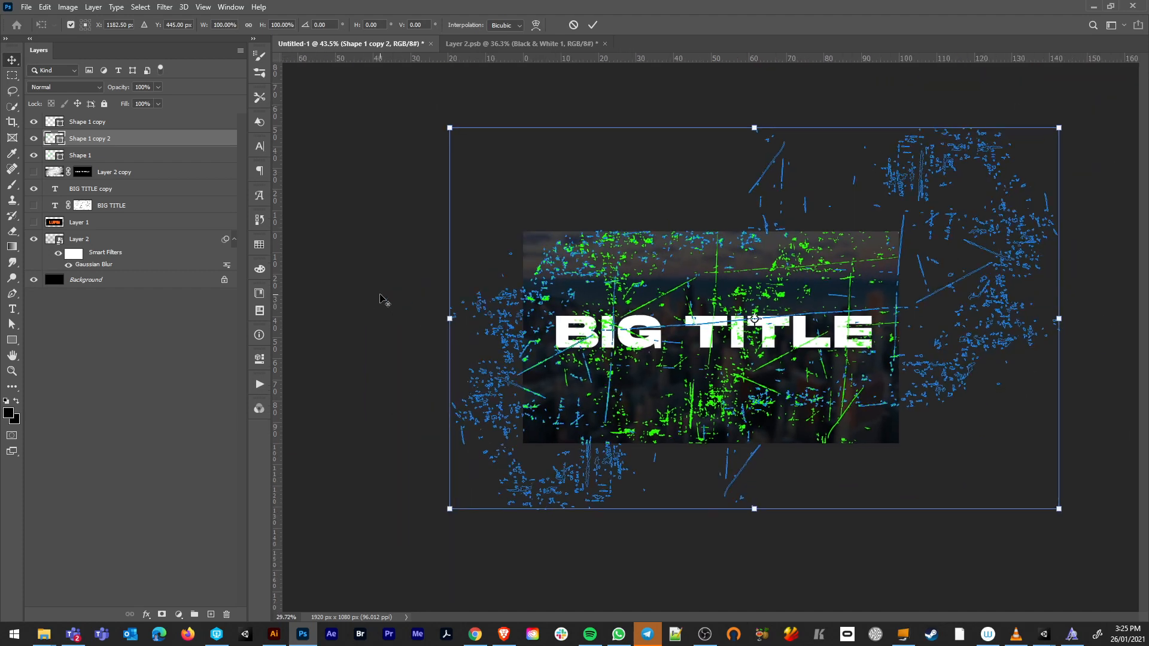
drag(525, 190, 550, 172)
drag(650, 279, 632, 292)
key(Return)
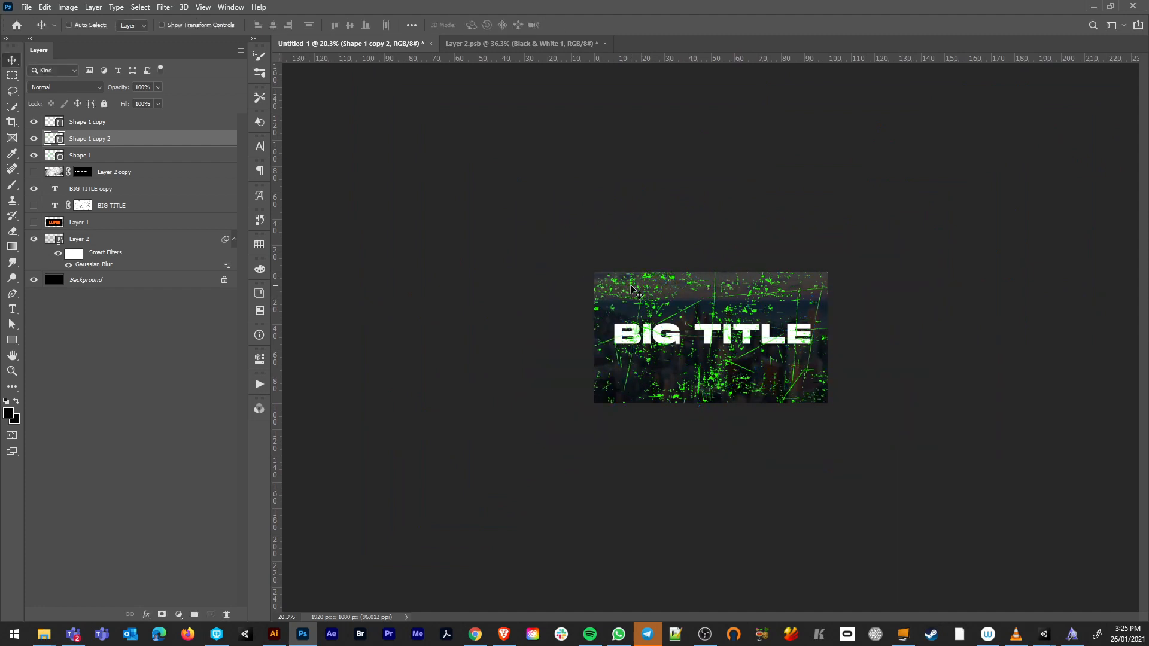
Convert the BIG TITLE copy text to a shape and merge it with Shape 1, Shape 1 copy 2 and Shape 1 copy
click(146, 190)
right_click(147, 192)
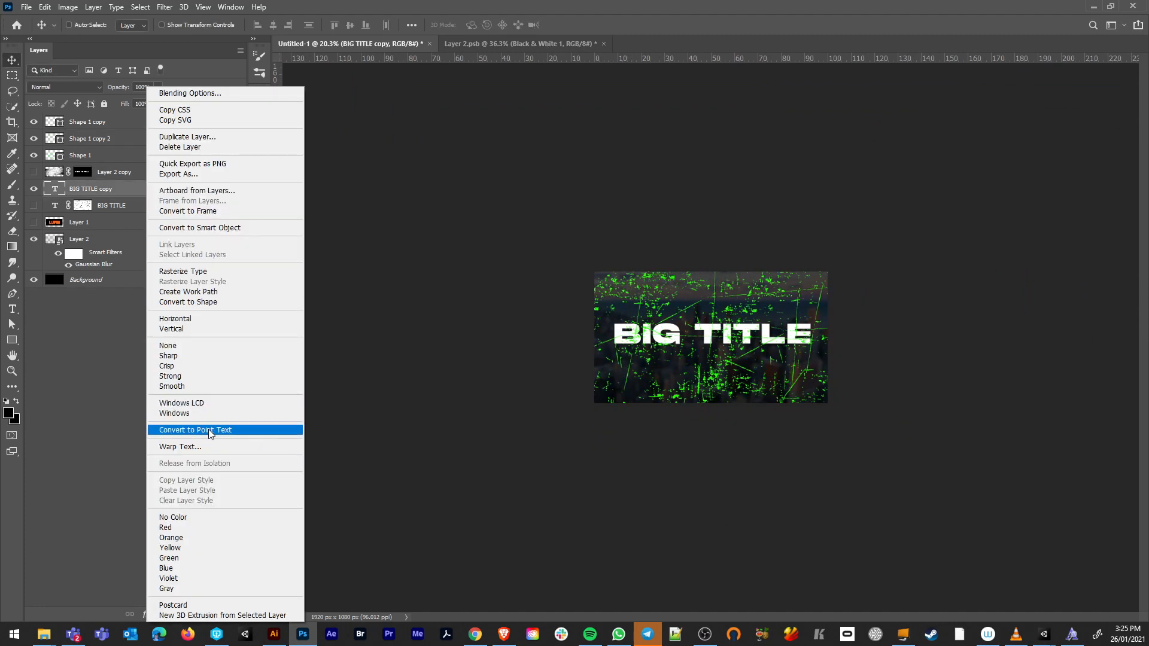
click(207, 302)
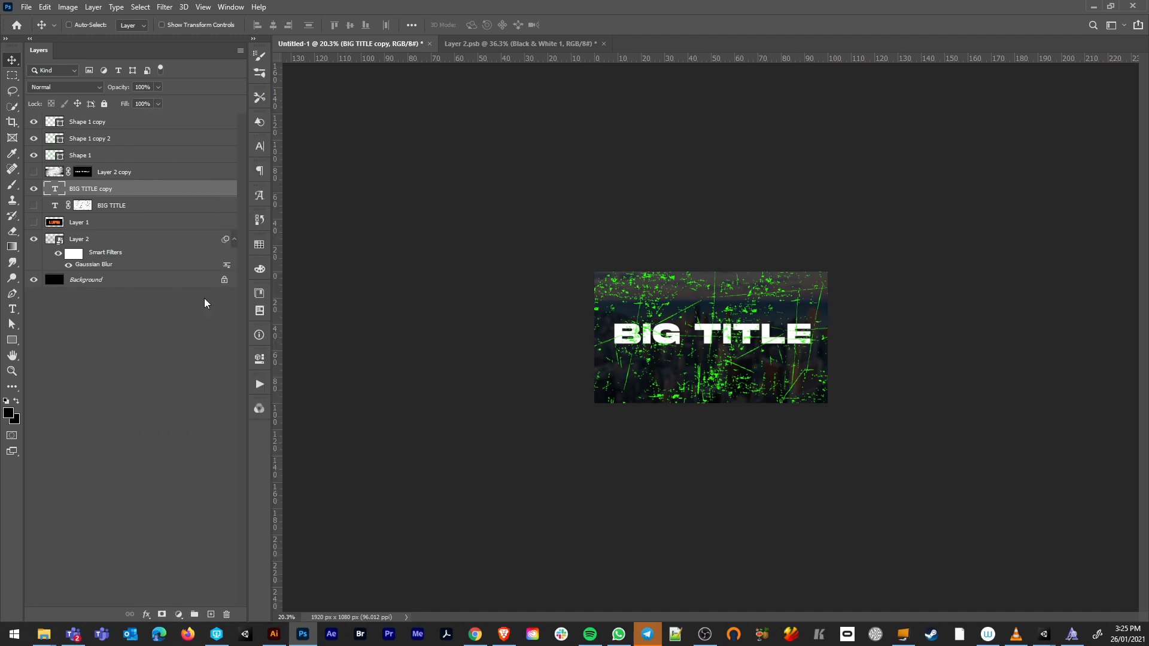
ctrl+click(133, 156)
ctrl+click(129, 139)
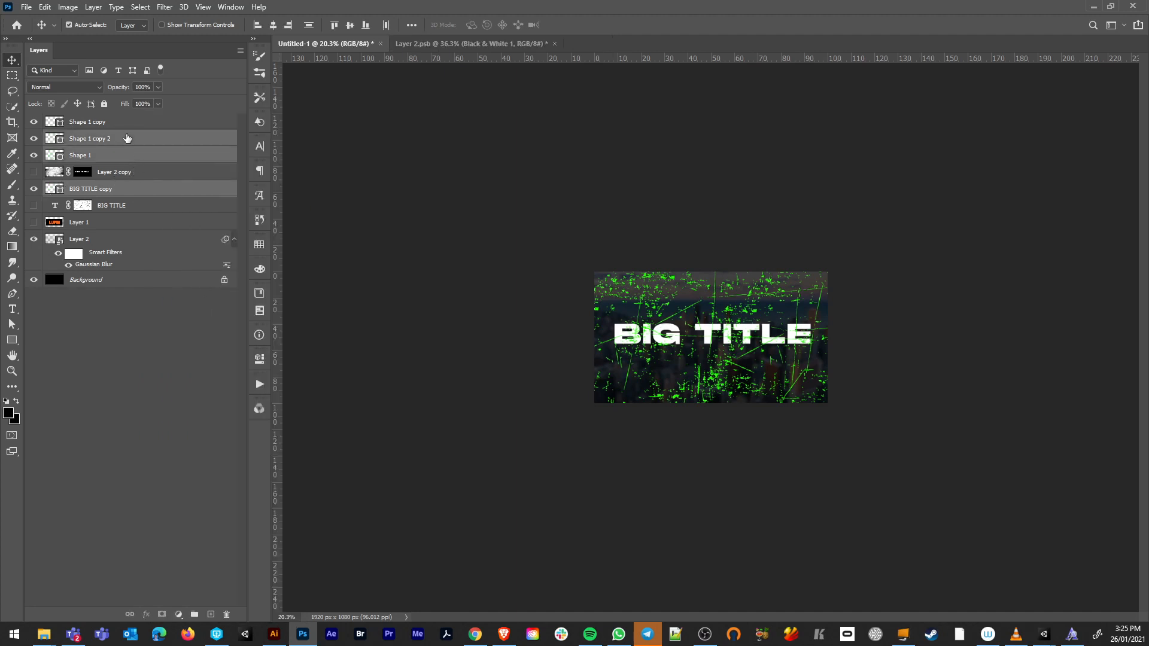
ctrl+click(128, 123)
key(ctrl+e)
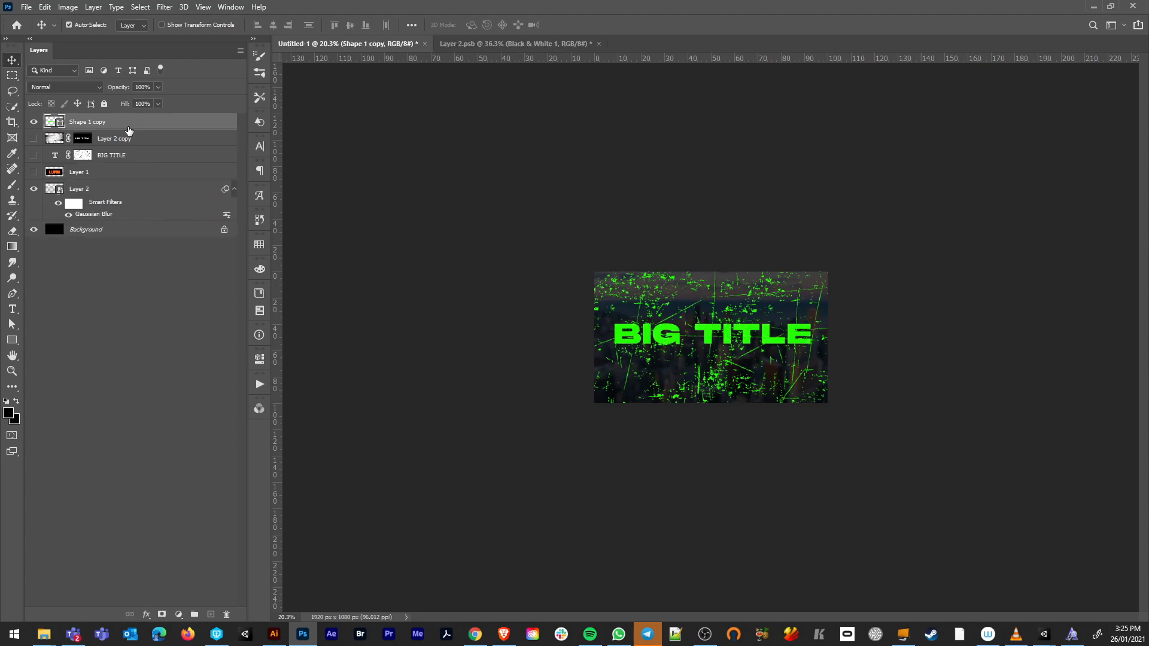
Select the merged shape's paths across the canvas area and set their path operation to Exclude Overlapping Shapes
scroll(746, 373, up, 5)
key(a)
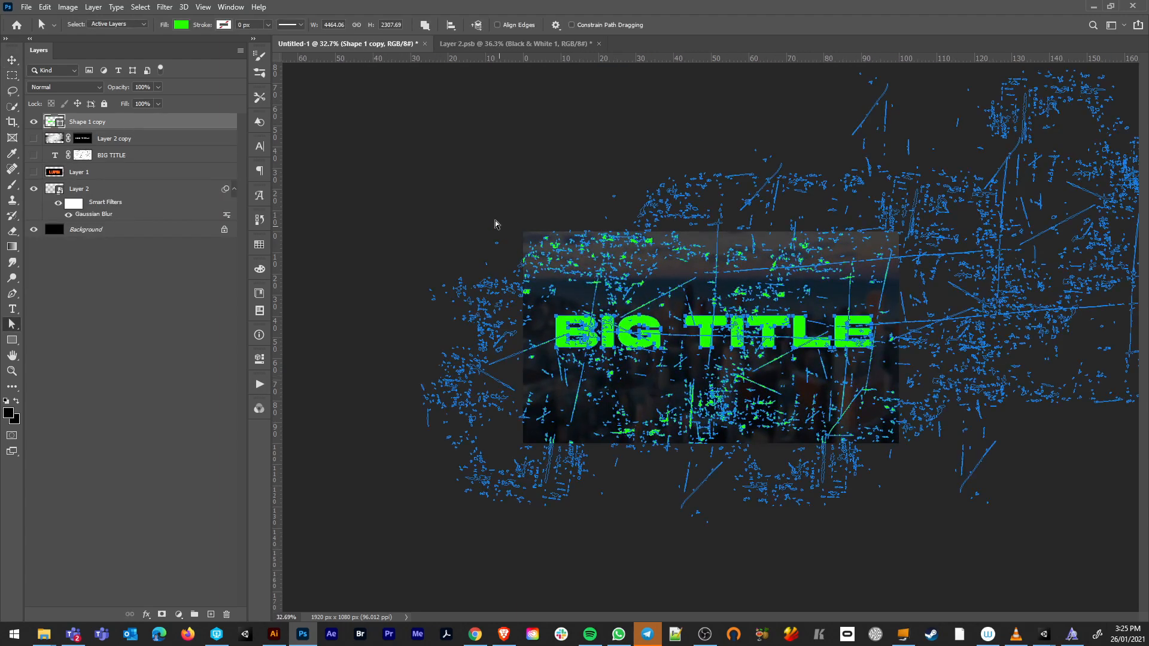
drag(459, 184, 975, 566)
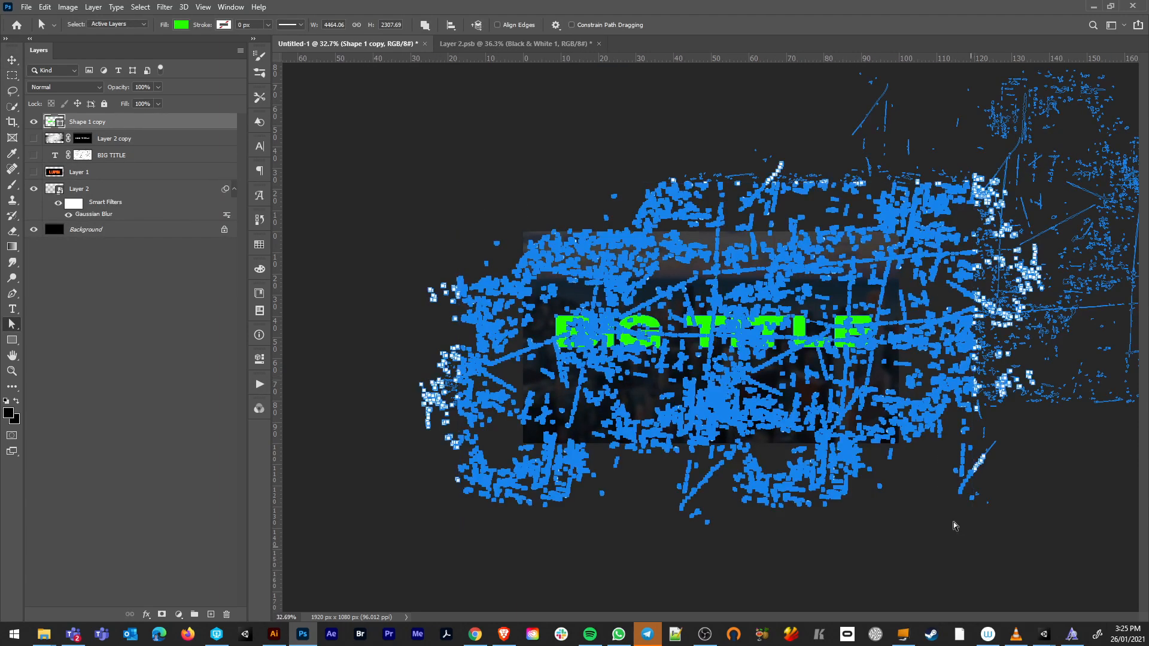
click(423, 26)
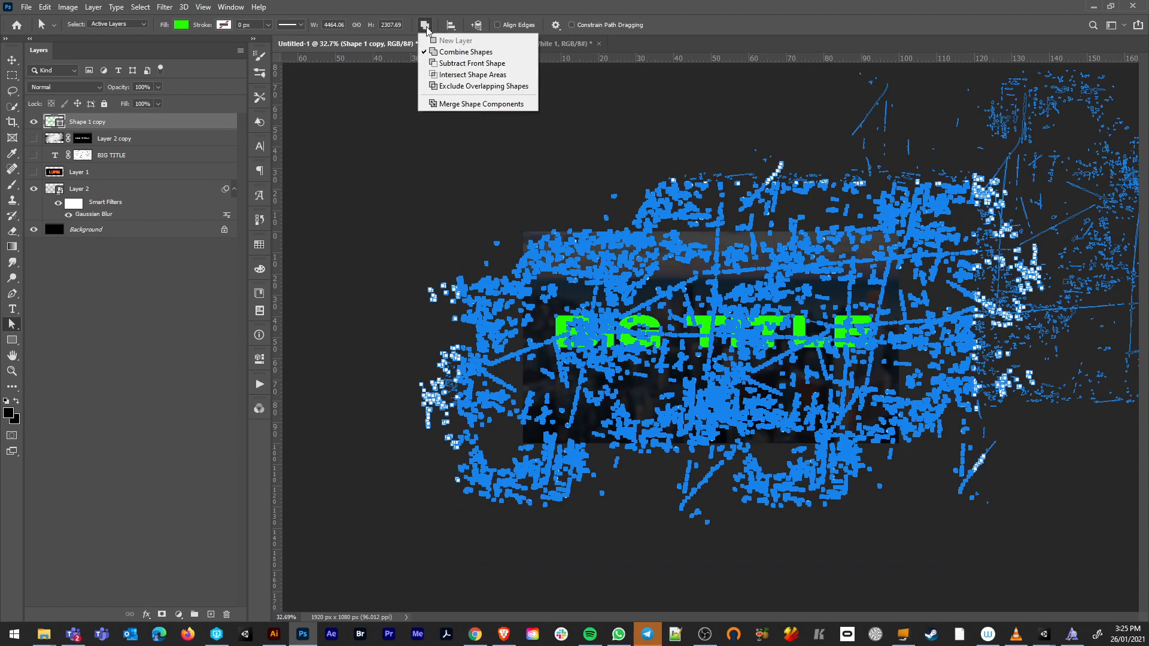
click(450, 89)
click(439, 203)
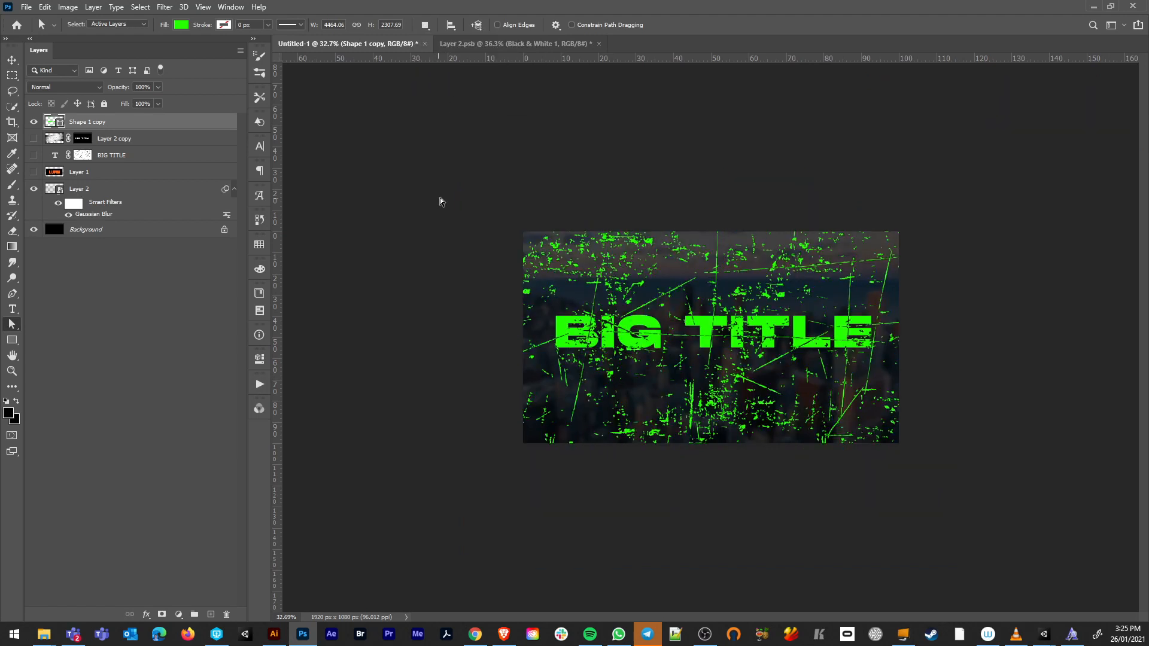
Delete the surplus scratch paths in the bands above and below the title lettering
drag(456, 180, 932, 298)
click(932, 336)
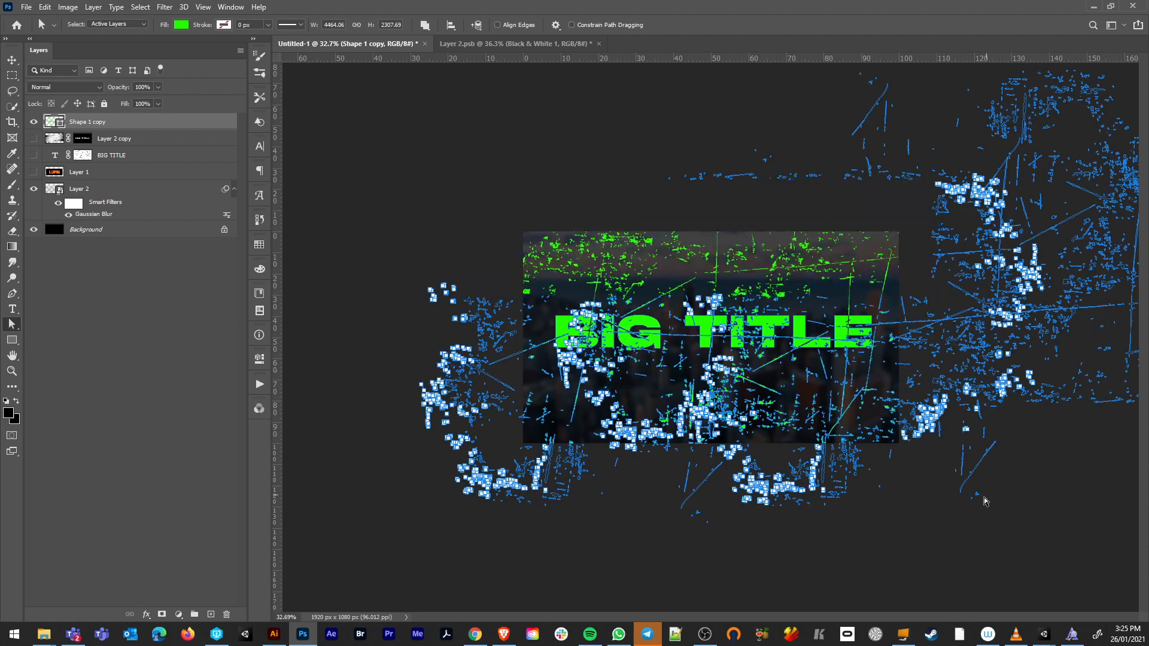
drag(937, 542, 352, 392)
key(Delete)
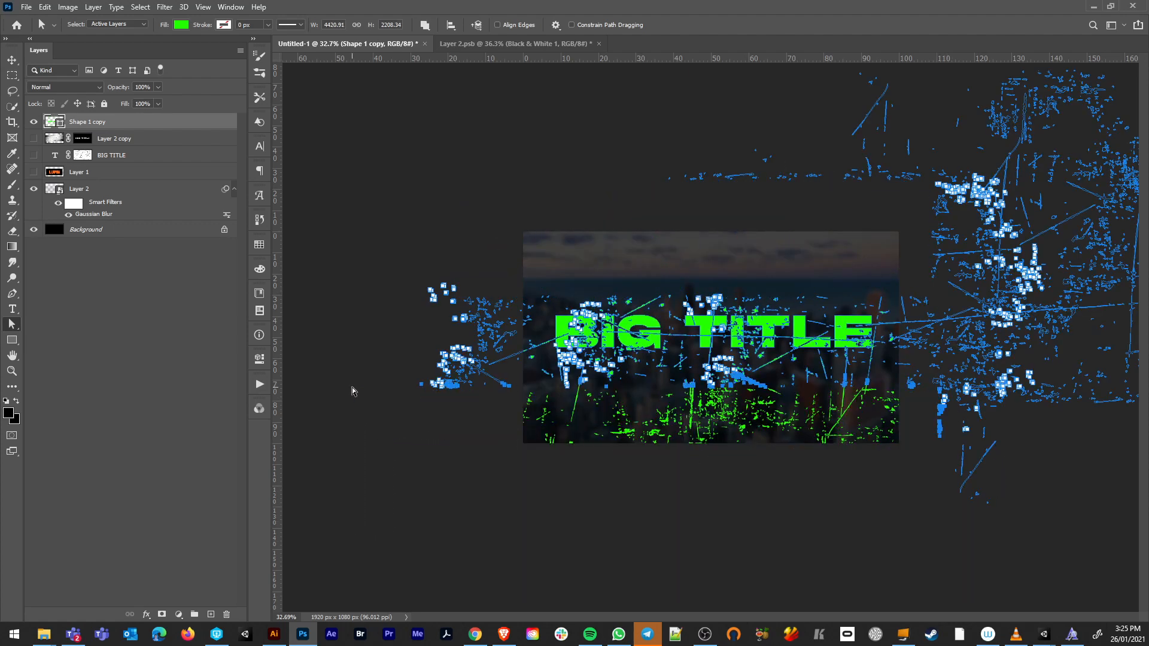
Remove the surplus scratch paths to the left of the title and undo the last path deletion
drag(418, 199, 549, 450)
key(Delete)
key(Delete)
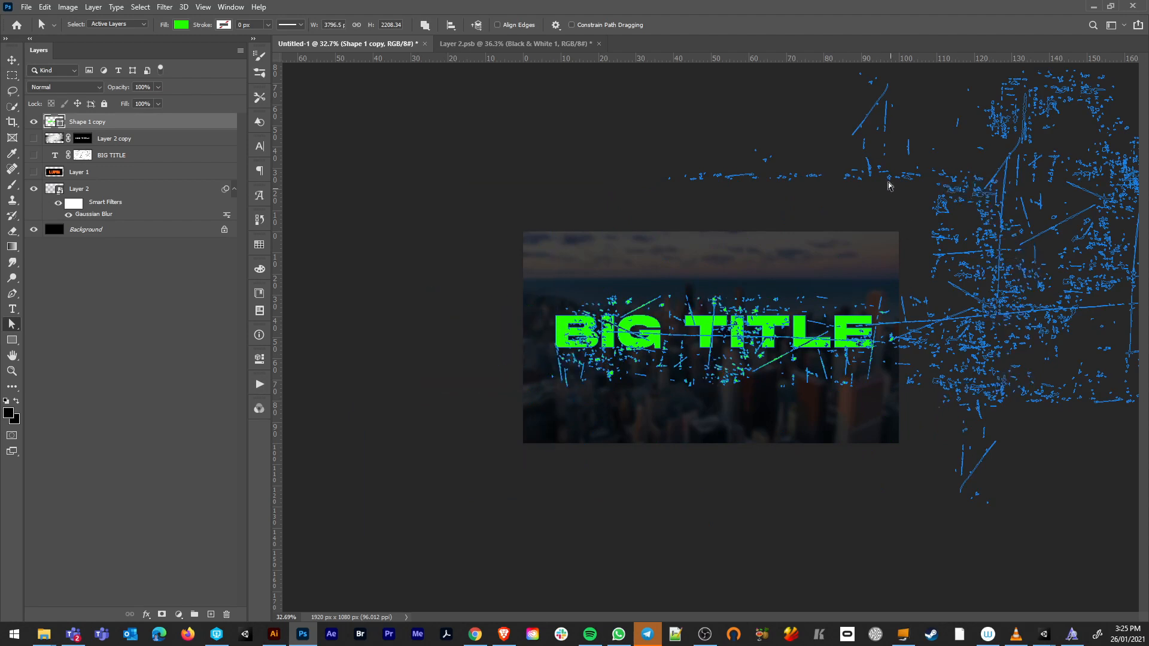
key(ctrl+z)
click(462, 438)
scroll(630, 414, up, 3)
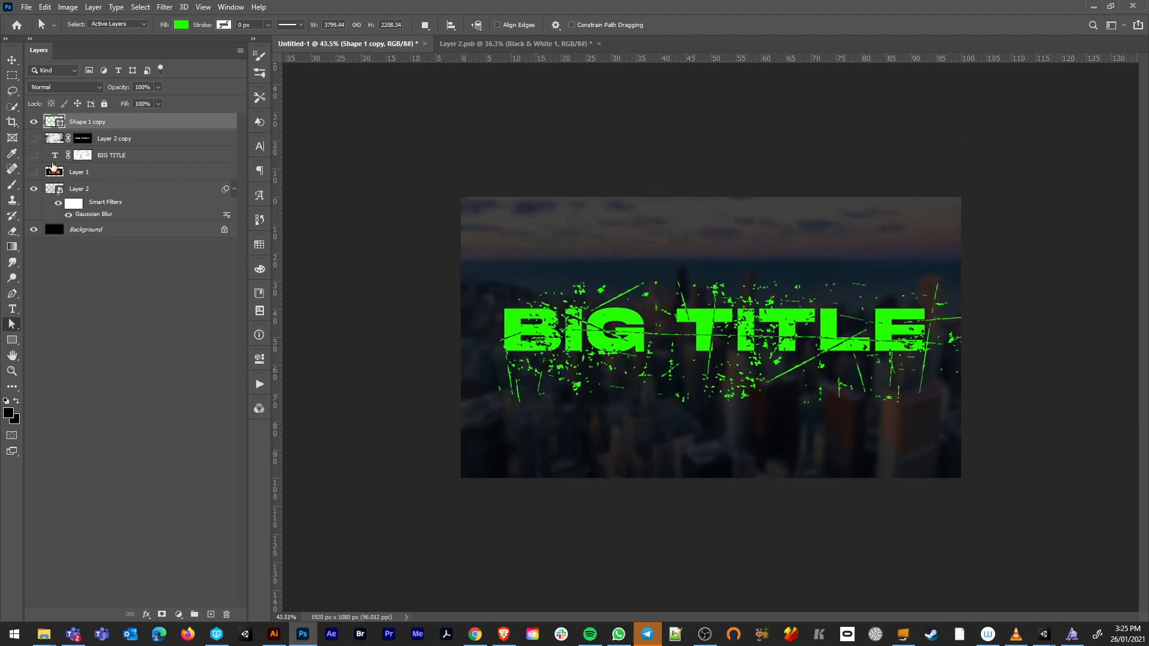
Load the BIG TITLE letter outlines as a selection and add them as a layer mask on Shape 1 copy
ctrl+click(61, 153)
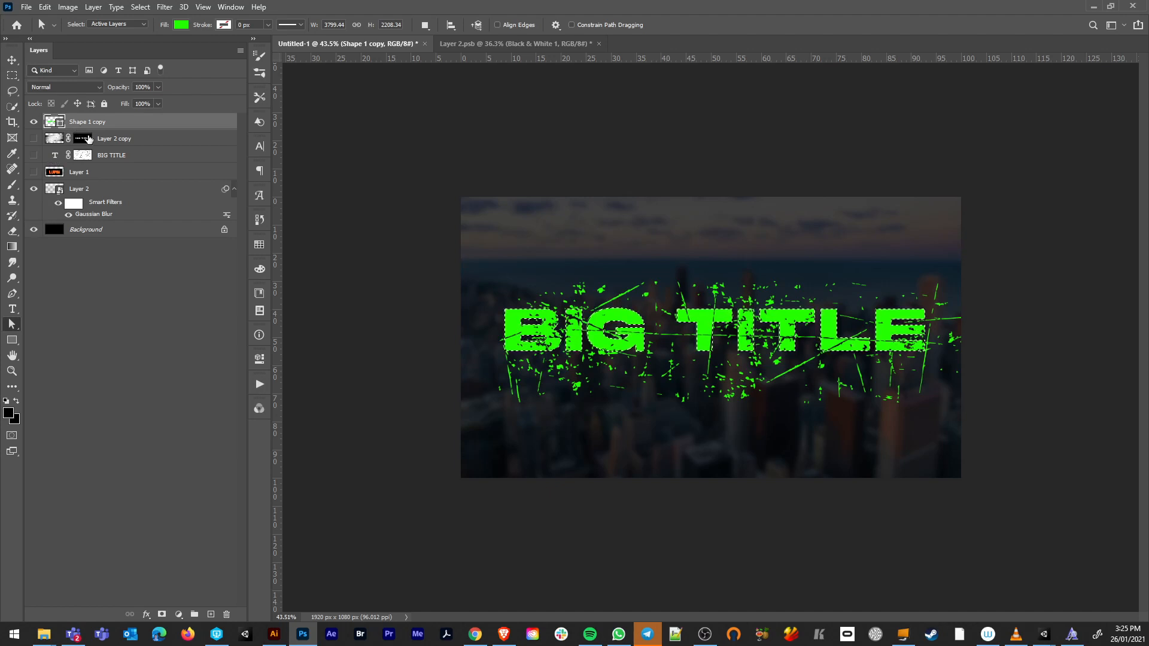
click(162, 614)
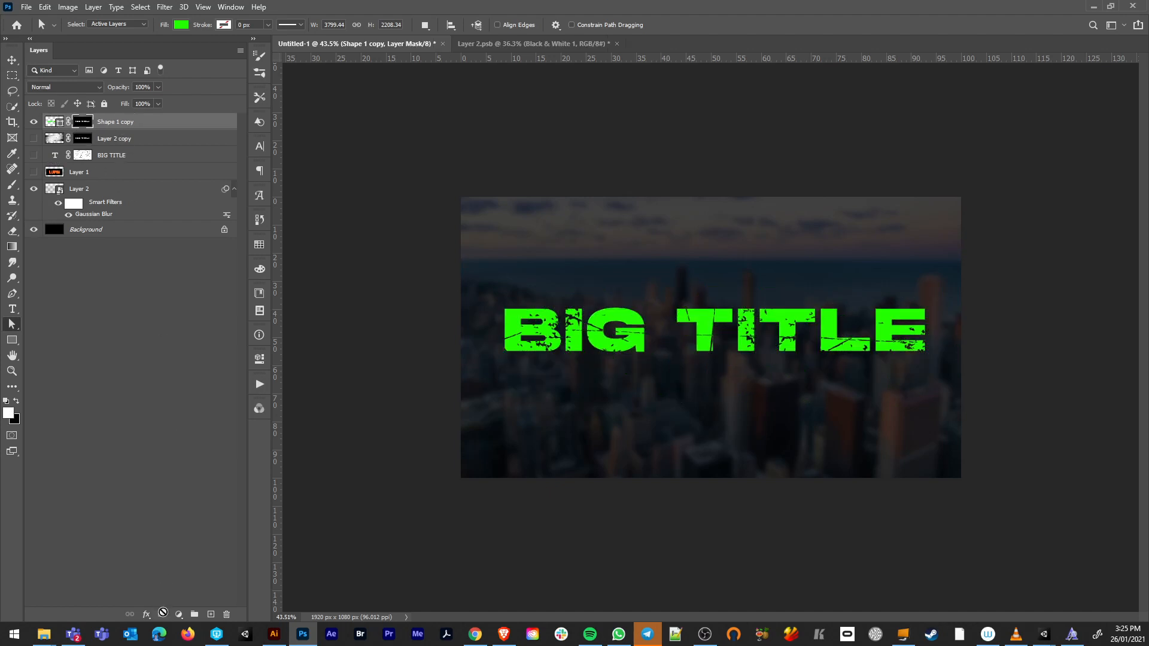
scroll(731, 355, up, 11)
scroll(730, 356, down, 6)
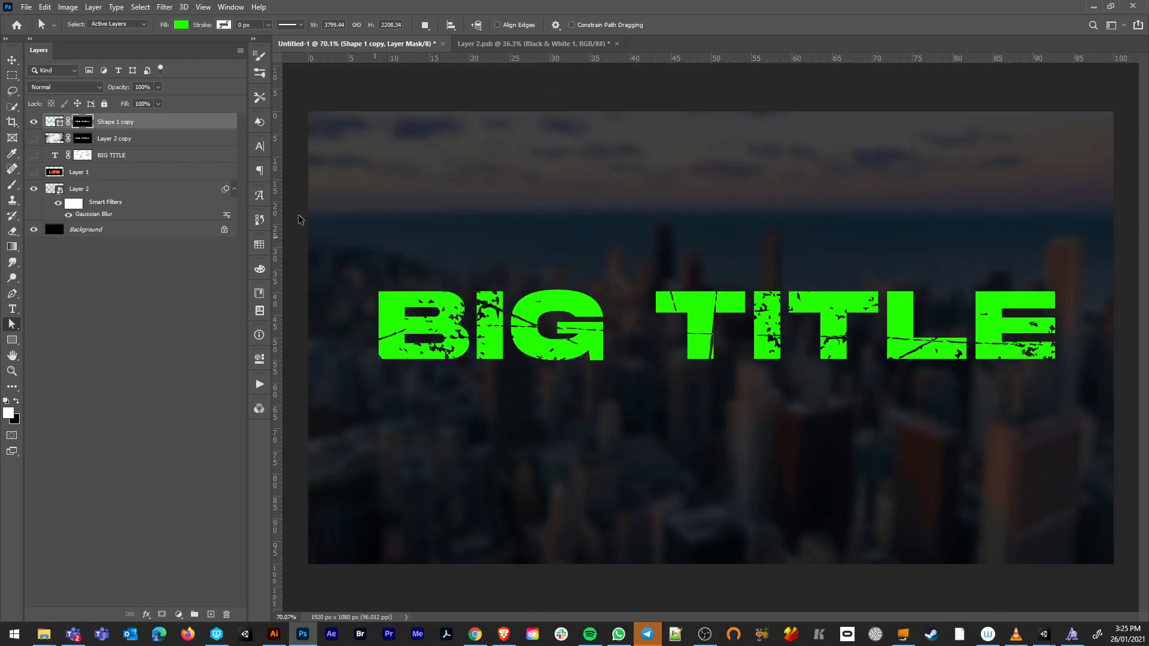
Set the fill colour of Shape 1 copy to white and examine the edges of its scratched letters up close
double_click(53, 123)
drag(180, 293, 74, 171)
click(407, 208)
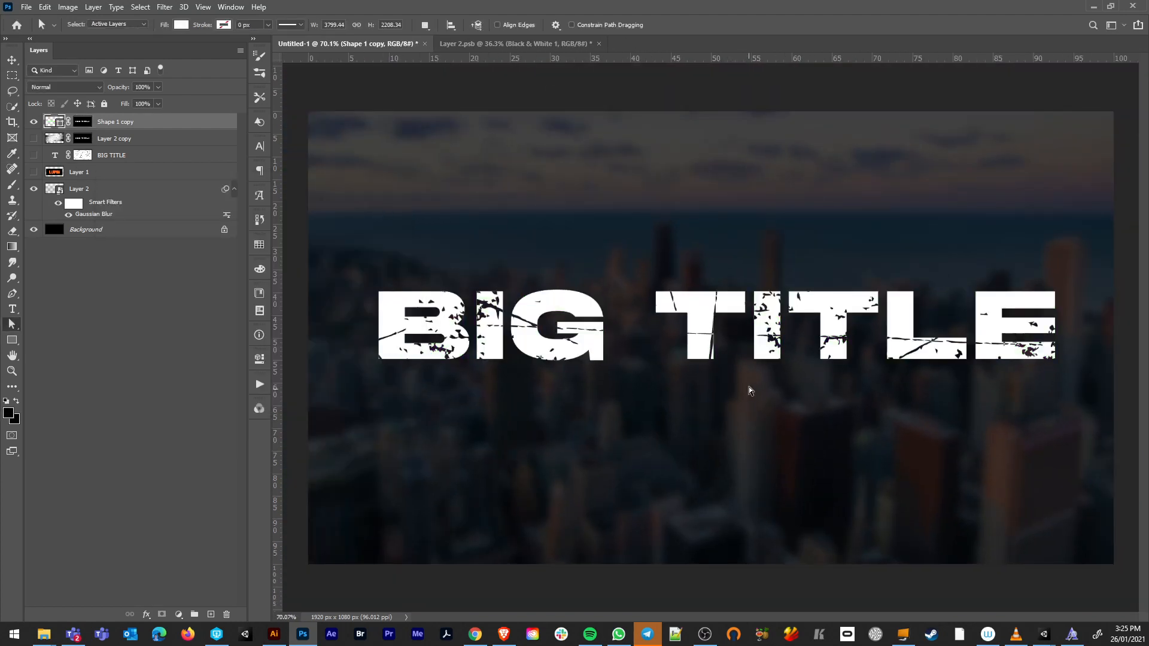
scroll(750, 390, up, 12)
scroll(706, 368, down, 6)
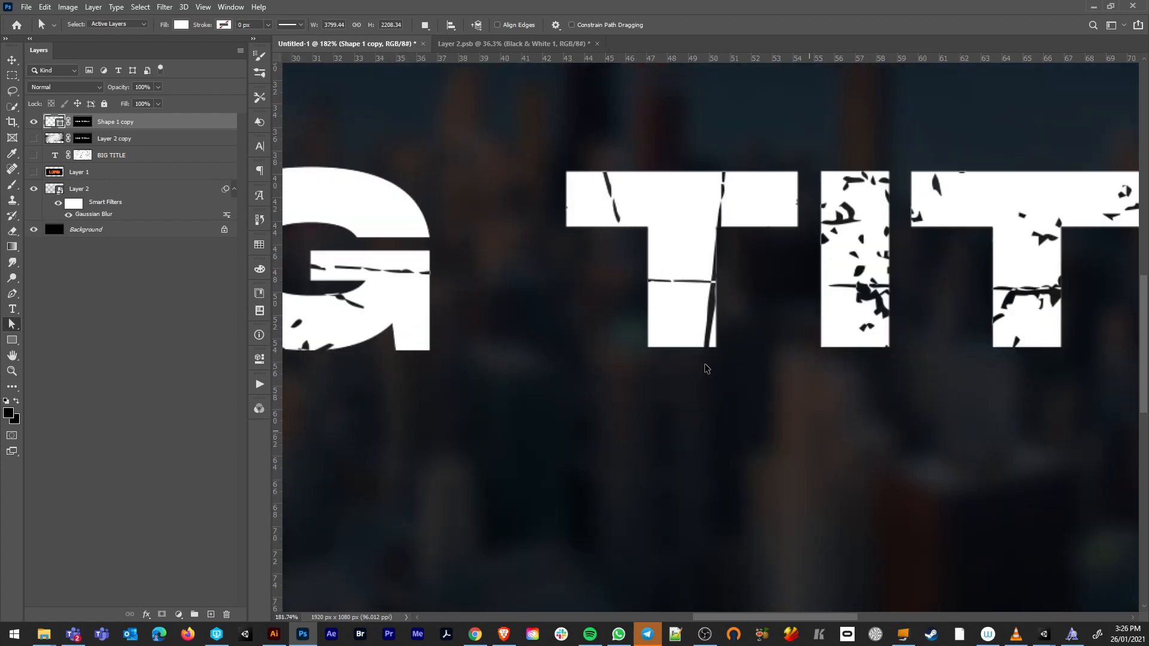
scroll(386, 329, up, 3)
scroll(386, 329, up, 2)
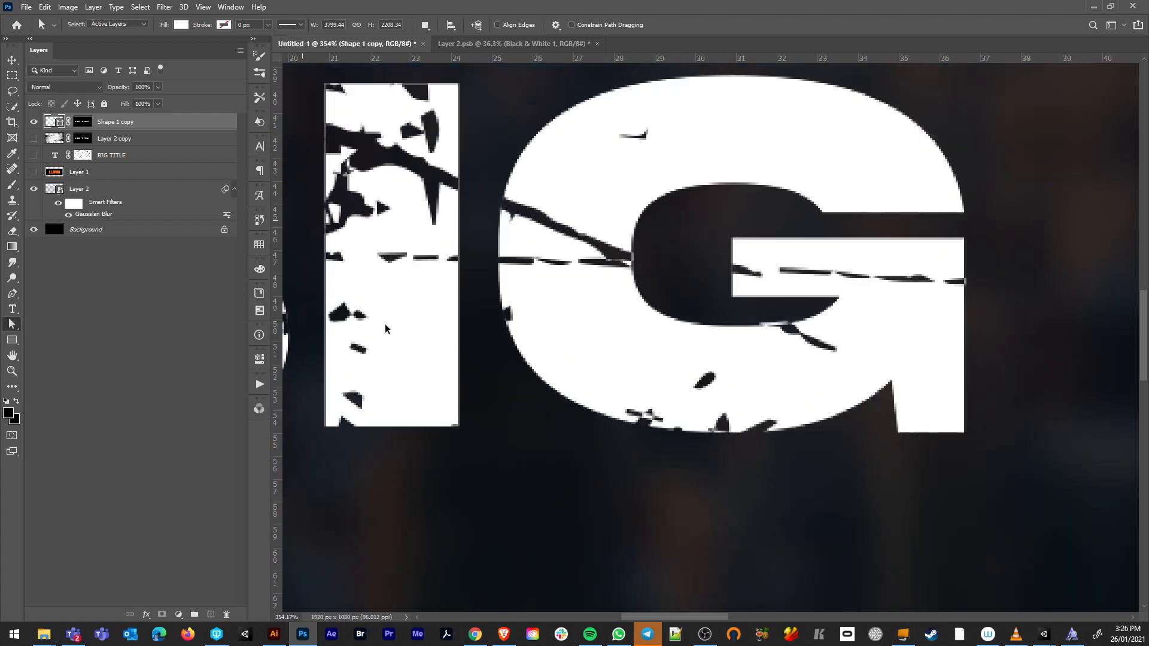
scroll(386, 329, down, 5)
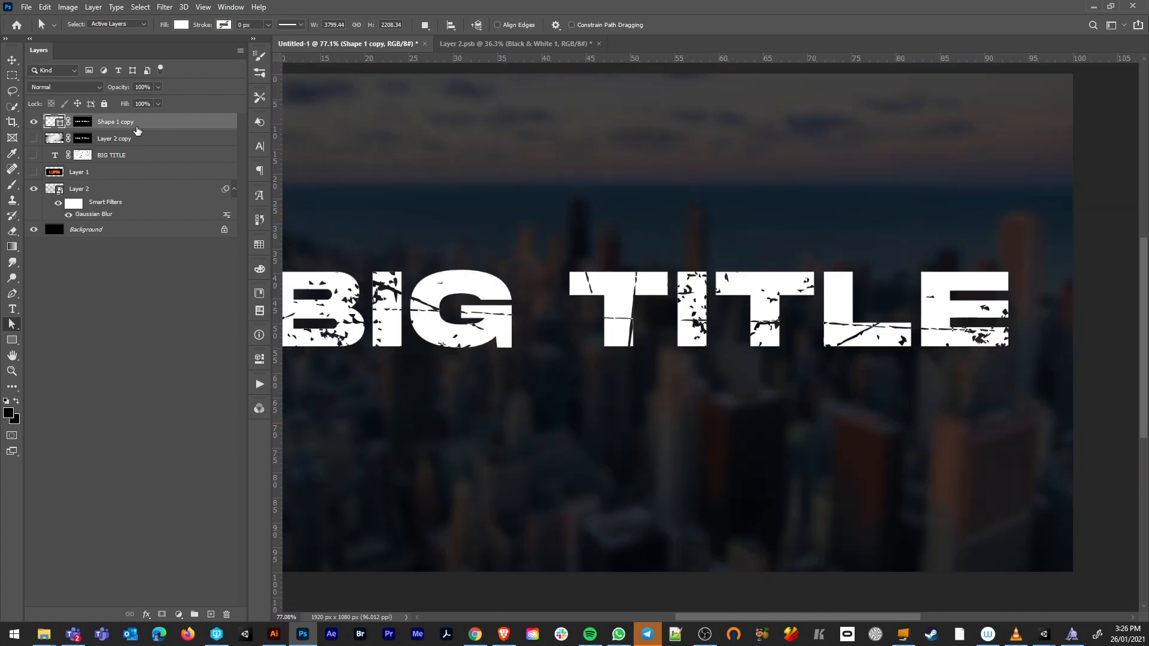
Try scaling Shape 1 copy with its mask to about 170%, examine the enlarged scratch edges, and undo the scaling
key(ctrl+t)
scroll(666, 302, down, 4)
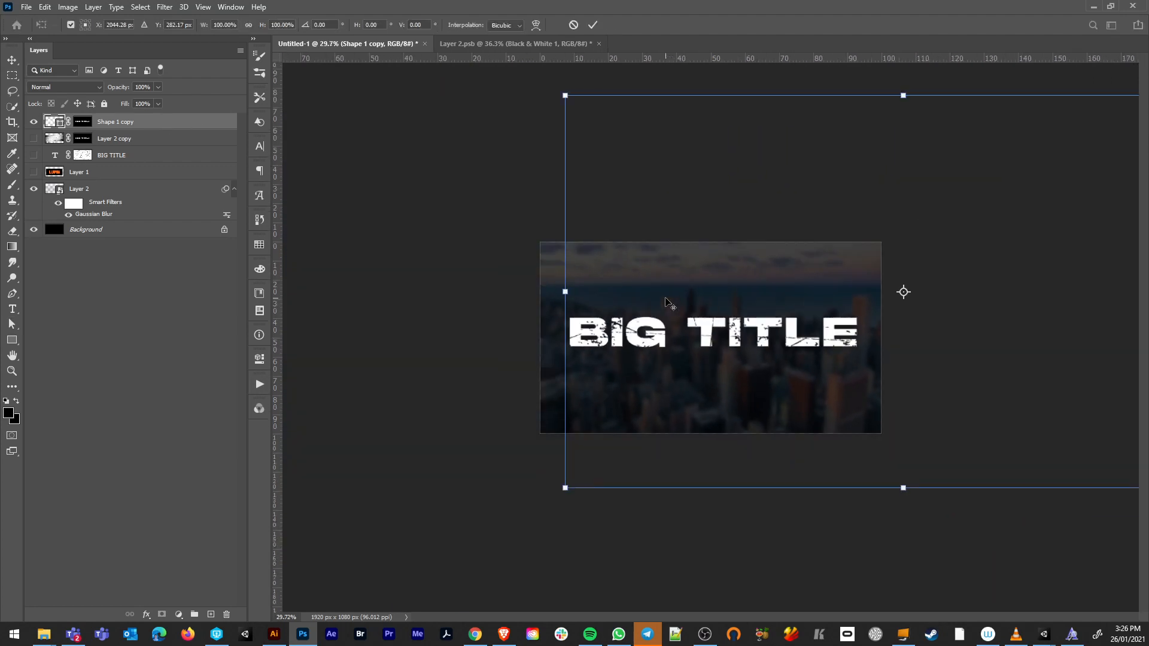
drag(564, 487, 332, 616)
key(Return)
key(a)
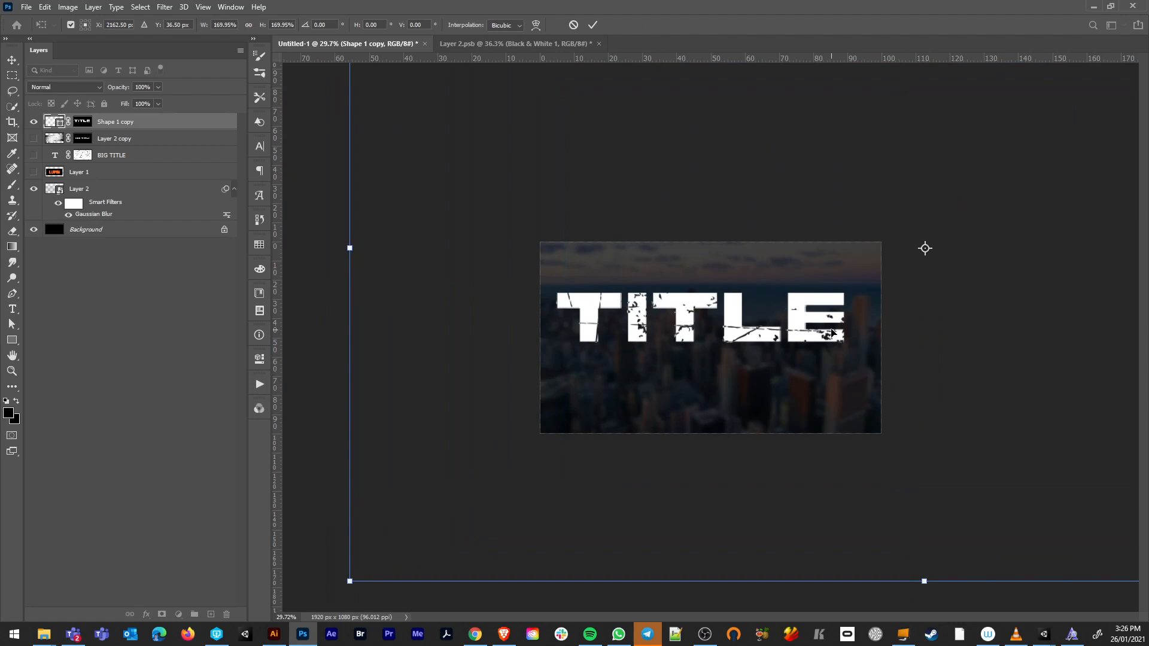
scroll(904, 347, up, 15)
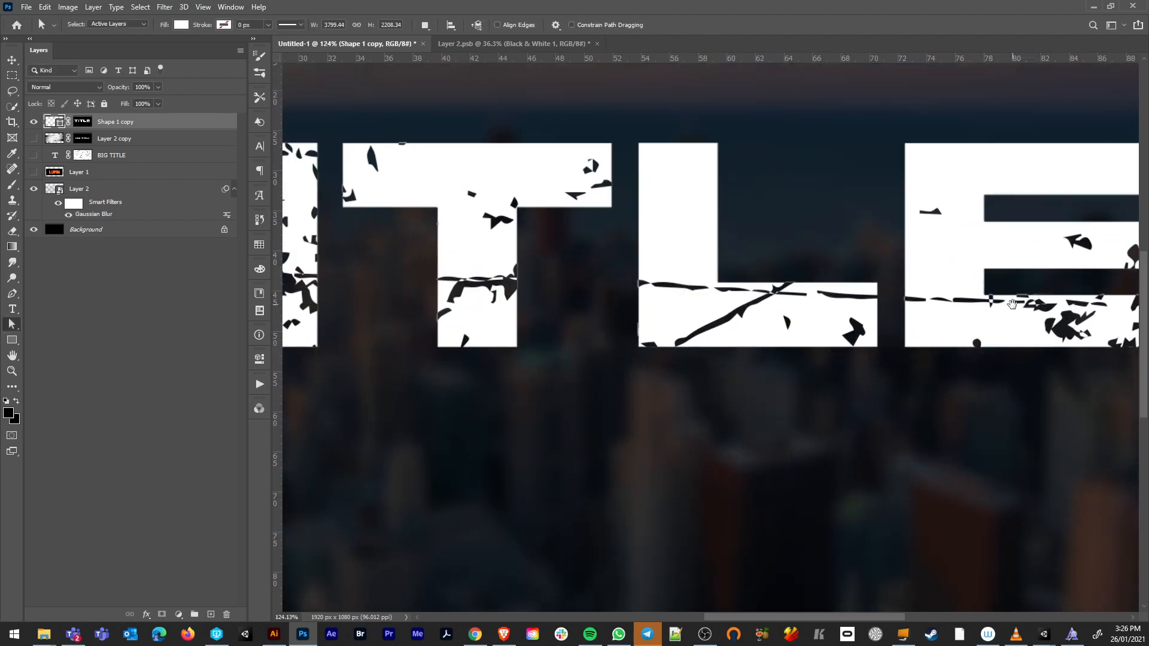
drag(1006, 305, 684, 322)
scroll(683, 321, up, 5)
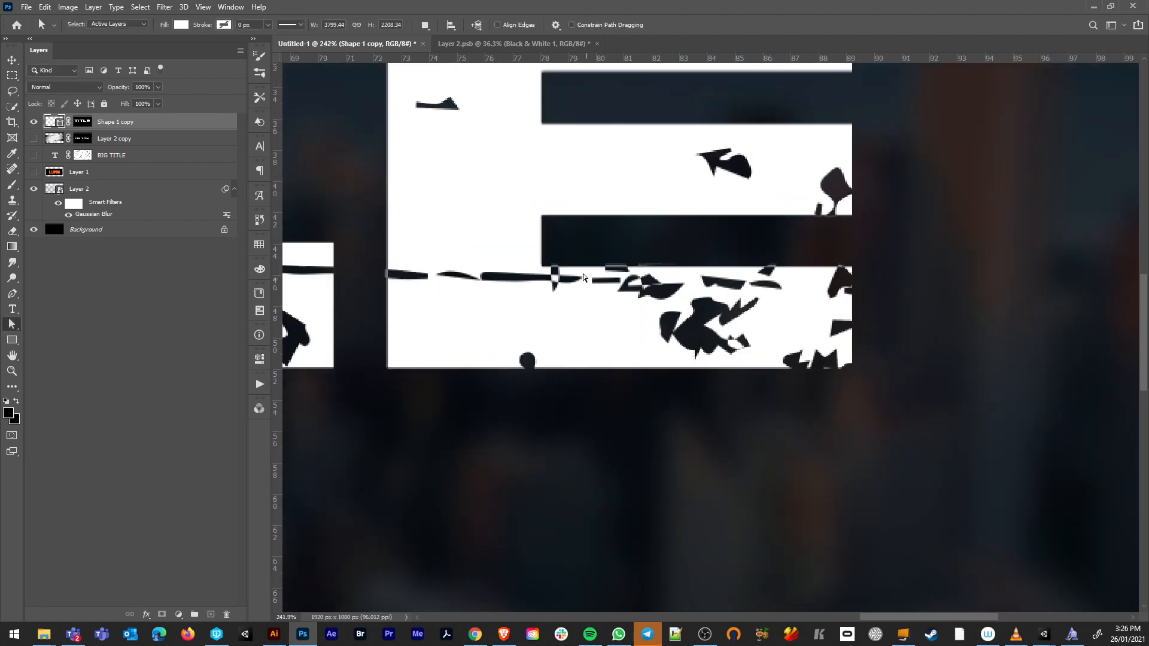
scroll(556, 276, down, 15)
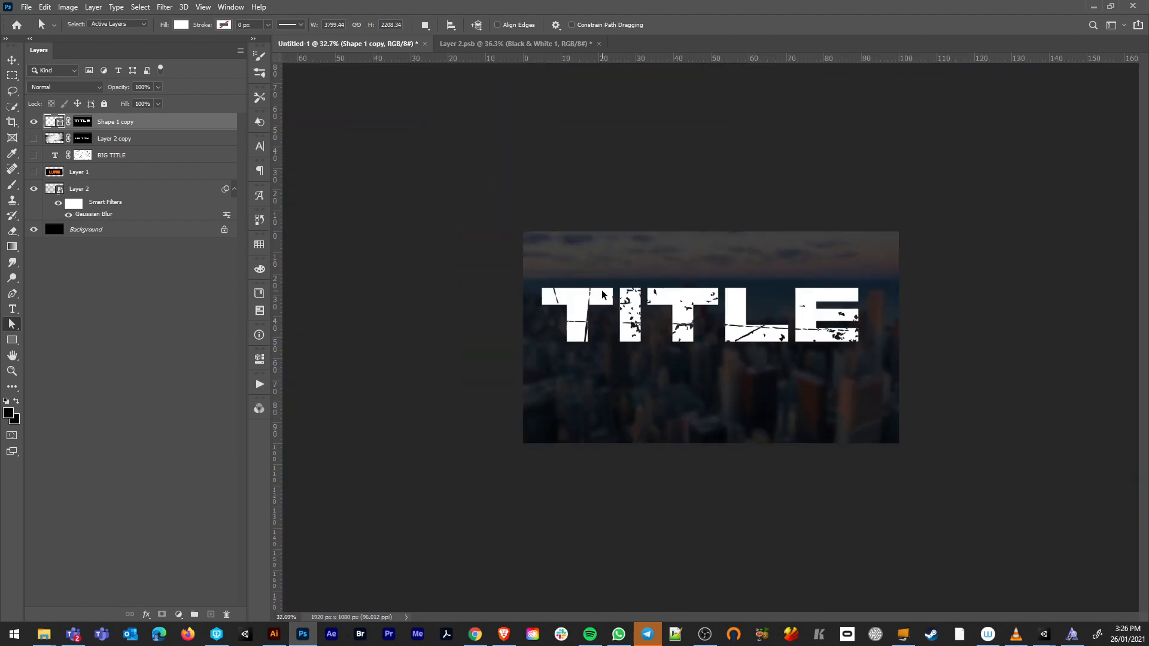
key(ctrl+z)
Hide Shape 1 copy, briefly show Layer 2 copy for comparison, and leave the masked BIG TITLE layer displayed
click(34, 122)
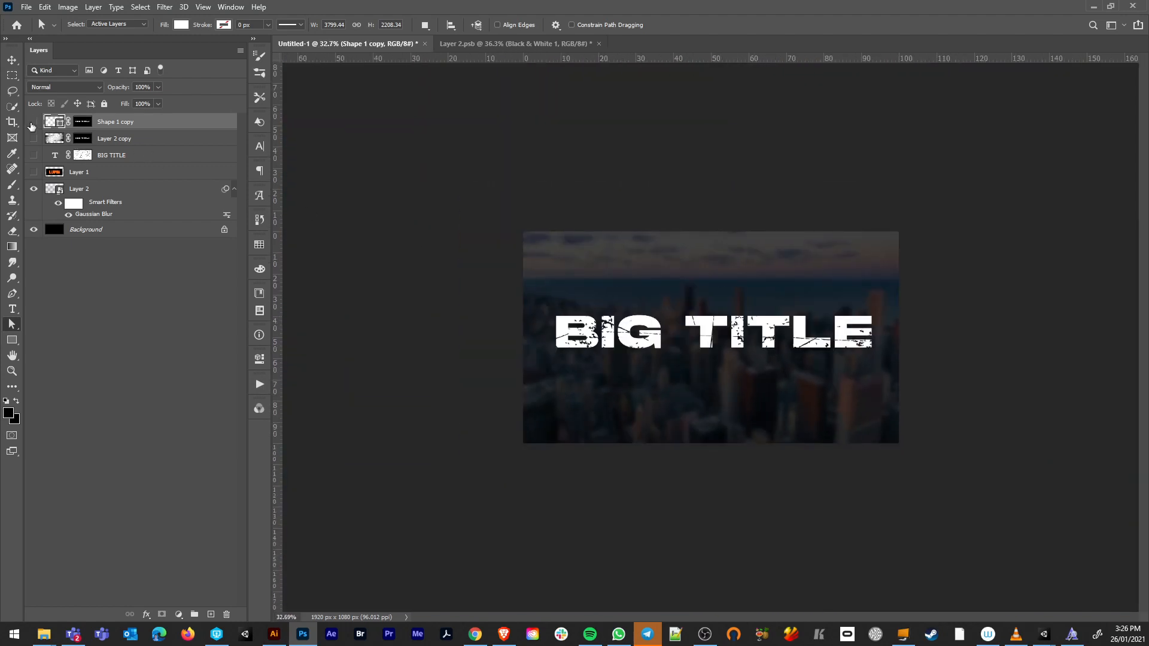
click(33, 139)
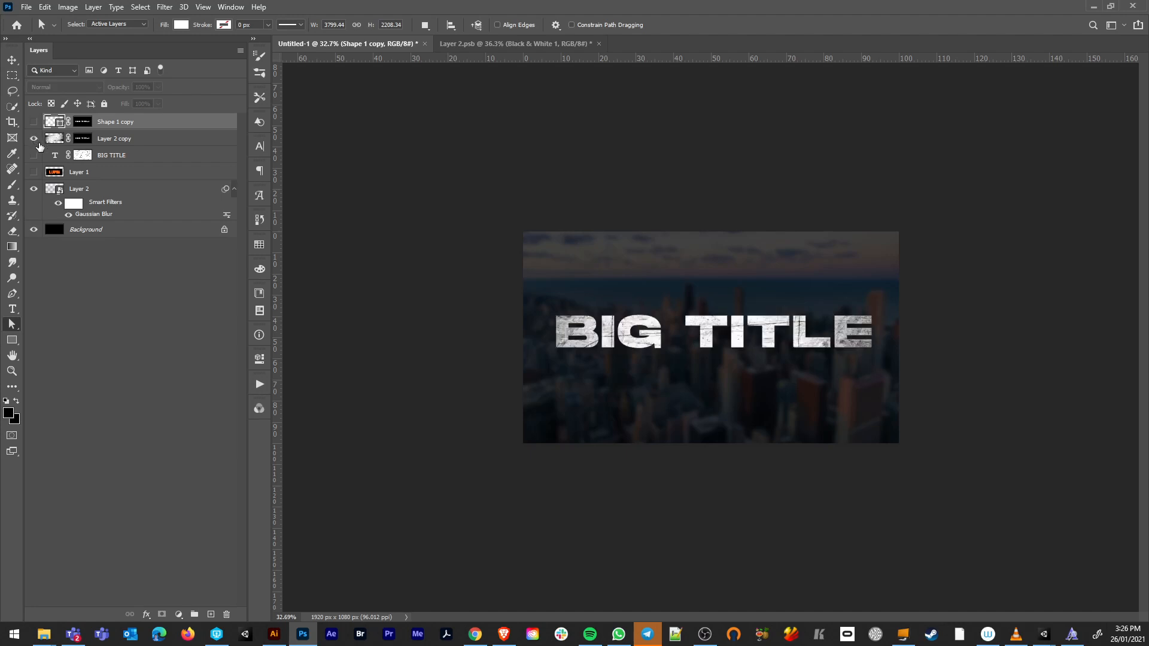
click(33, 155)
click(34, 138)
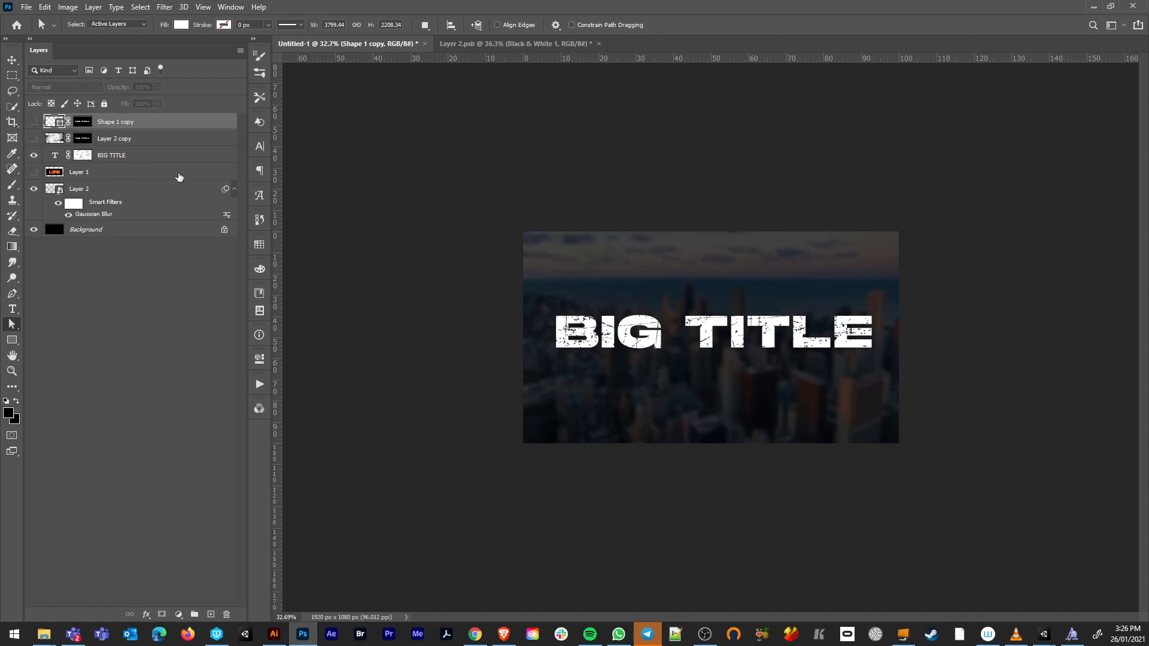
scroll(748, 347, up, 3)
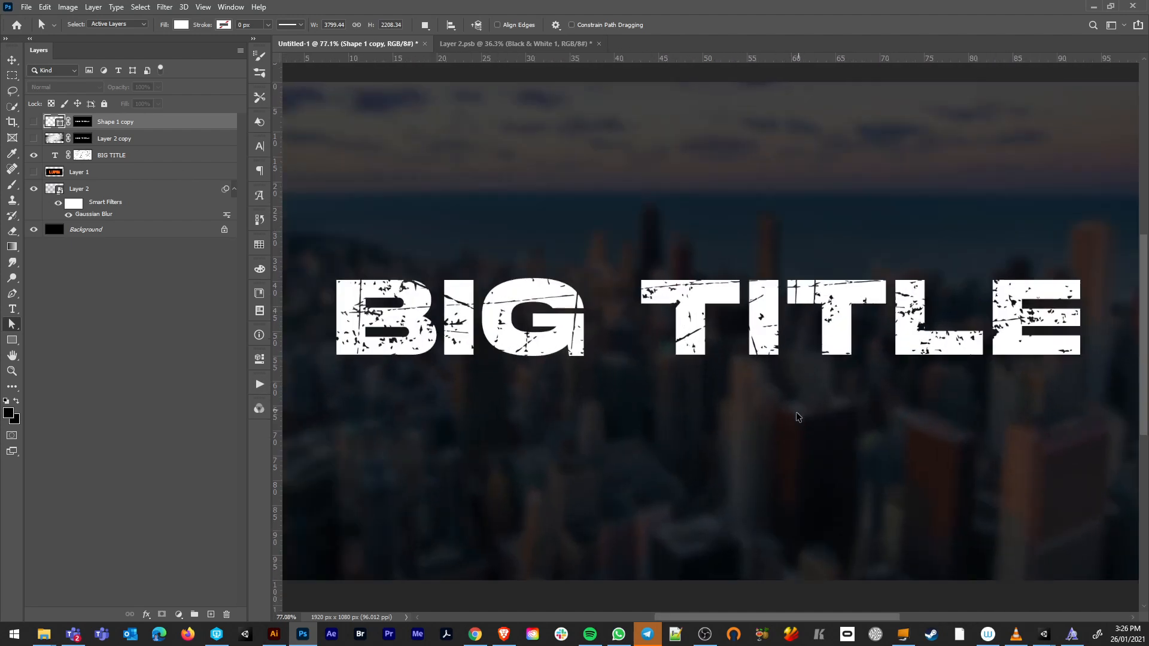